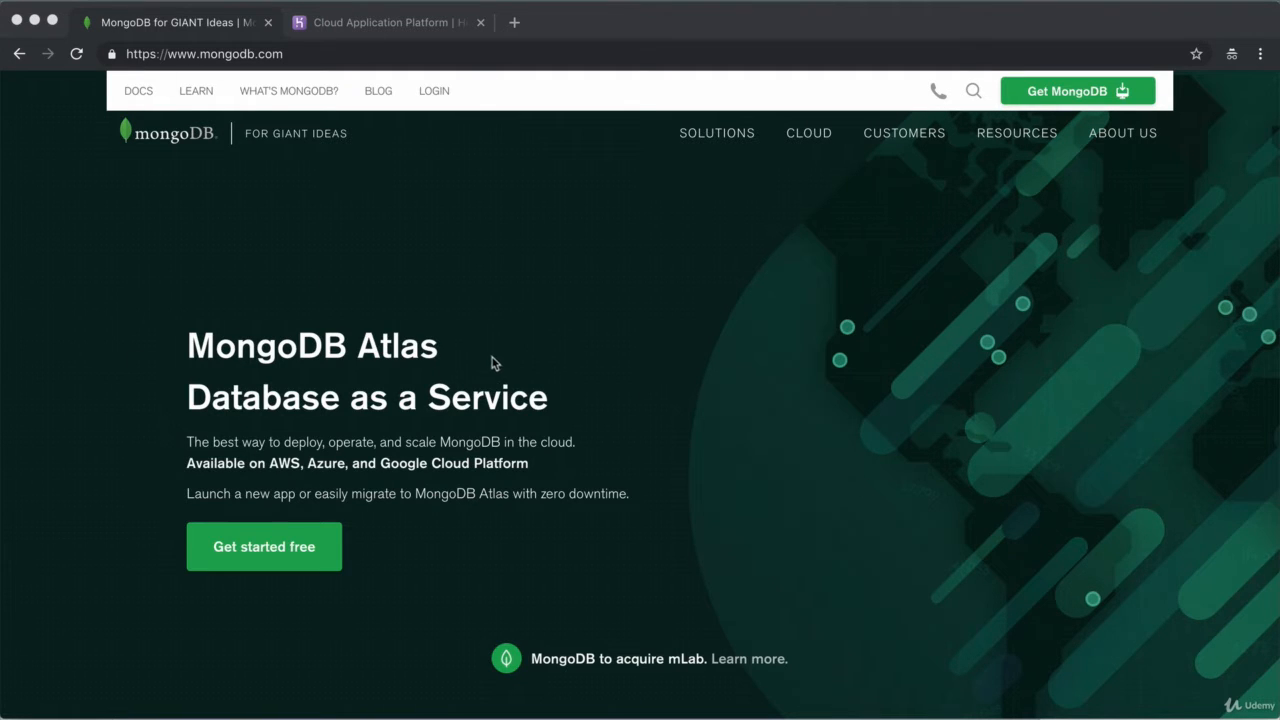
Step: Bring the Chrome window showing the mongodb.com home page to the front
{"action": "left_click", "coordinate": [775, 236]}
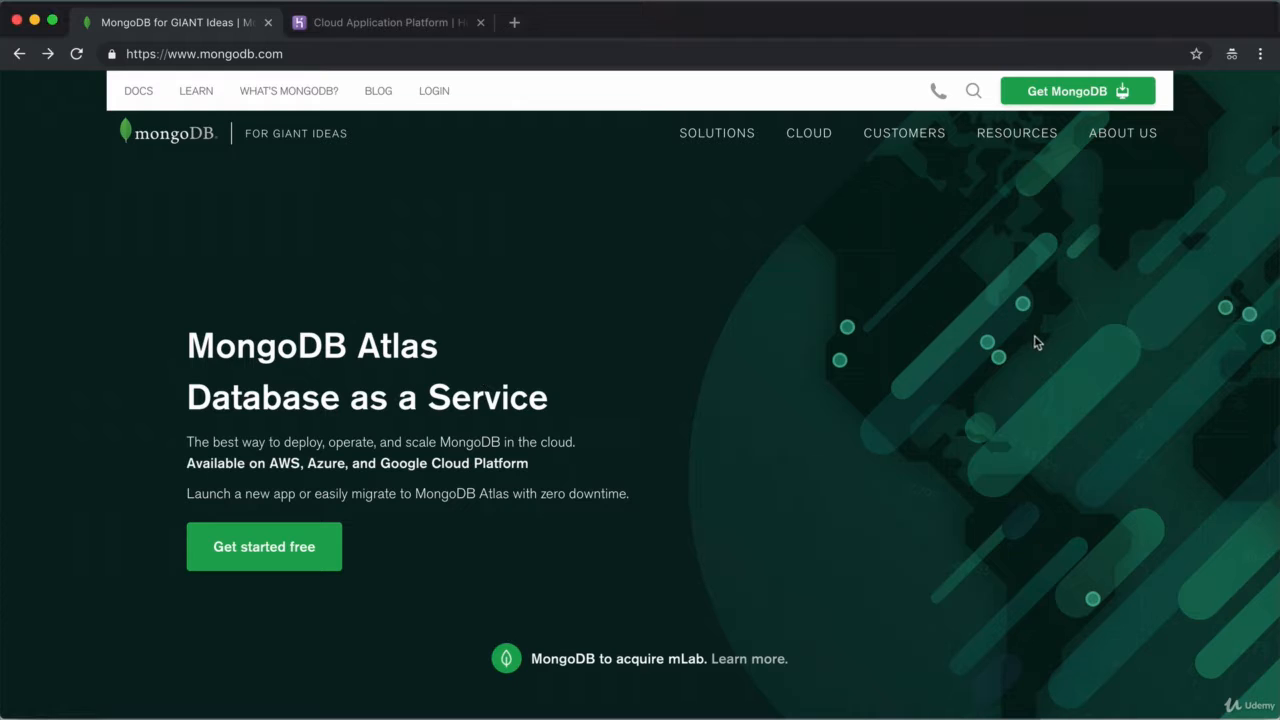
Step: Sign up for a free Atlas account with first name, last name and password, accepting the terms
{"action": "left_click", "coordinate": [1108, 99]}
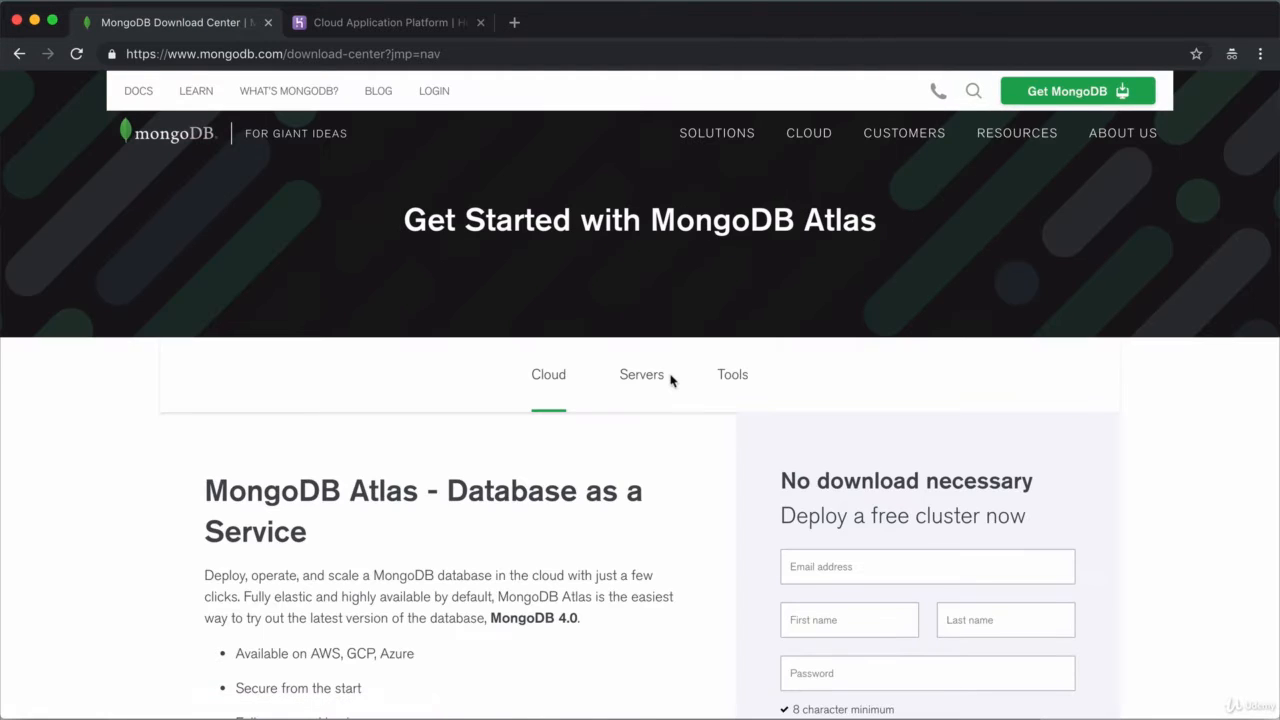
{"action": "scroll", "coordinate": [671, 380], "scroll_direction": "down", "scroll_amount": 3}
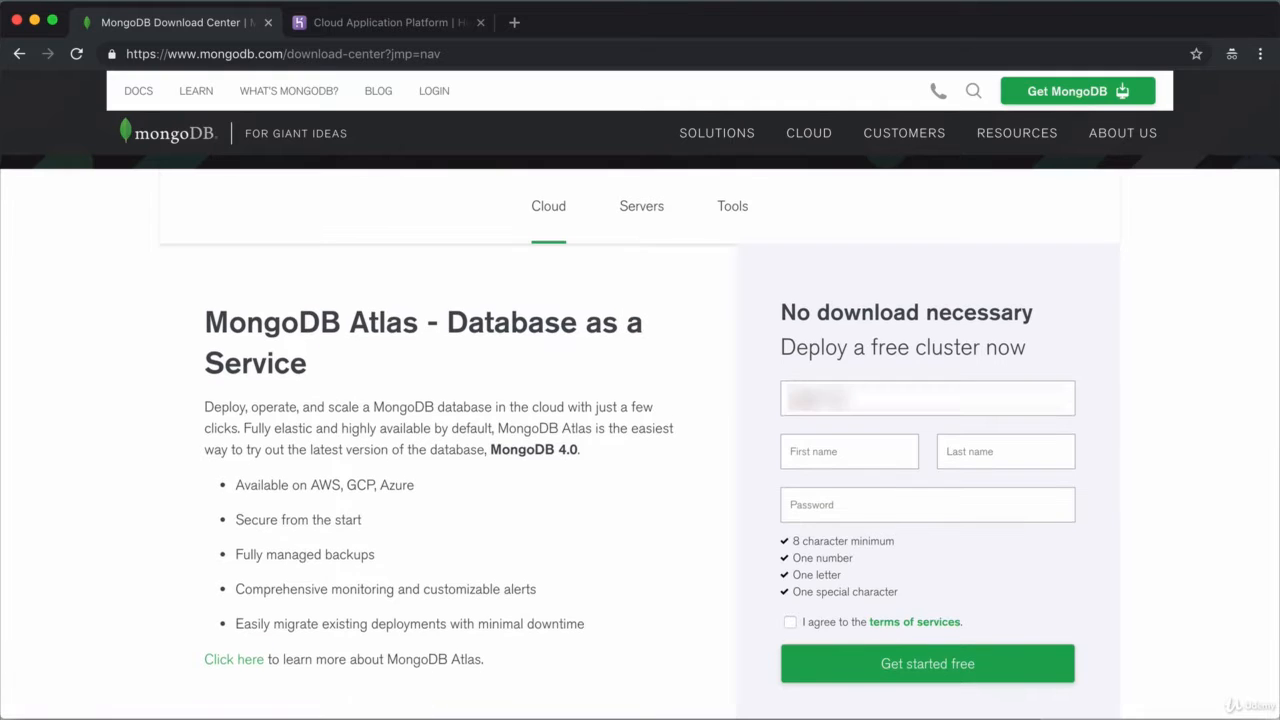
{"action": "type", "text": "Angela"}
{"action": "key", "text": "Tab"}
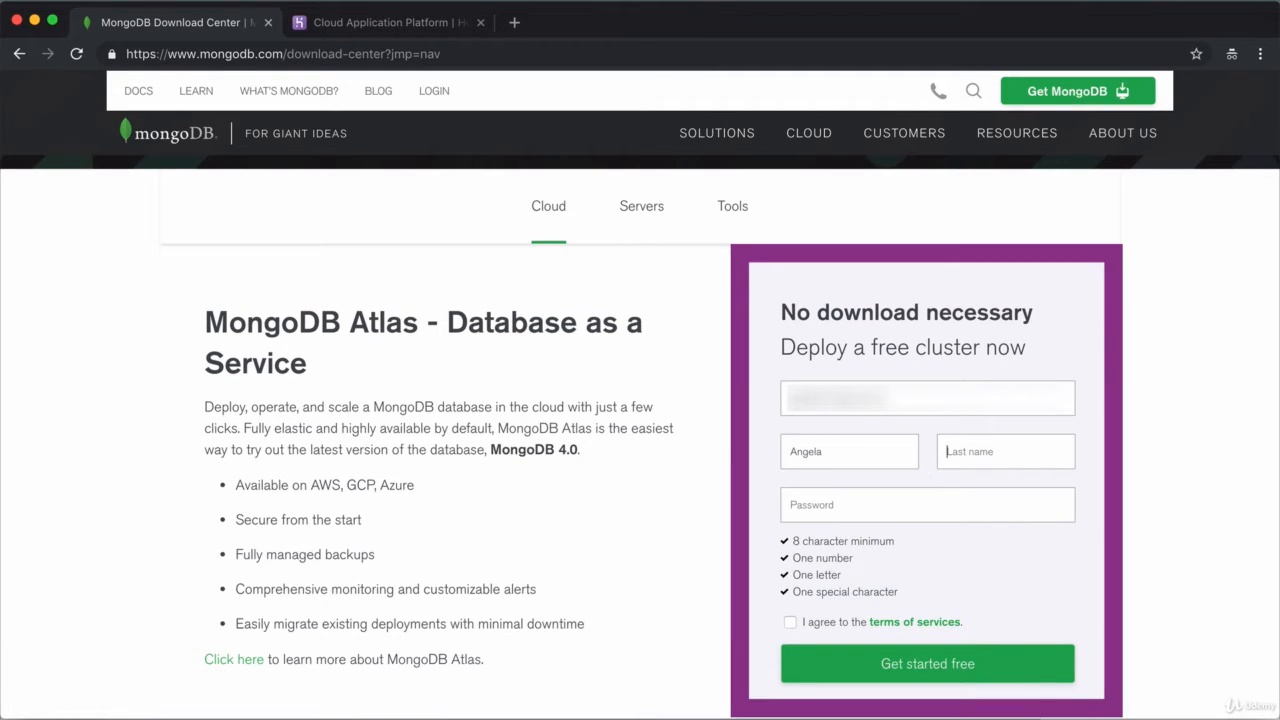
{"action": "type", "text": "Yu"}
{"action": "key", "text": "Tab"}
{"action": "type", "text": "********"}
{"action": "left_click", "coordinate": [790, 622]}
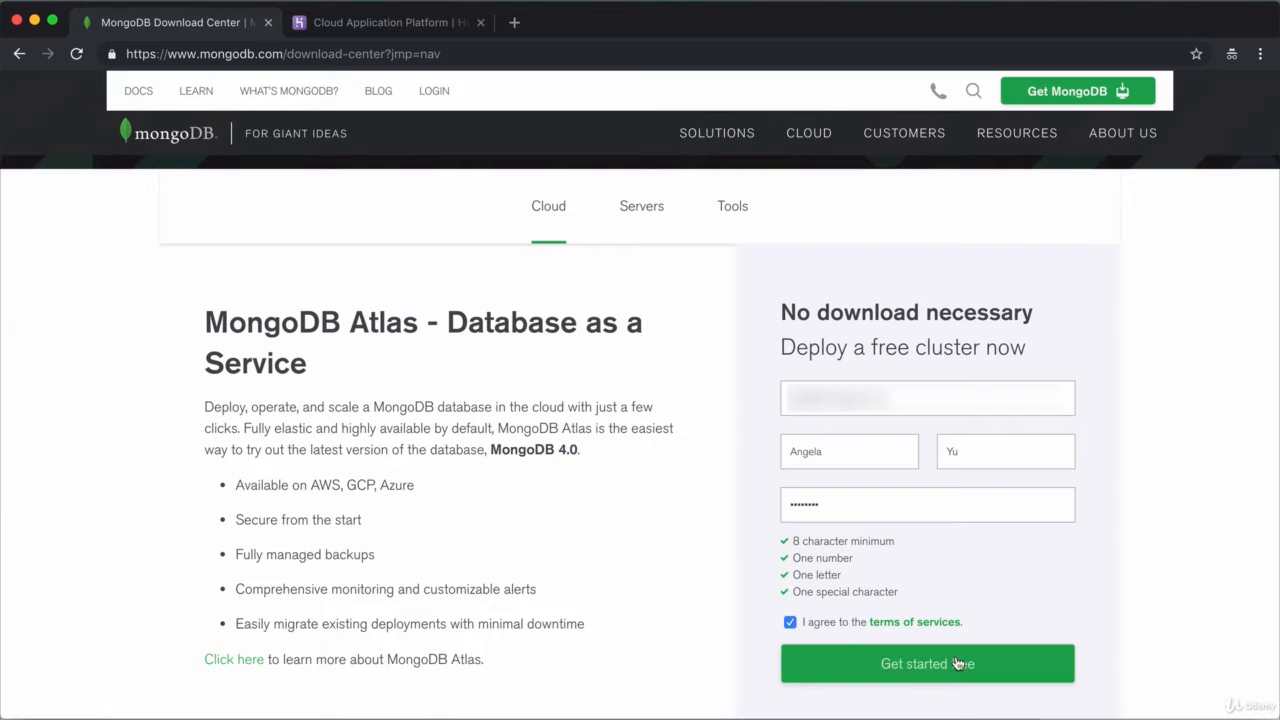
{"action": "left_click", "coordinate": [957, 664]}
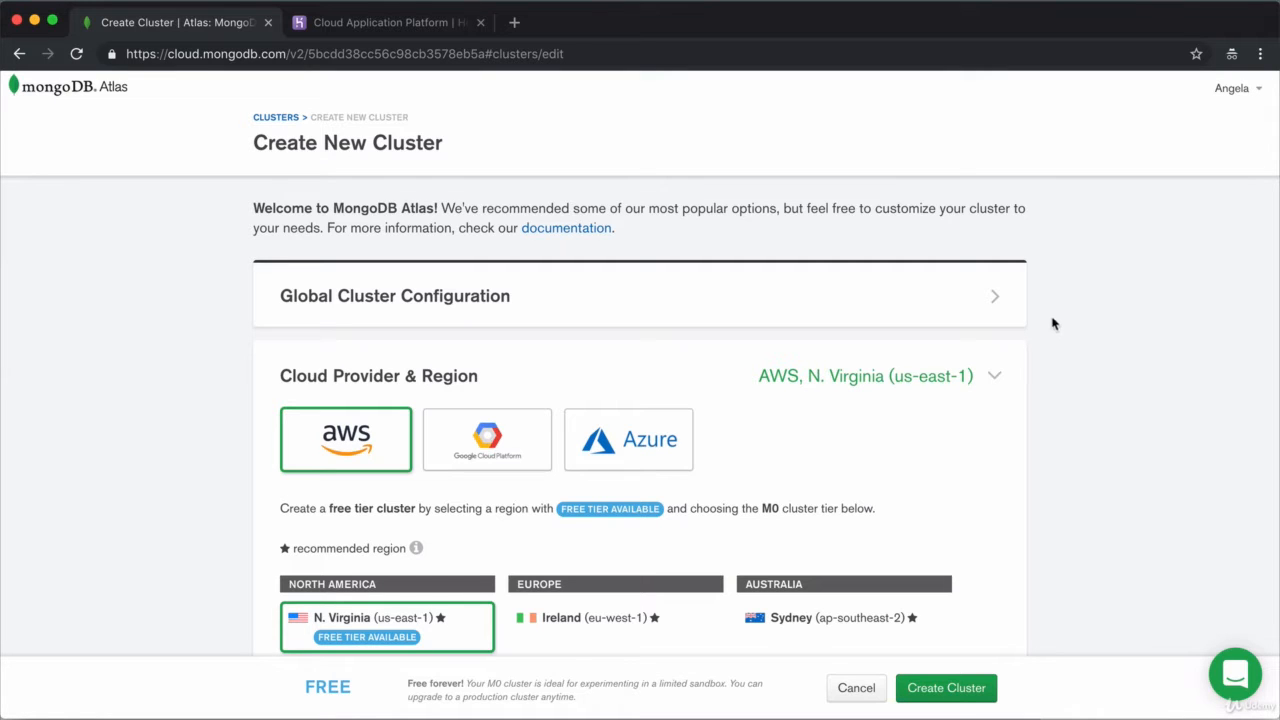
{"action": "scroll", "coordinate": [1023, 571], "scroll_direction": "down", "scroll_amount": 2}
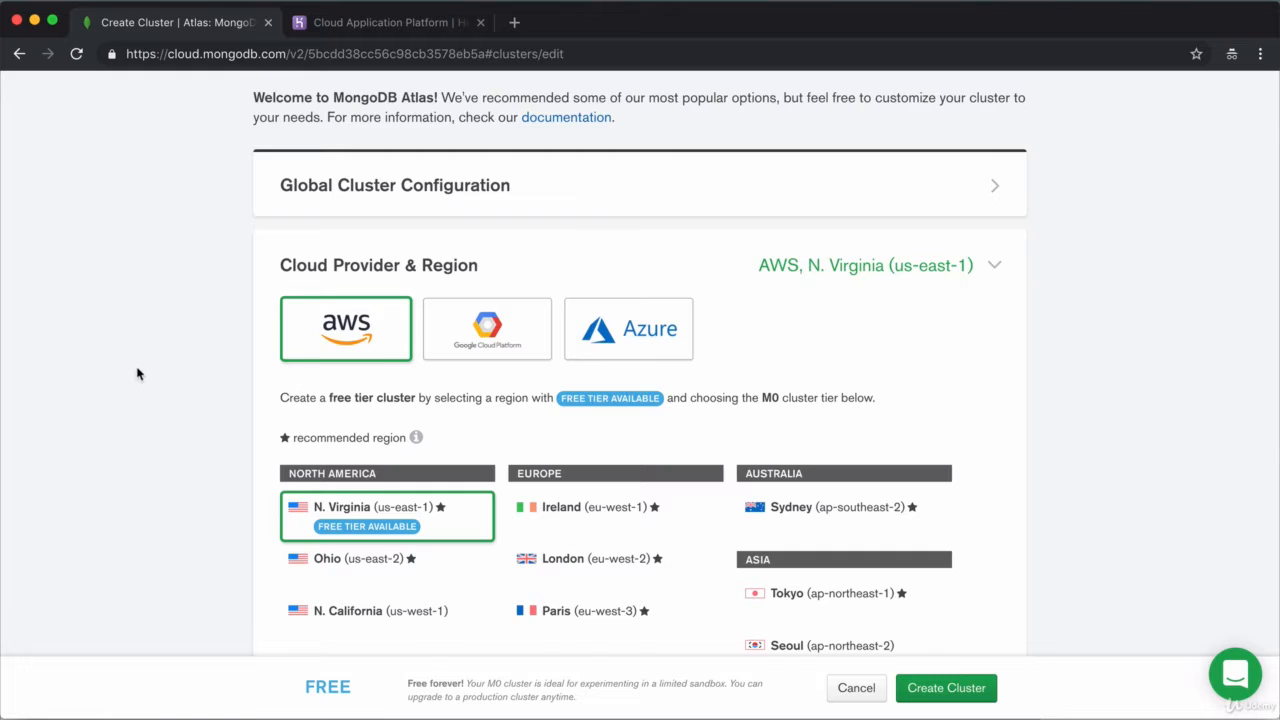
{"action": "scroll", "coordinate": [200, 300], "scroll_direction": "down", "scroll_amount": 1}
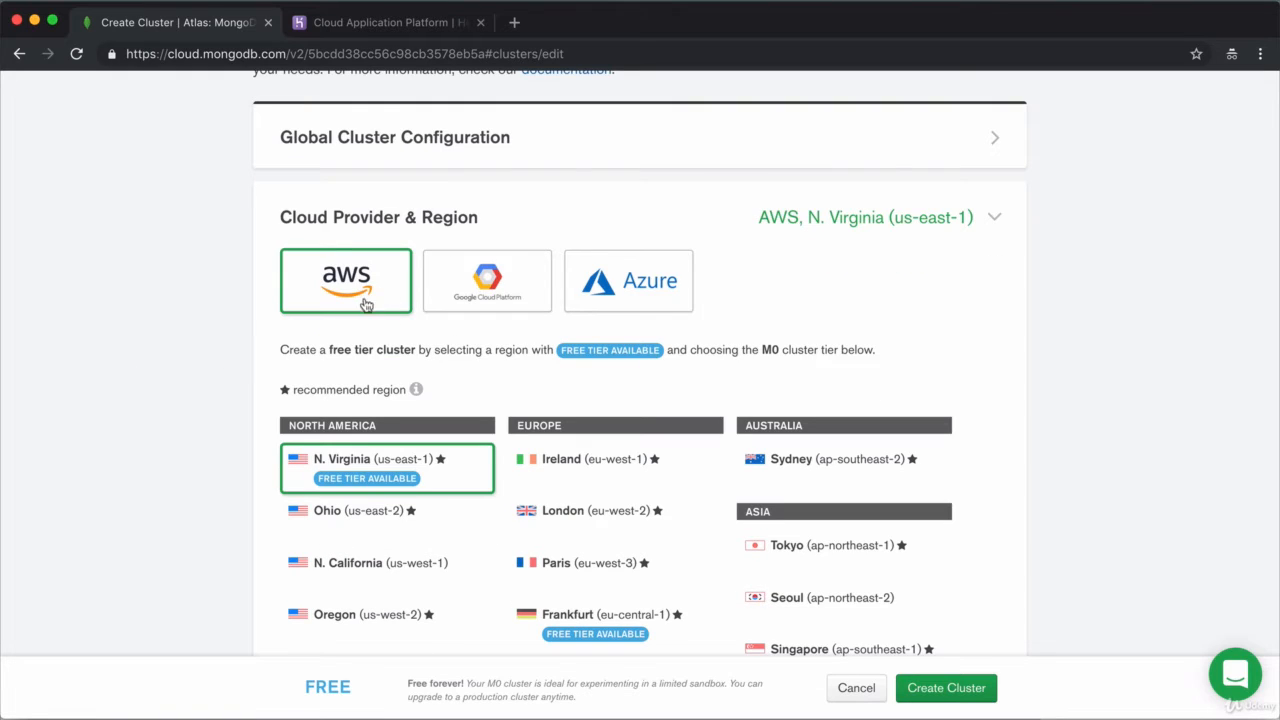
{"action": "left_click", "coordinate": [447, 279]}
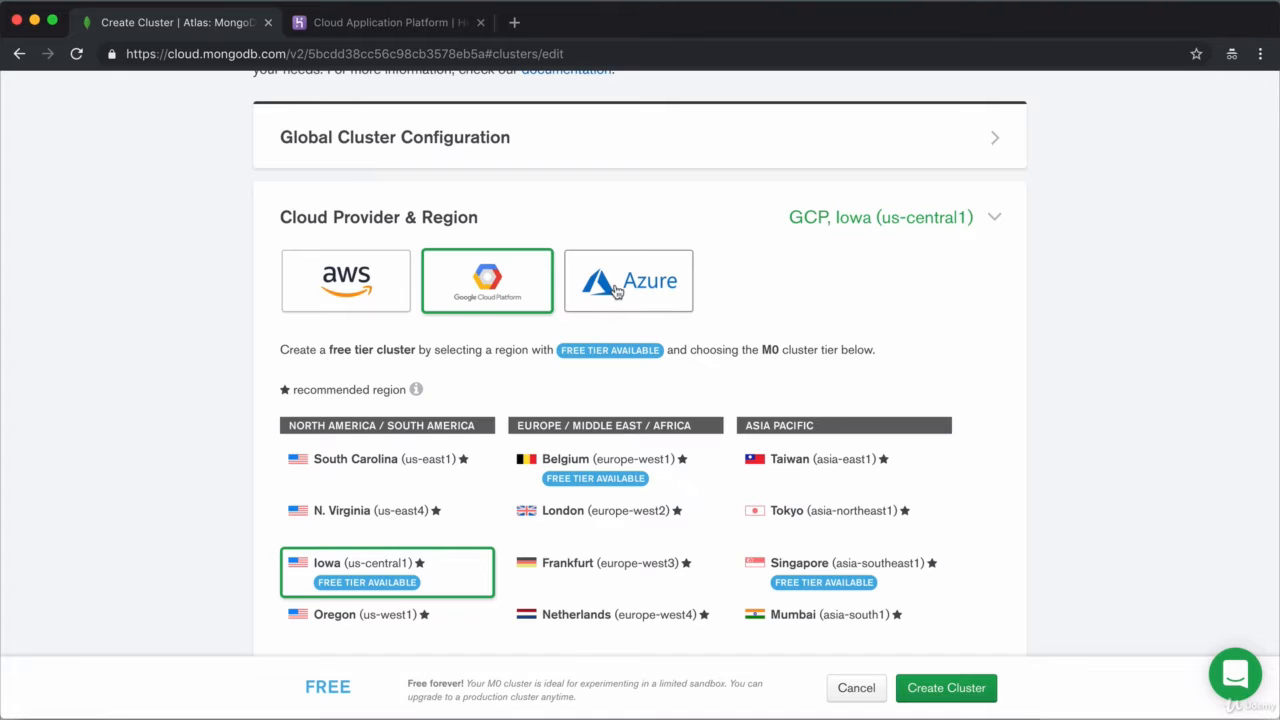
{"action": "left_click", "coordinate": [616, 290]}
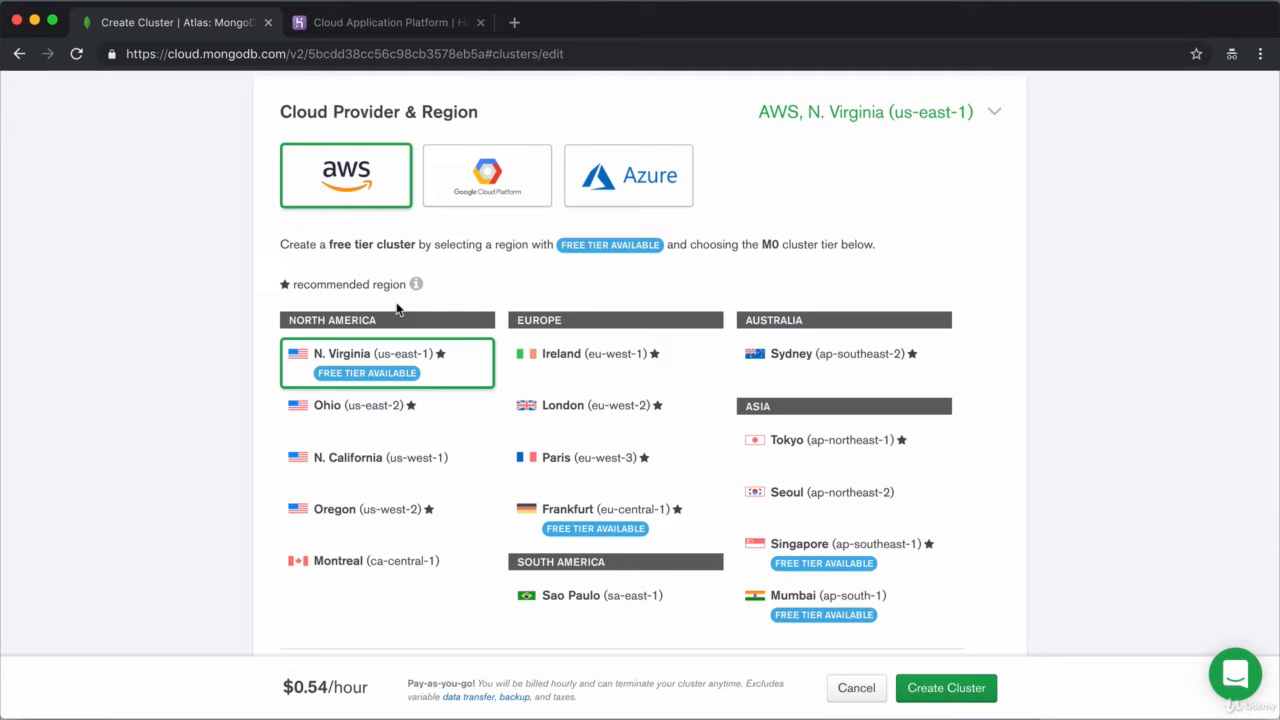
{"action": "scroll", "coordinate": [1088, 452], "scroll_direction": "down", "scroll_amount": 5}
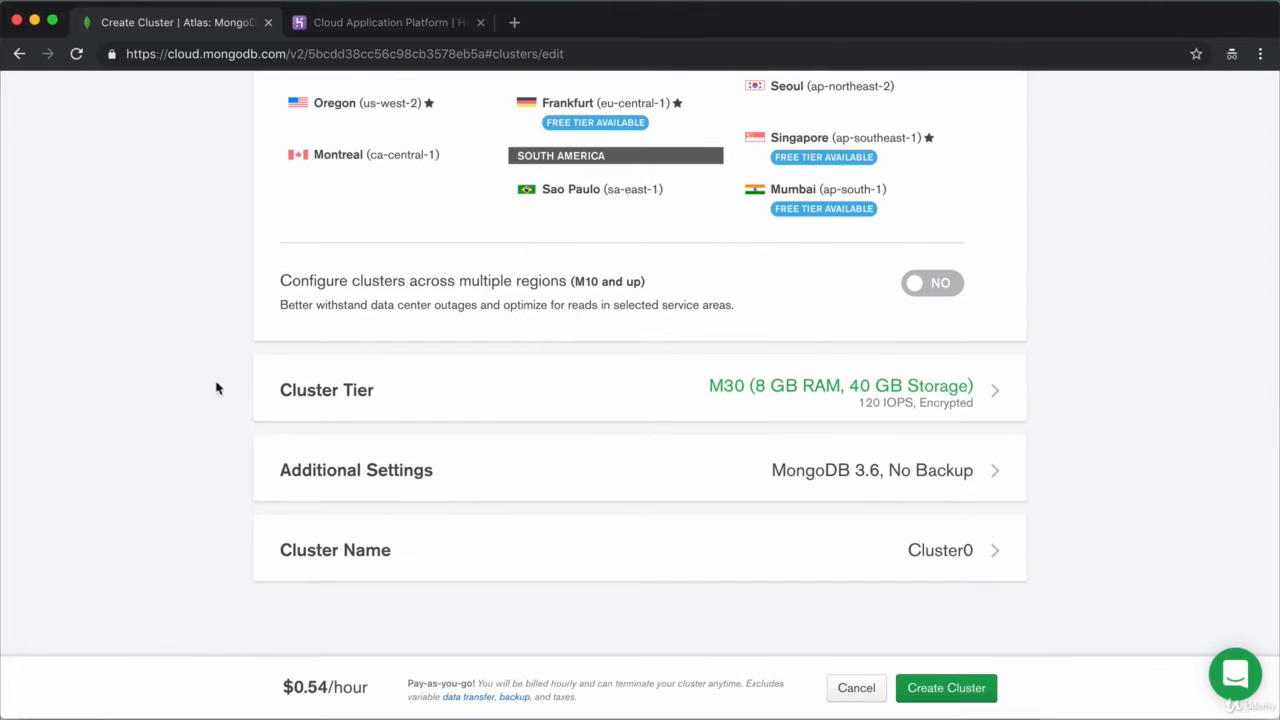
Step: Pick the free M0 tier (Shared RAM, 512 MB Storage) and collapse the Cluster Tier section
{"action": "left_click", "coordinate": [445, 396]}
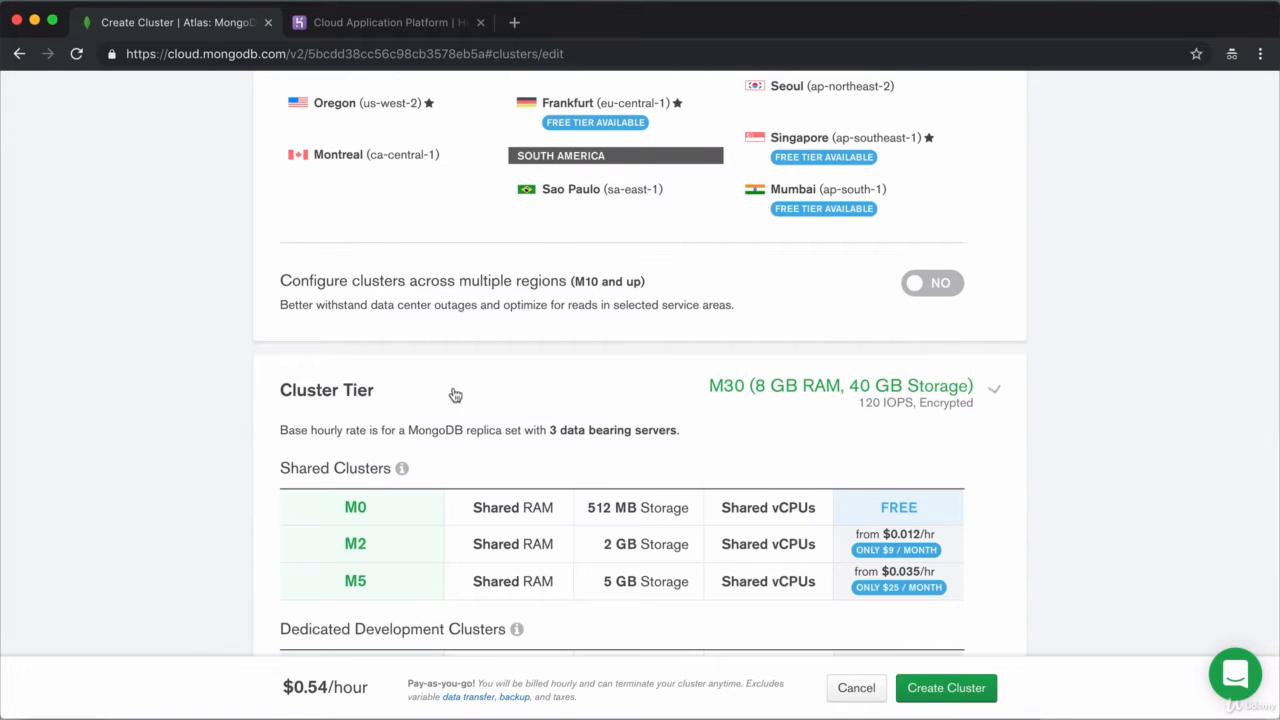
{"action": "scroll", "coordinate": [1103, 394], "scroll_direction": "down", "scroll_amount": 2}
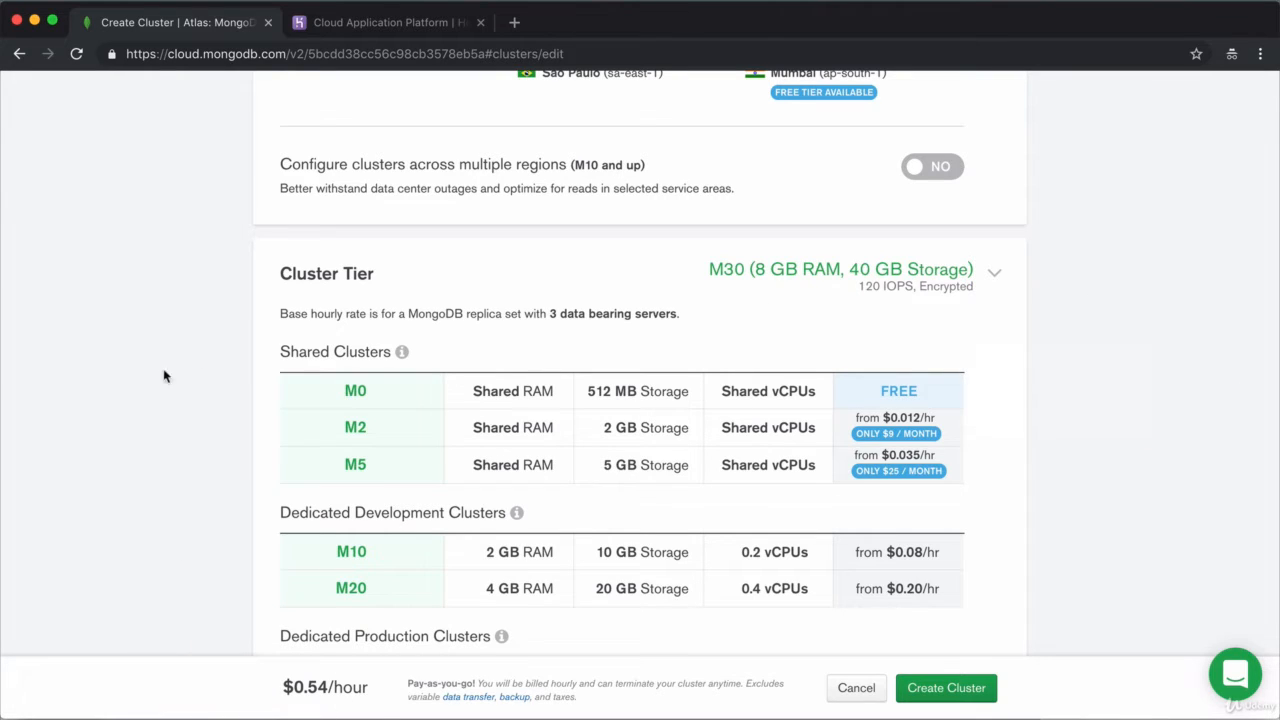
{"action": "left_click", "coordinate": [385, 399]}
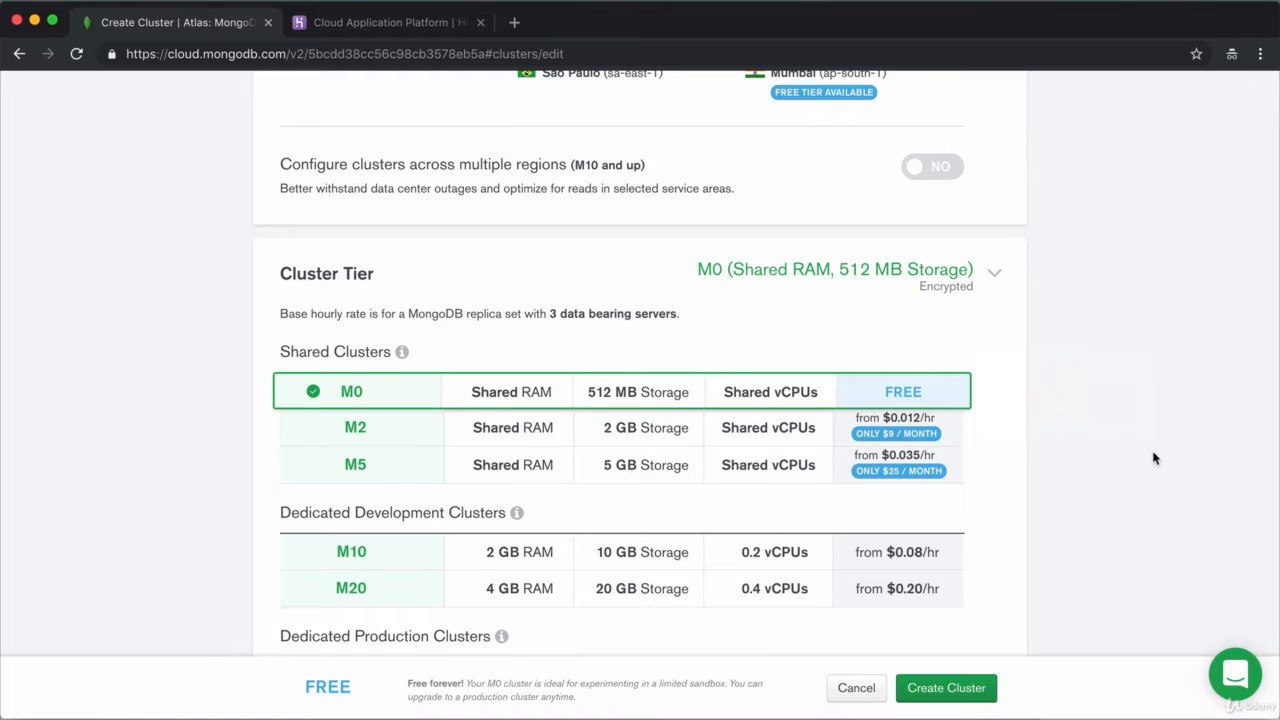
{"action": "scroll", "coordinate": [1153, 458], "scroll_direction": "down", "scroll_amount": 2}
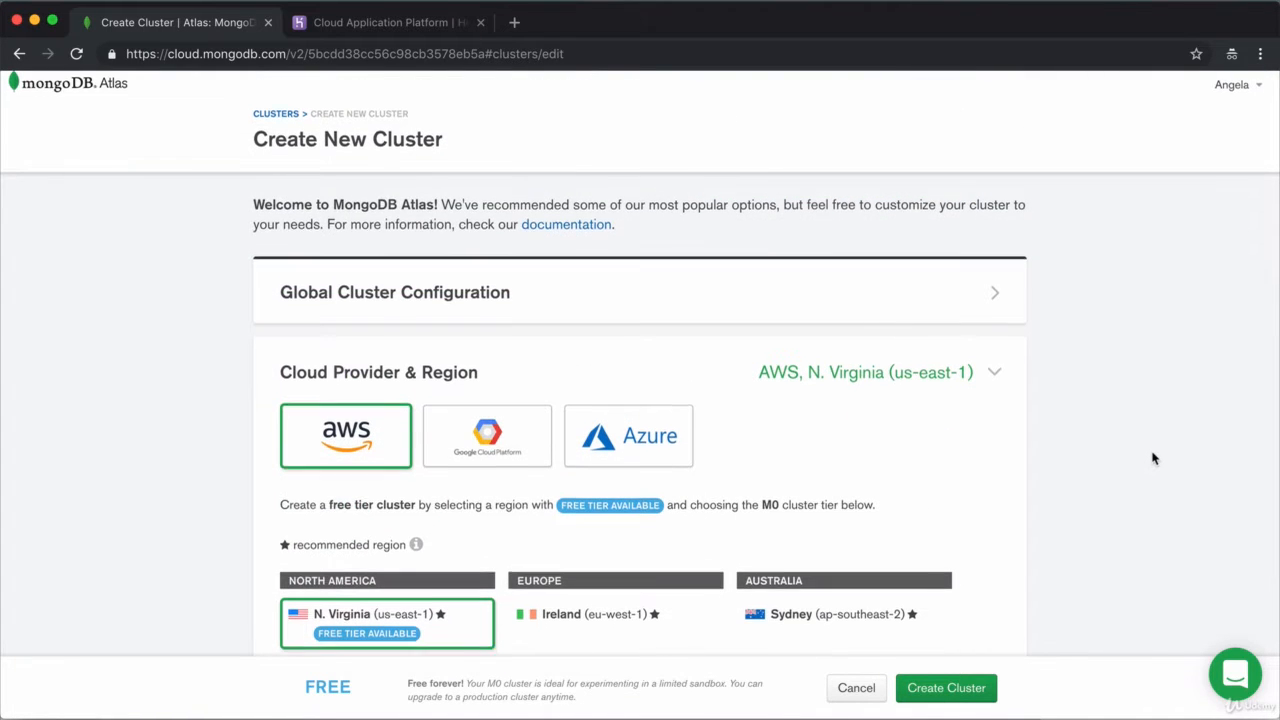
{"action": "scroll", "coordinate": [1153, 458], "scroll_direction": "down", "scroll_amount": 1}
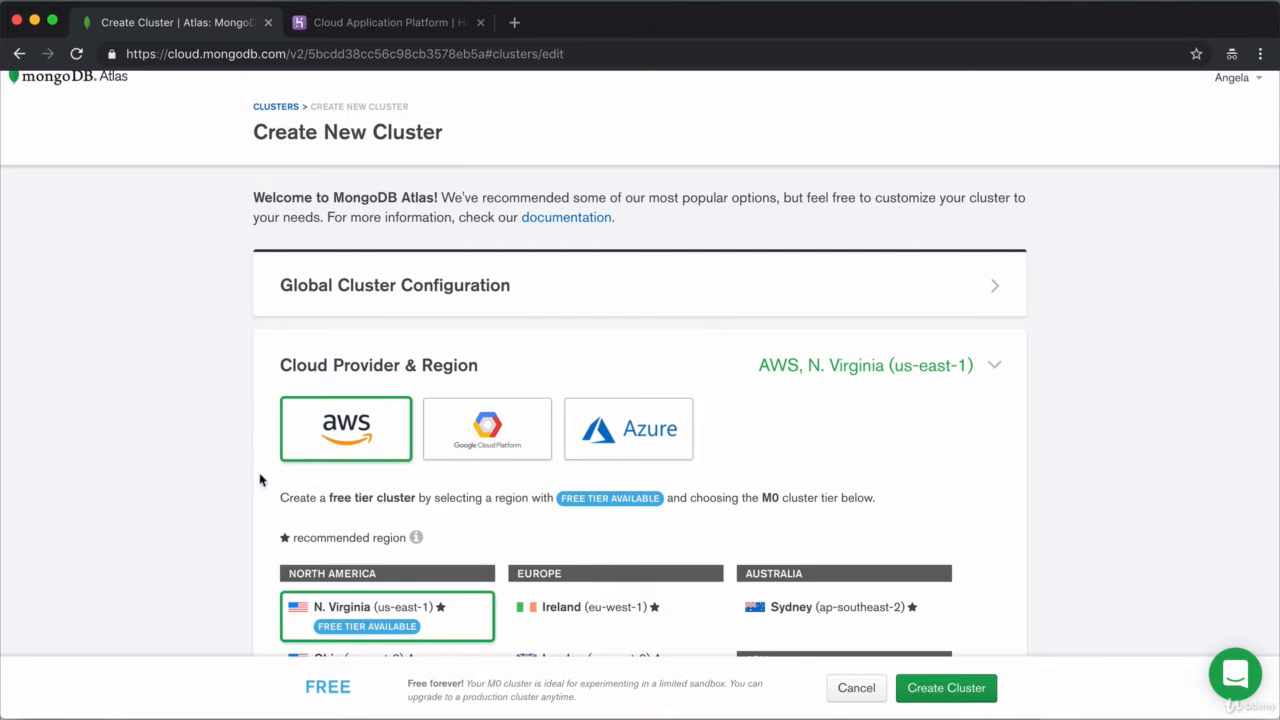
{"action": "scroll", "coordinate": [1092, 466], "scroll_direction": "down", "scroll_amount": 10}
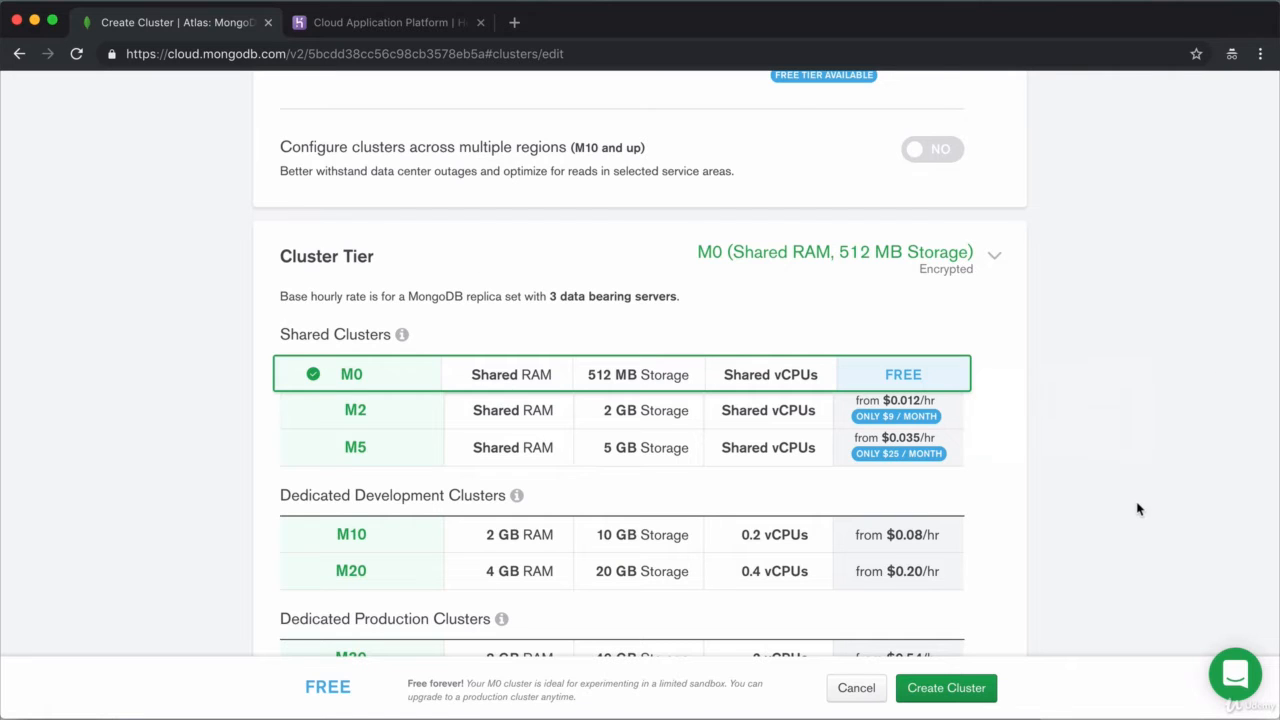
{"action": "scroll", "coordinate": [1121, 446], "scroll_direction": "up", "scroll_amount": 1}
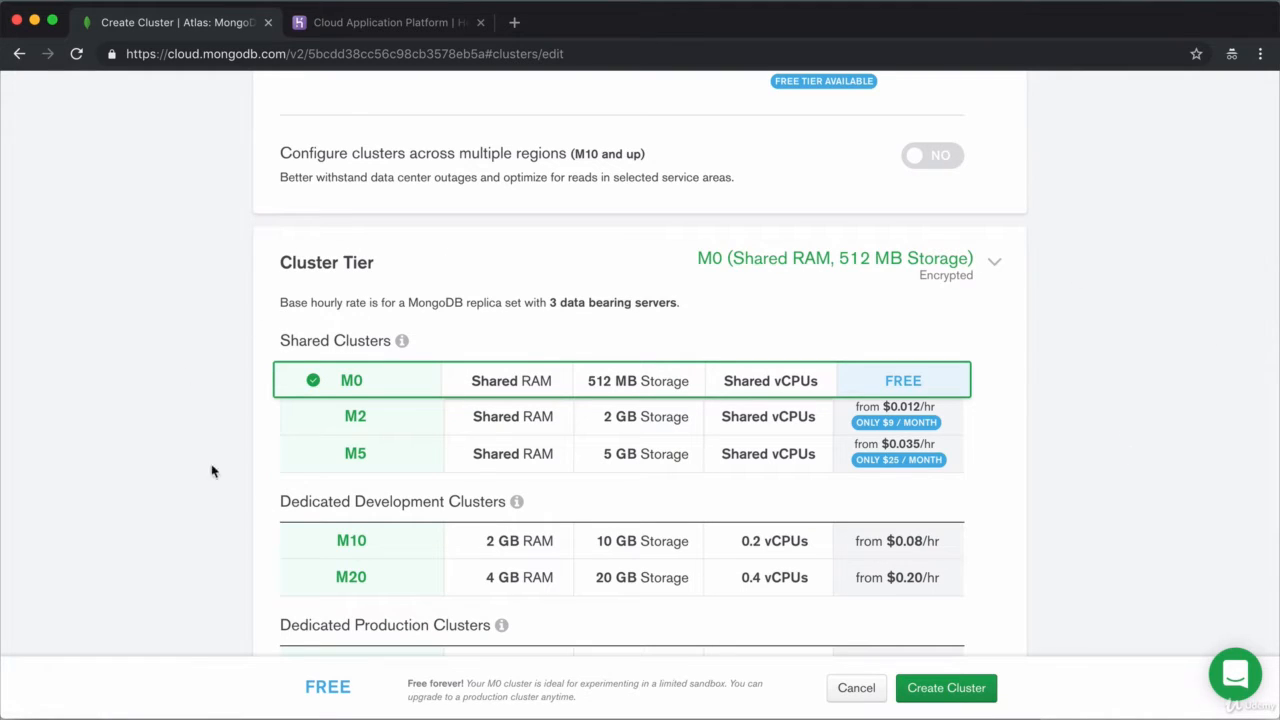
{"action": "left_click", "coordinate": [960, 262]}
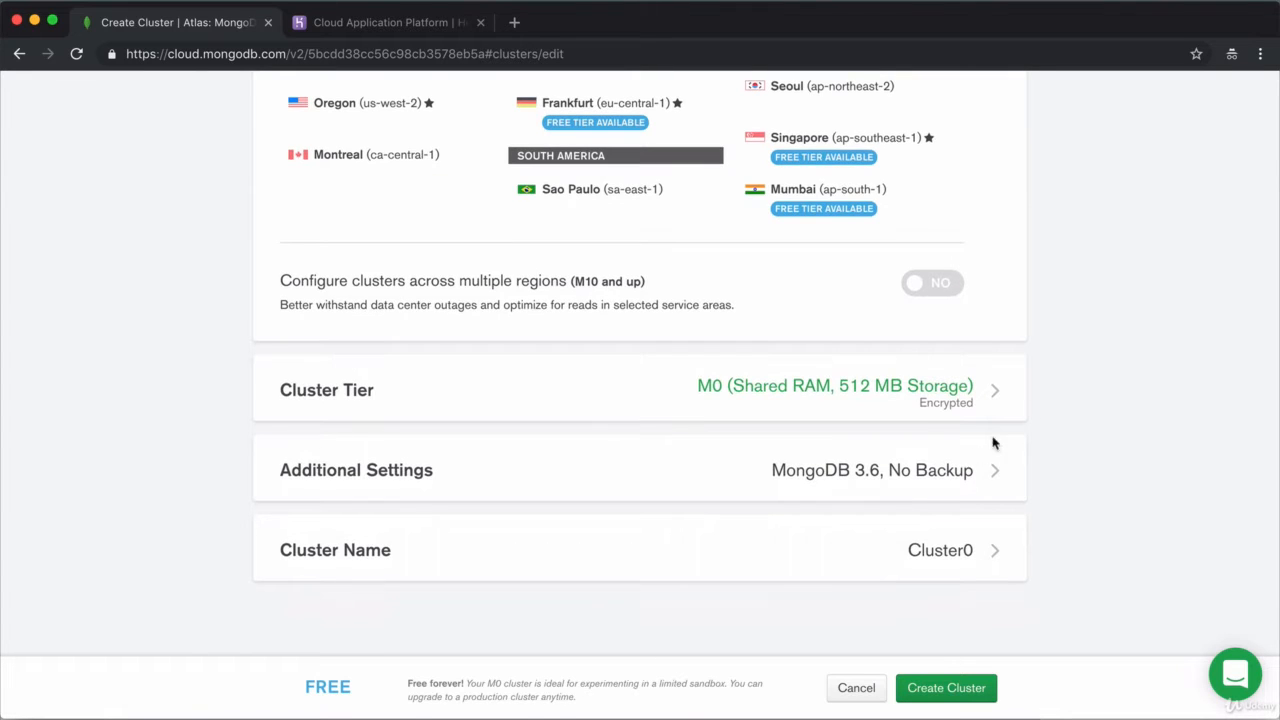
{"action": "left_click", "coordinate": [958, 470]}
{"action": "scroll", "coordinate": [1150, 402], "scroll_direction": "down", "scroll_amount": 2}
{"action": "scroll", "coordinate": [1143, 402], "scroll_direction": "down", "scroll_amount": 1}
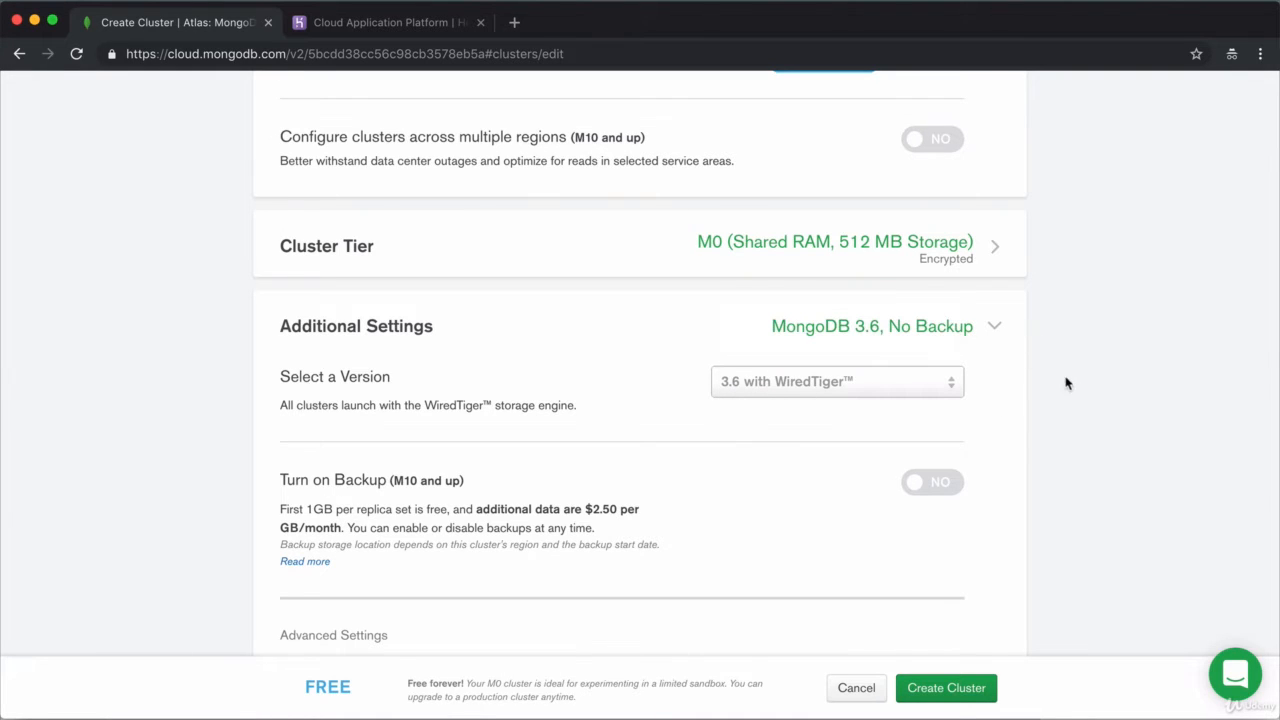
{"action": "scroll", "coordinate": [1060, 385], "scroll_direction": "down", "scroll_amount": 1}
{"action": "left_click", "coordinate": [994, 286]}
{"action": "left_click", "coordinate": [998, 549]}
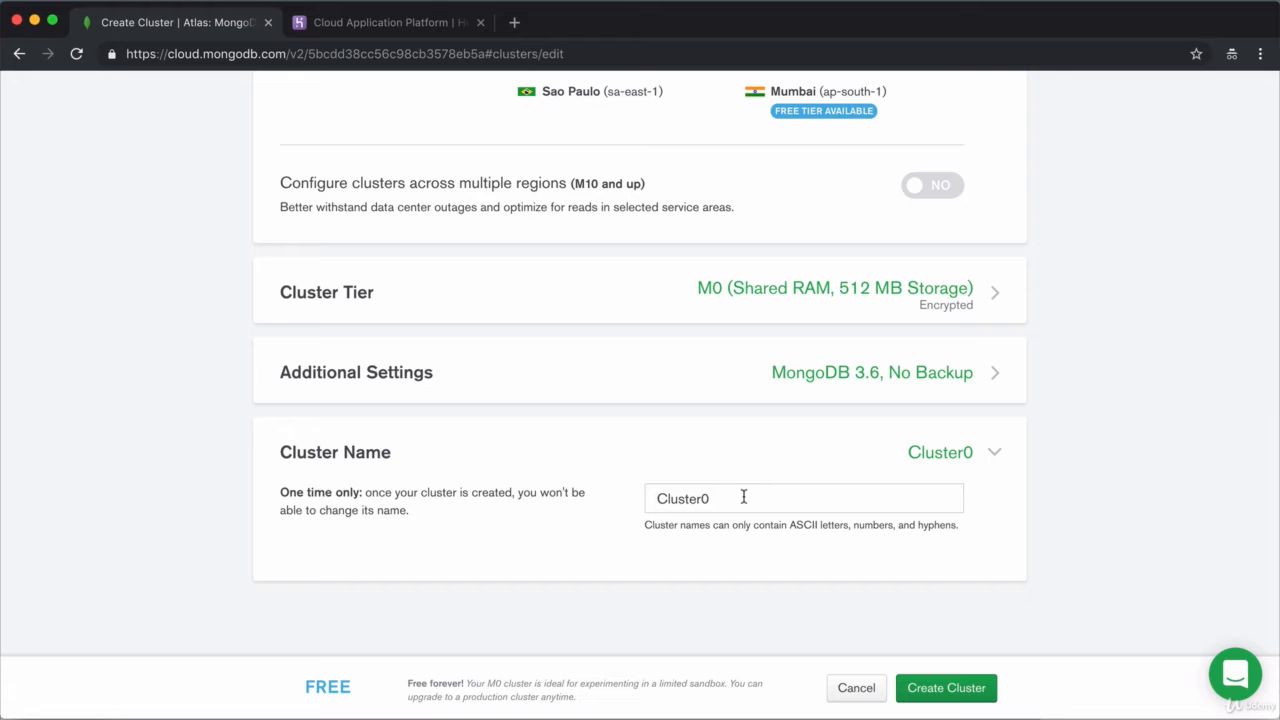
{"action": "left_click", "coordinate": [993, 452]}
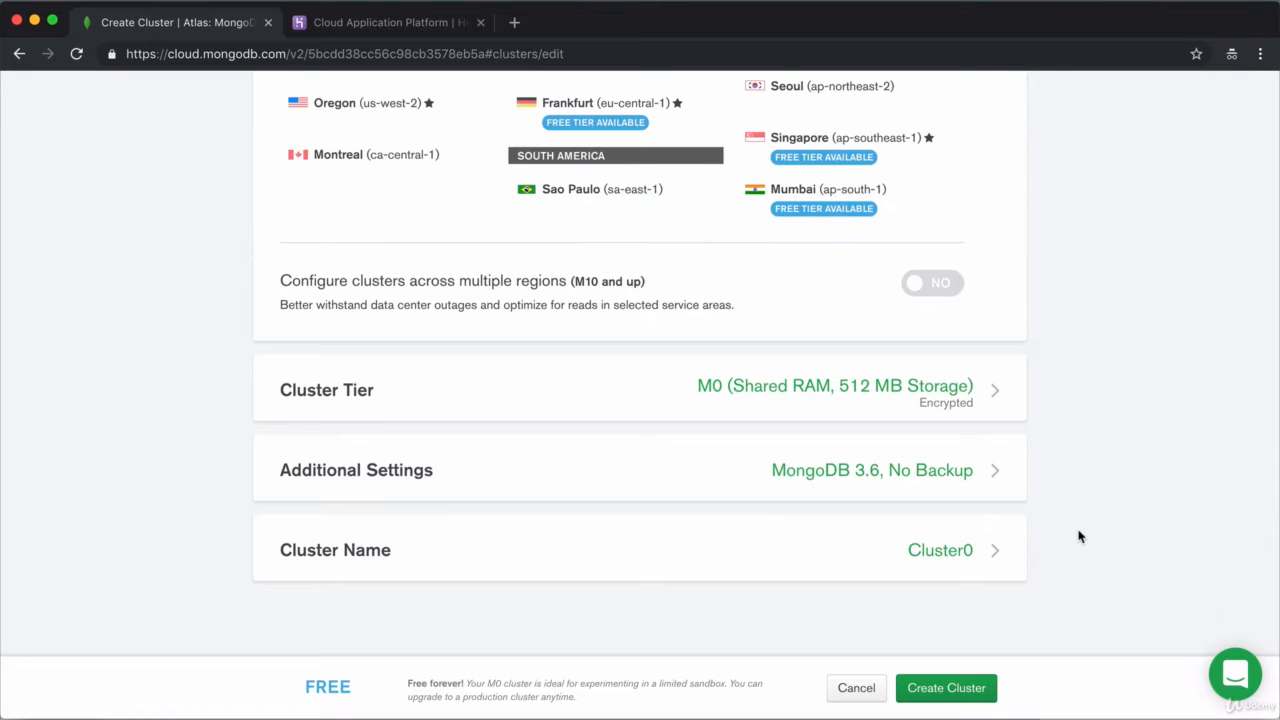
Step: Create the M0 Cluster0, passing the robot check by selecting the car images
{"action": "left_click", "coordinate": [968, 688]}
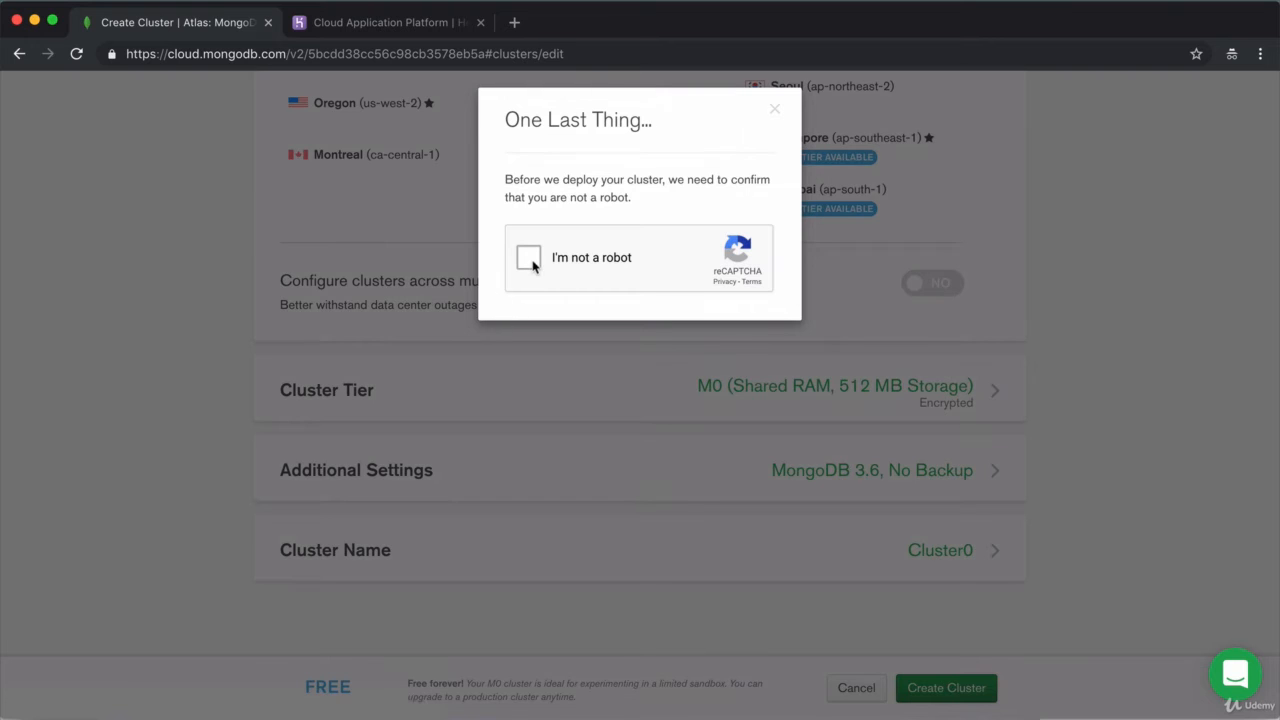
{"action": "left_click", "coordinate": [530, 262]}
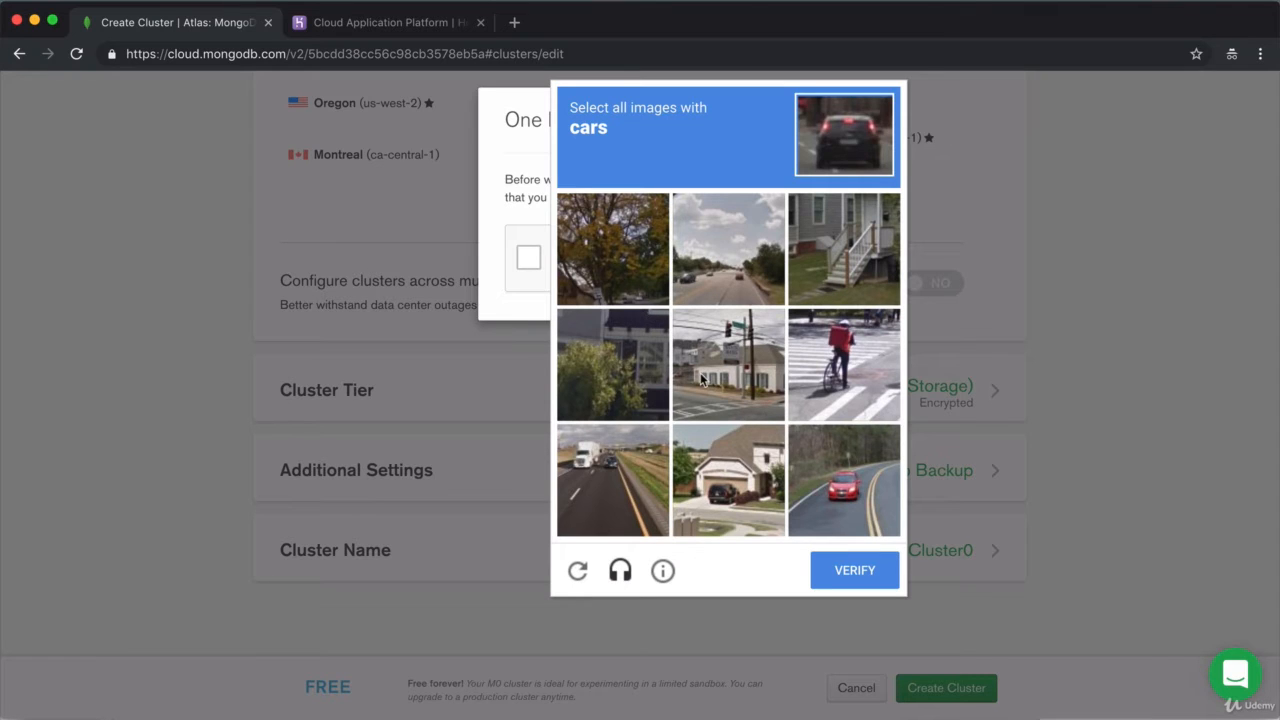
{"action": "left_click", "coordinate": [897, 478]}
{"action": "left_click", "coordinate": [600, 485]}
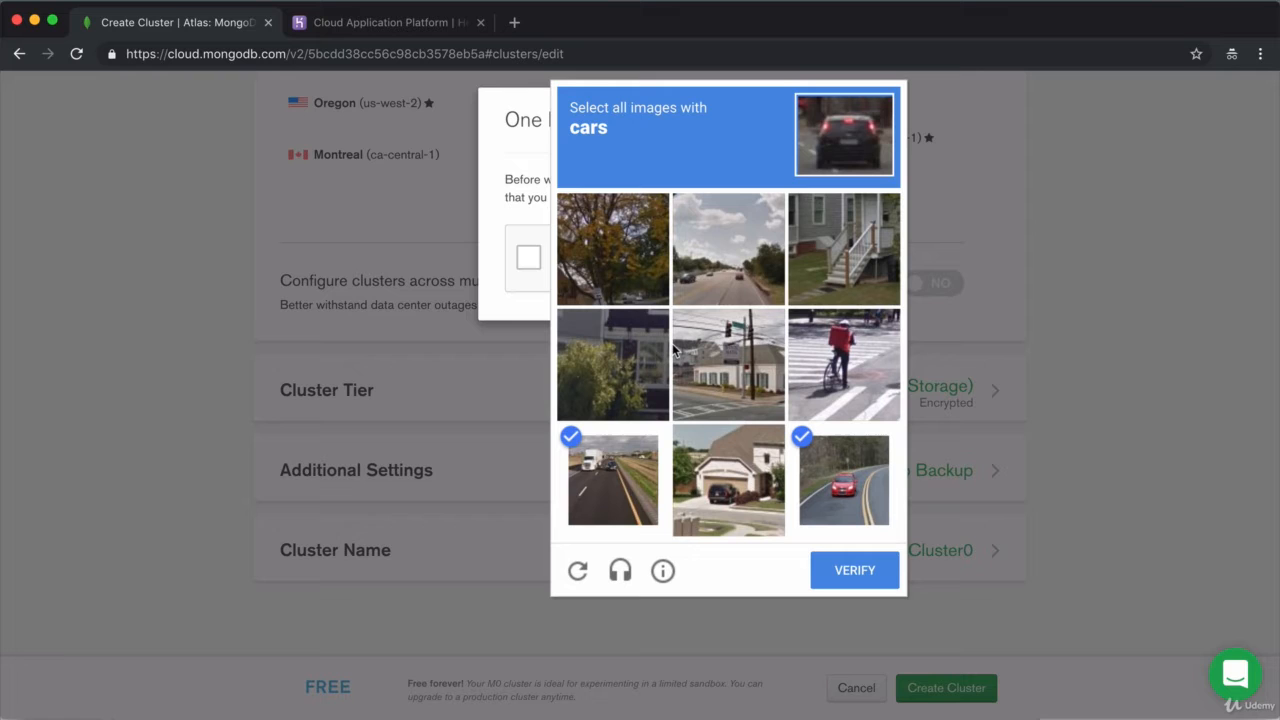
{"action": "left_click", "coordinate": [733, 263]}
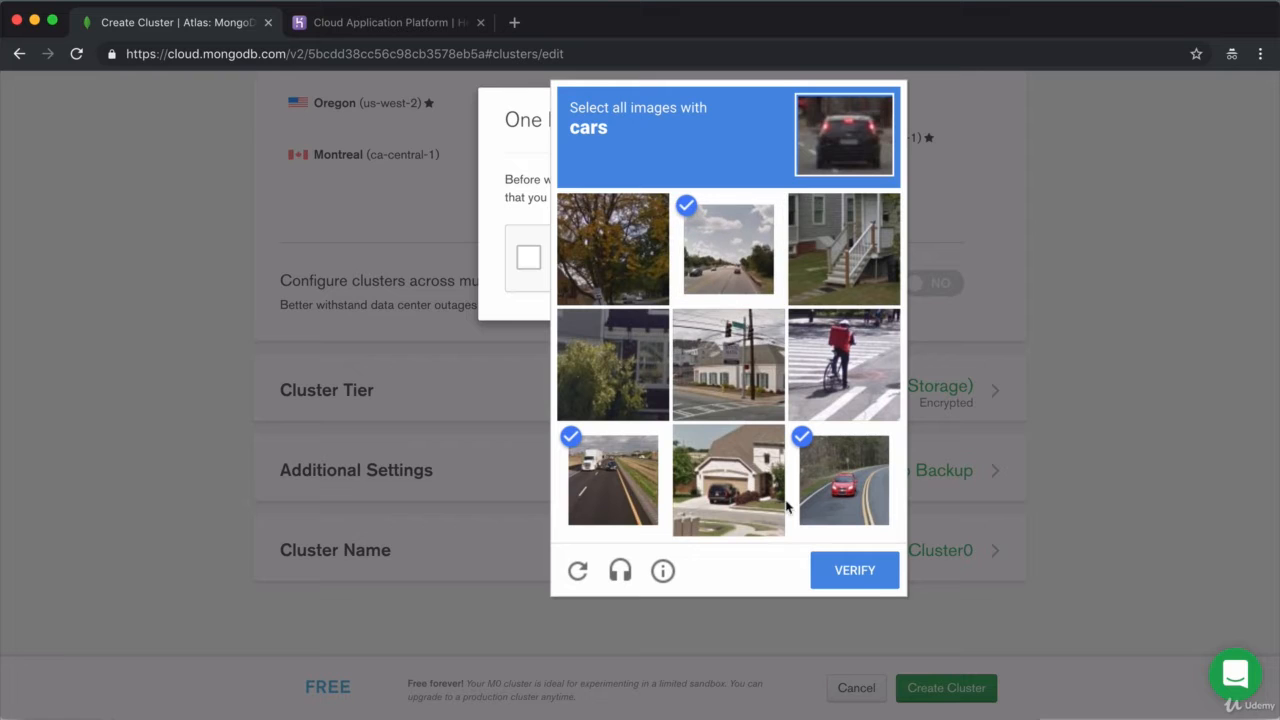
{"action": "left_click", "coordinate": [873, 576]}
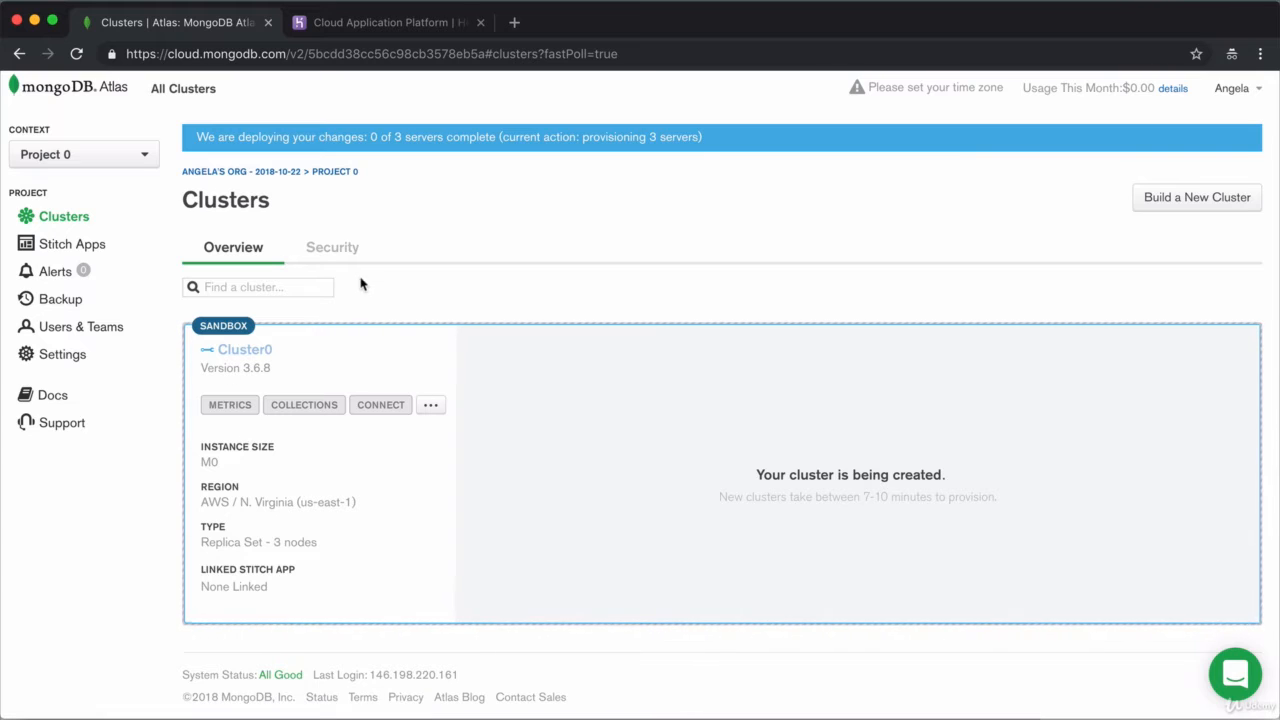
Step: Add a database user with an admin username, a password and Atlas admin privileges
{"action": "left_click", "coordinate": [336, 255]}
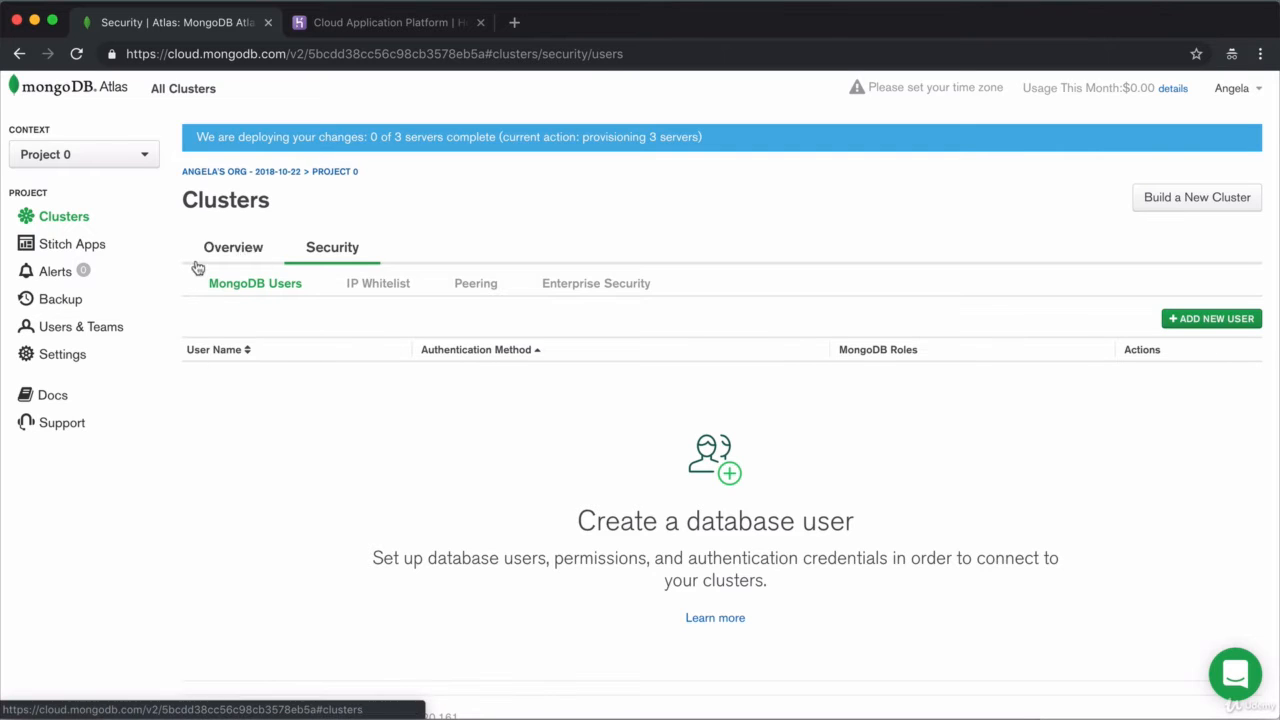
{"action": "left_click", "coordinate": [1204, 321]}
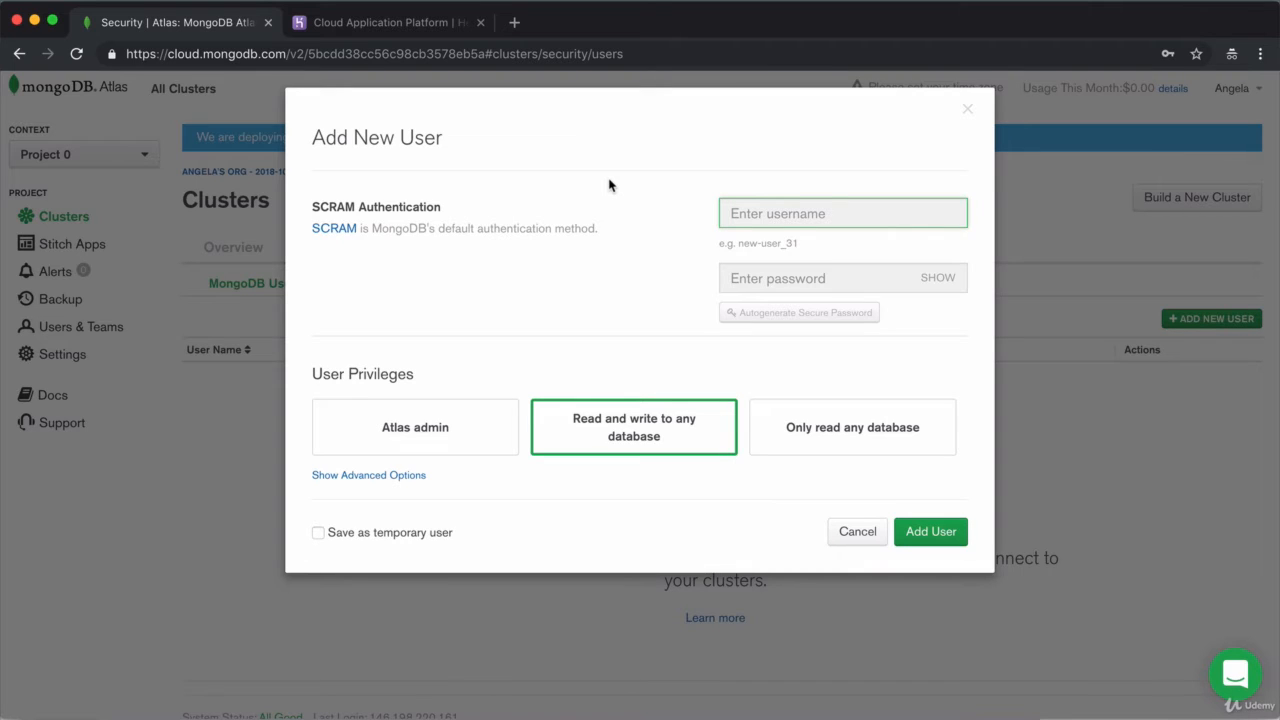
{"action": "type", "text": "admin-angela"}
{"action": "left_click", "coordinate": [820, 278]}
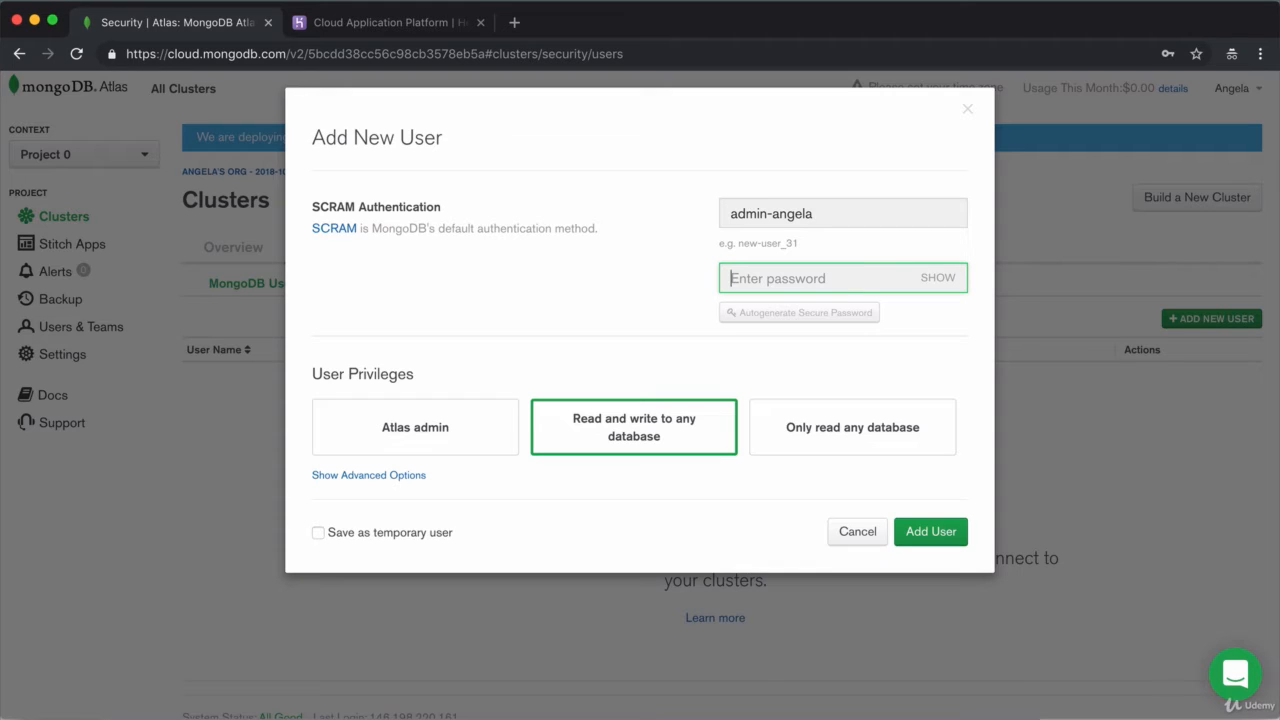
{"action": "type", "text": "te"}
{"action": "left_click", "coordinate": [946, 280]}
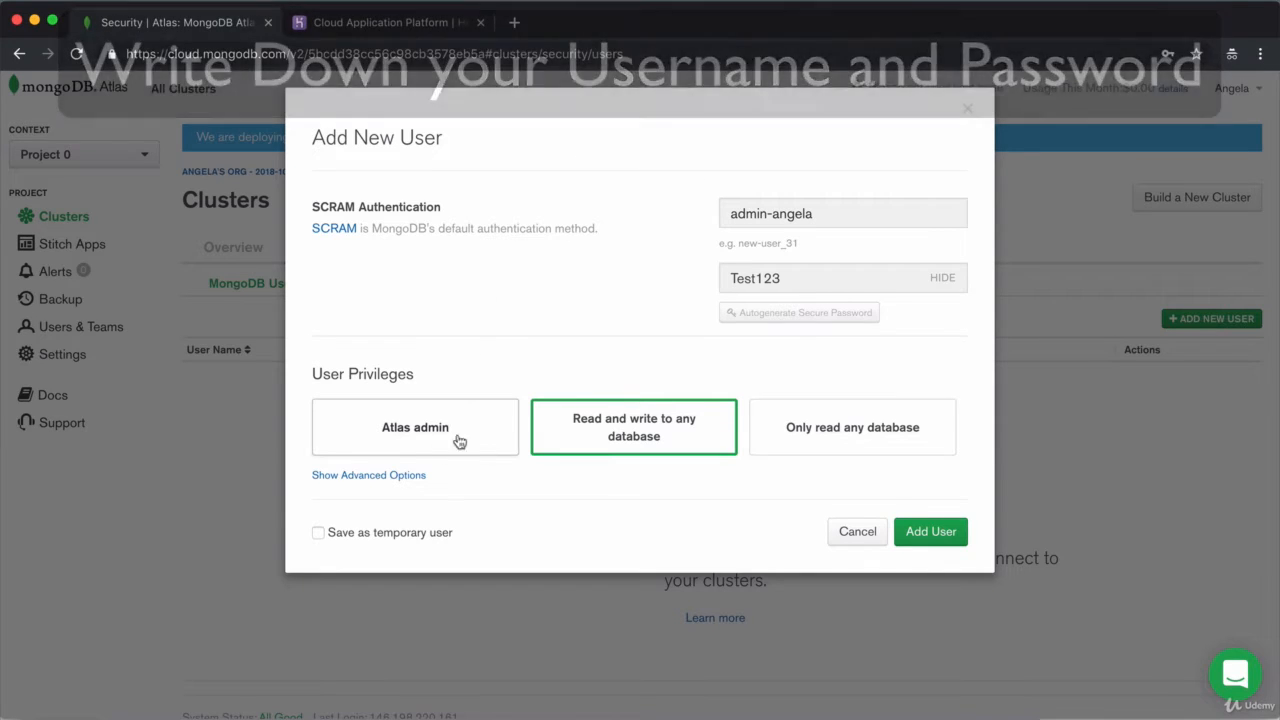
{"action": "left_click", "coordinate": [461, 447]}
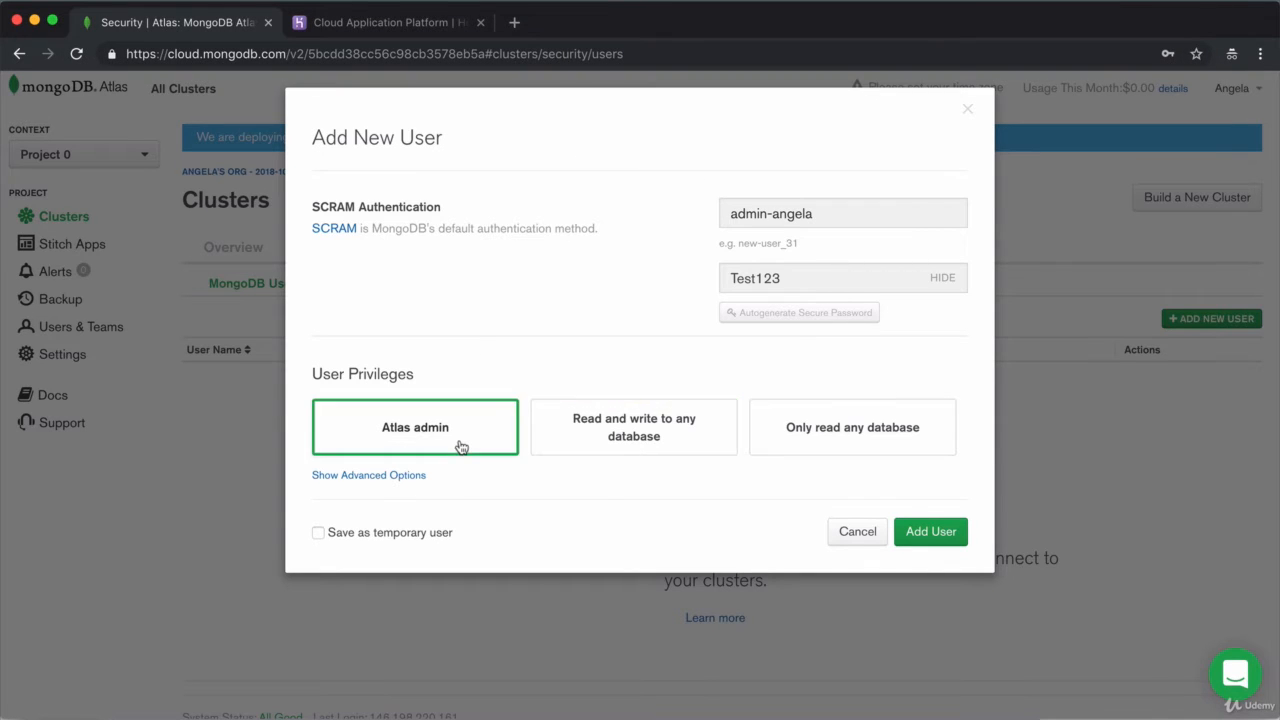
{"action": "left_click", "coordinate": [921, 532]}
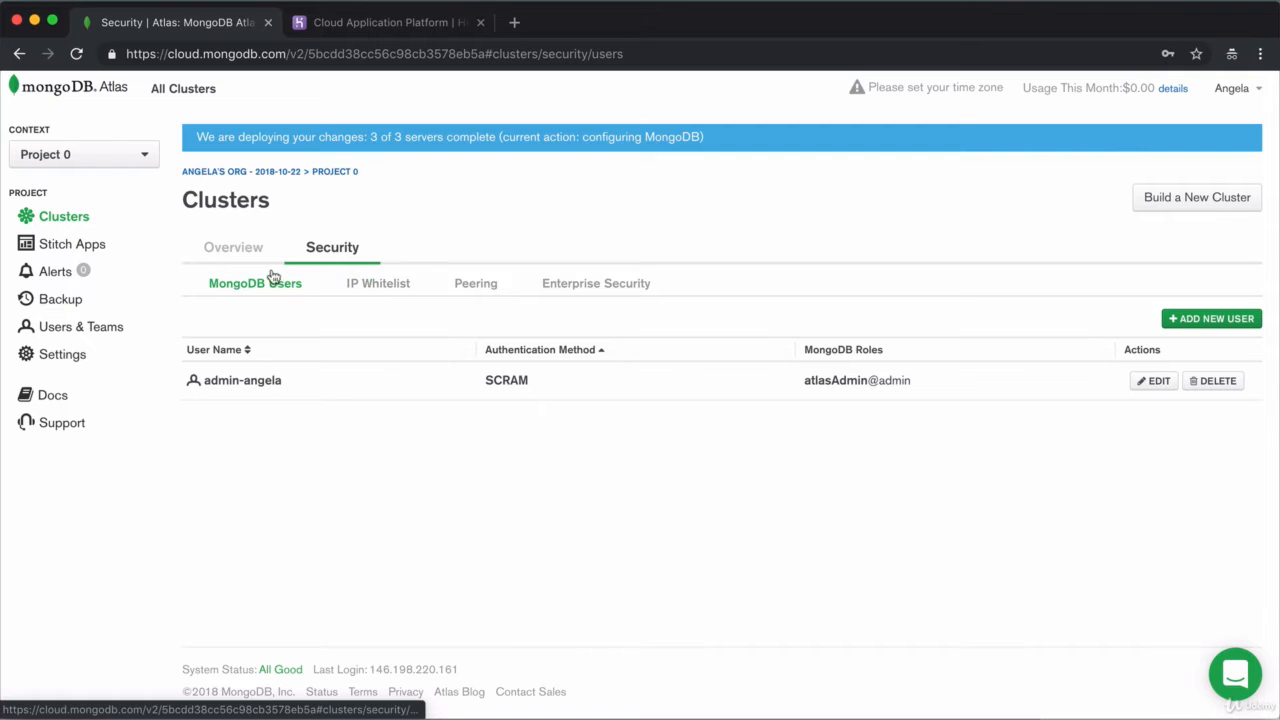
Step: Whitelist 0.0.0.0/0 to allow access from anywhere, then return to the cluster Overview
{"action": "left_click", "coordinate": [386, 291]}
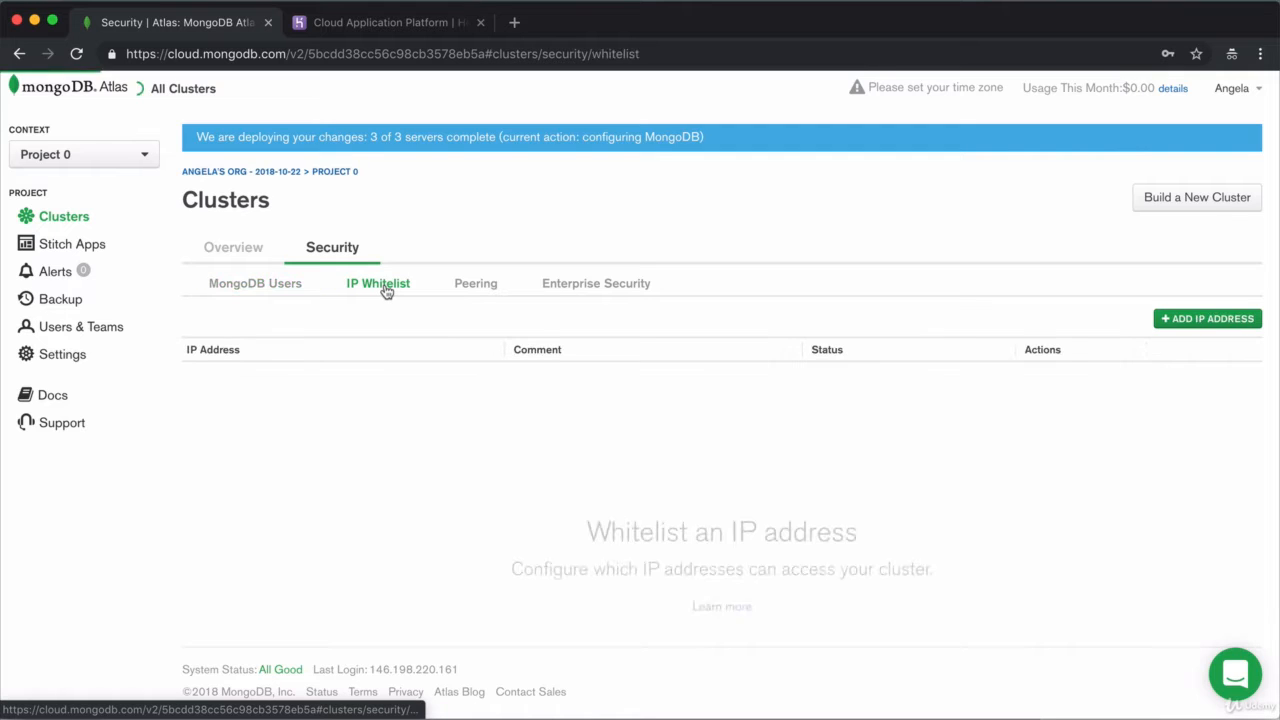
{"action": "left_click", "coordinate": [1222, 326]}
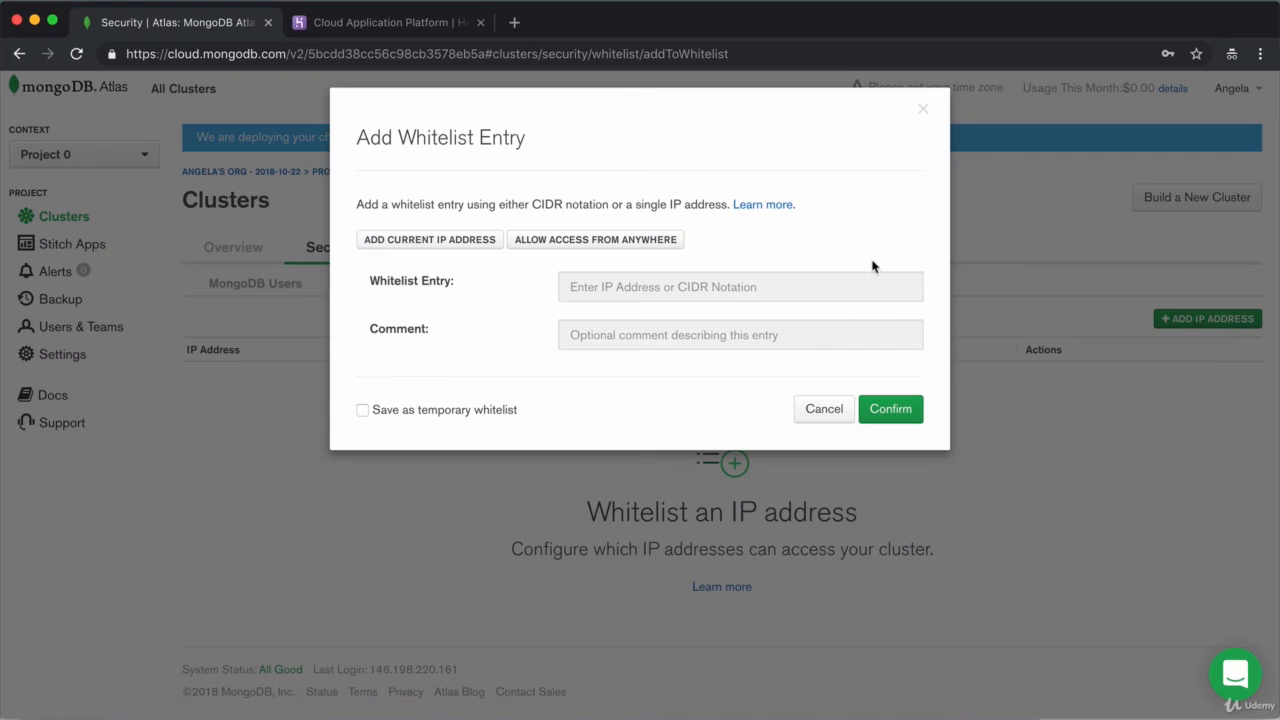
{"action": "left_click", "coordinate": [572, 242]}
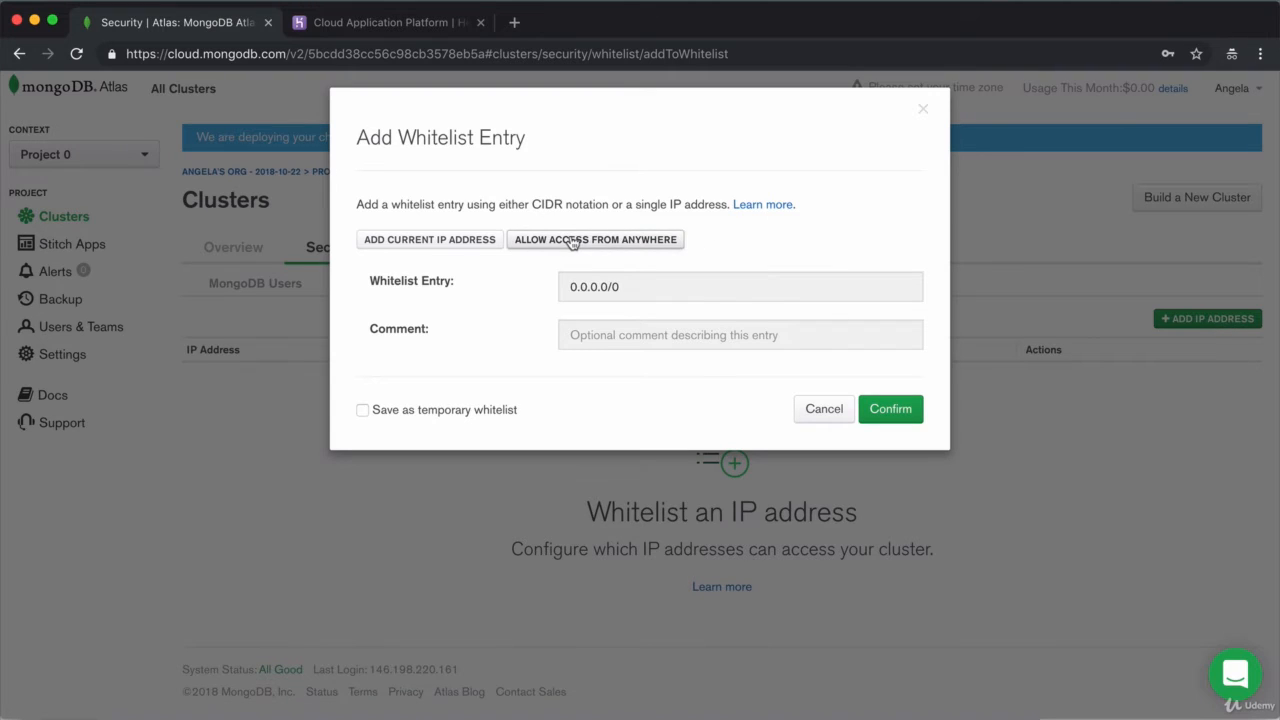
{"action": "left_click", "coordinate": [889, 412]}
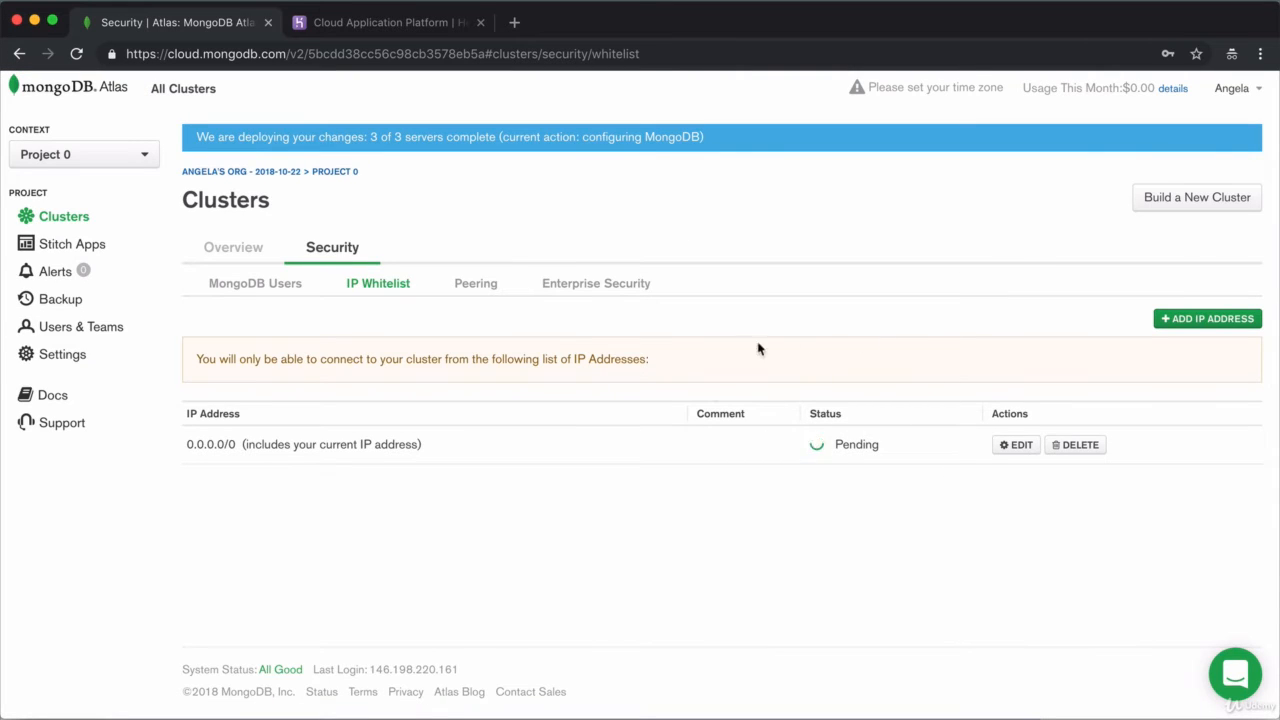
{"action": "left_click", "coordinate": [218, 252]}
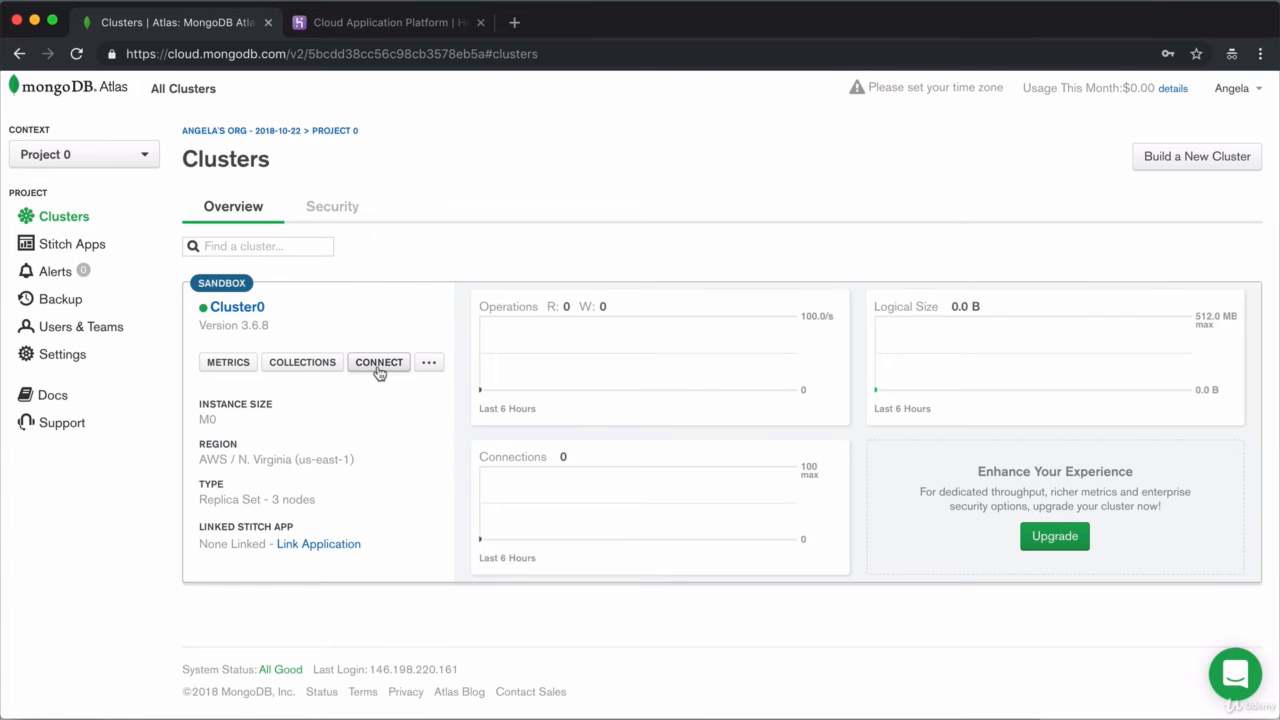
Step: Open Cluster0's connection options and choose Connect with the Mongo Shell
{"action": "left_click", "coordinate": [376, 365]}
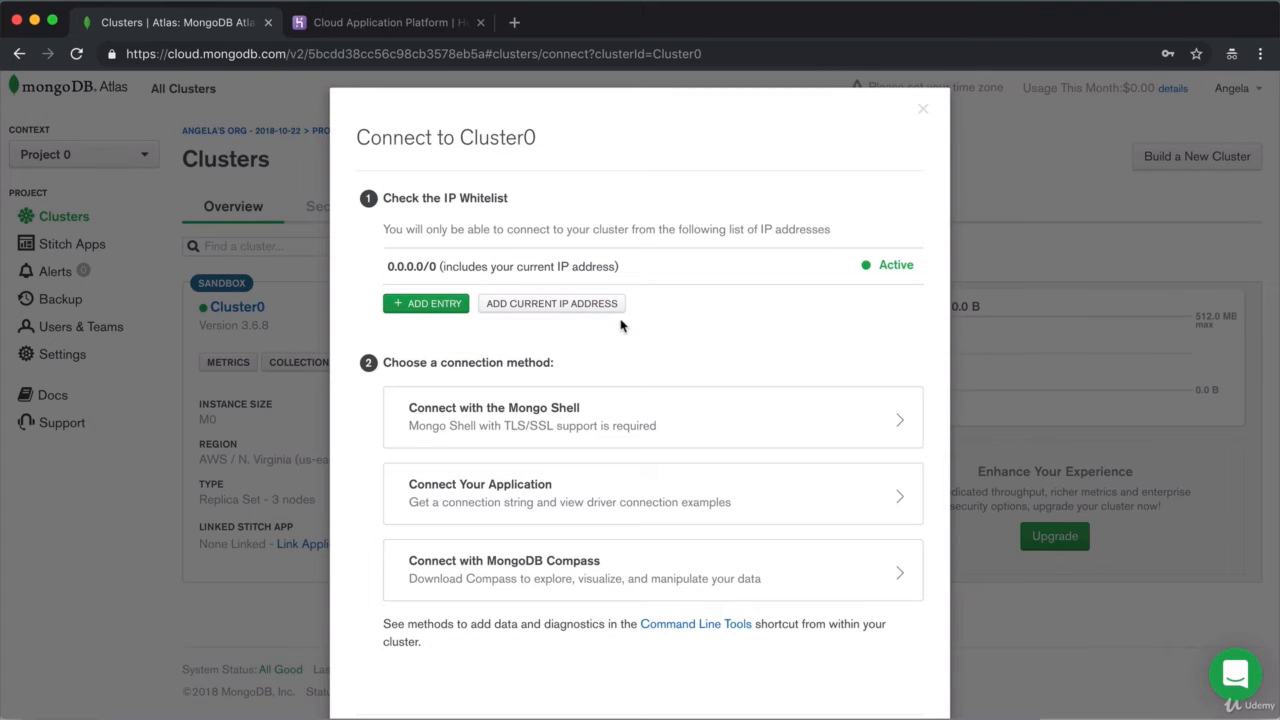
{"action": "scroll", "coordinate": [620, 323], "scroll_direction": "down", "scroll_amount": 2}
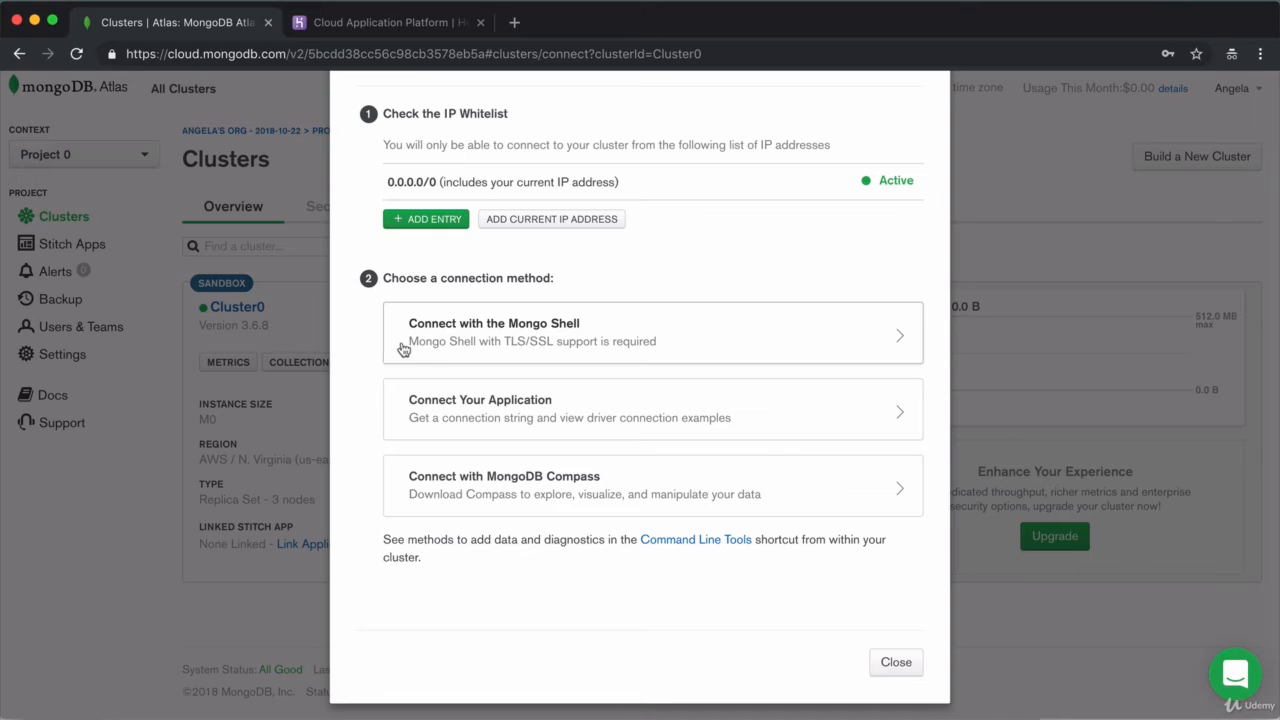
{"action": "left_click", "coordinate": [665, 338]}
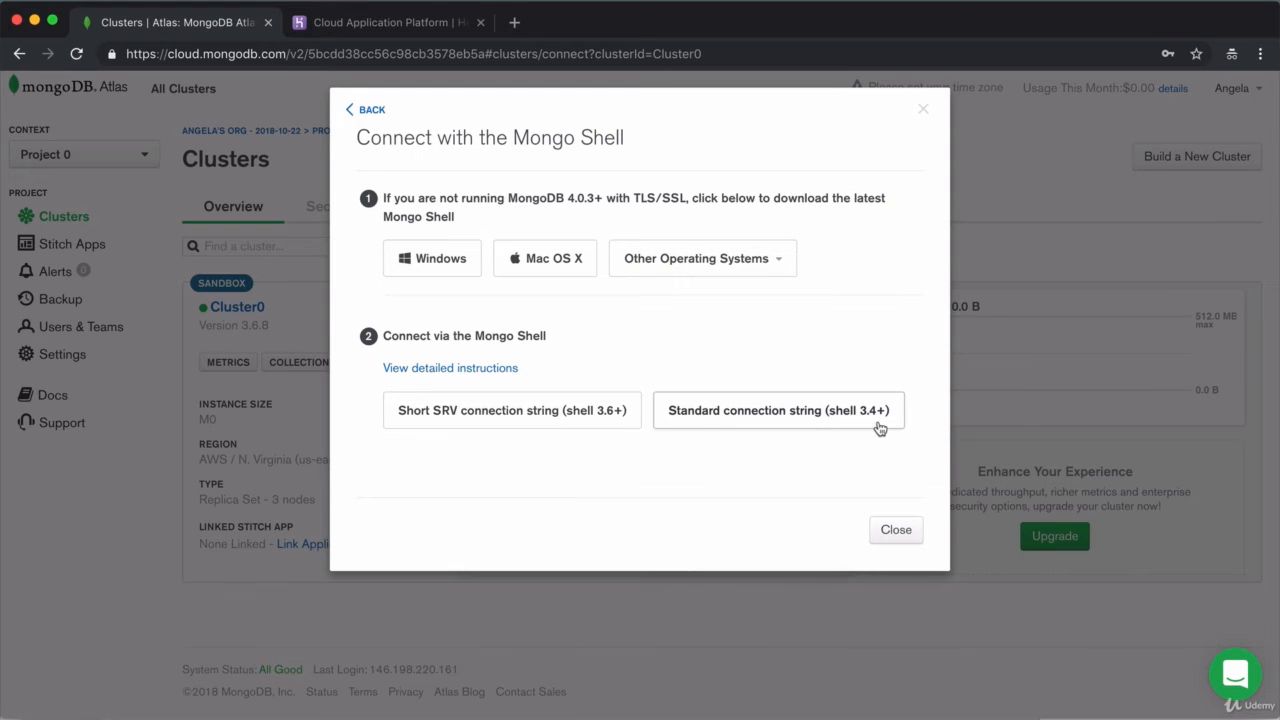
Step: Confirm mongo --version reports v4.0.2, then show the Short SRV connection string (shell 3.6+)
{"action": "key", "text": "super+Tab"}
{"action": "key", "text": "super+Tab"}
{"action": "key", "text": "super+Tab"}
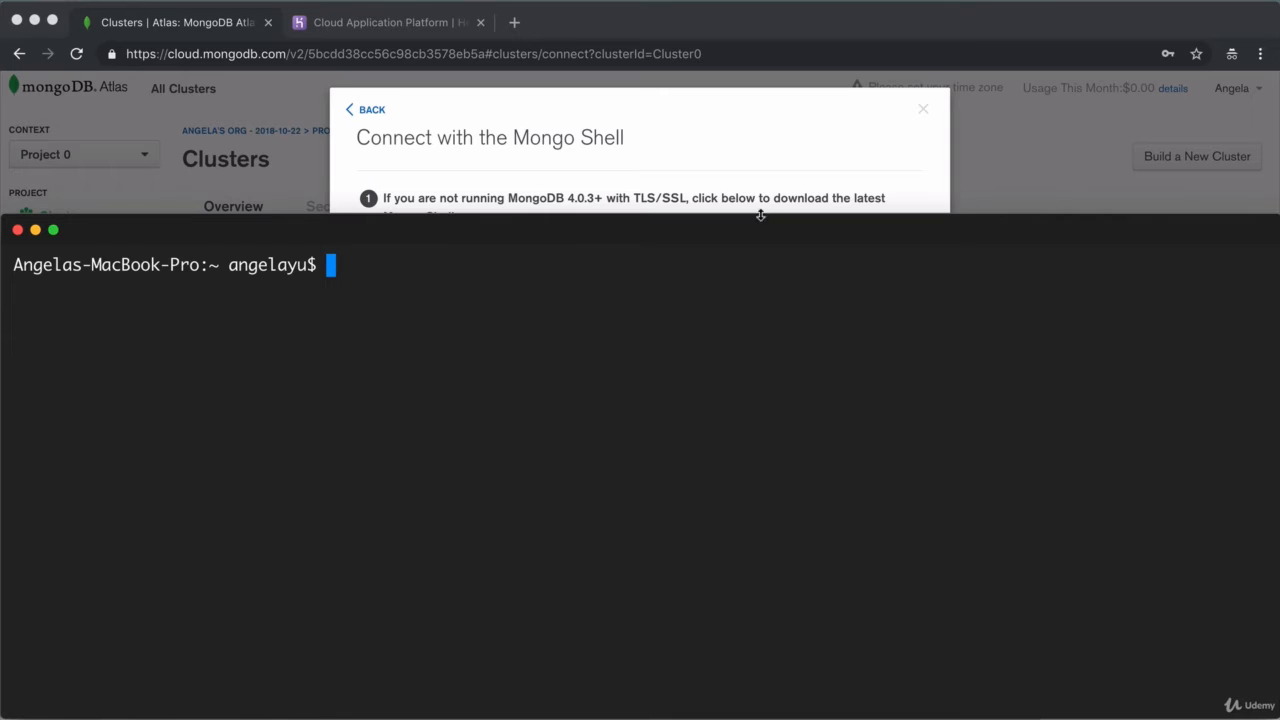
{"action": "left_click_drag", "start_coordinate": [759, 213], "coordinate": [750, 460]}
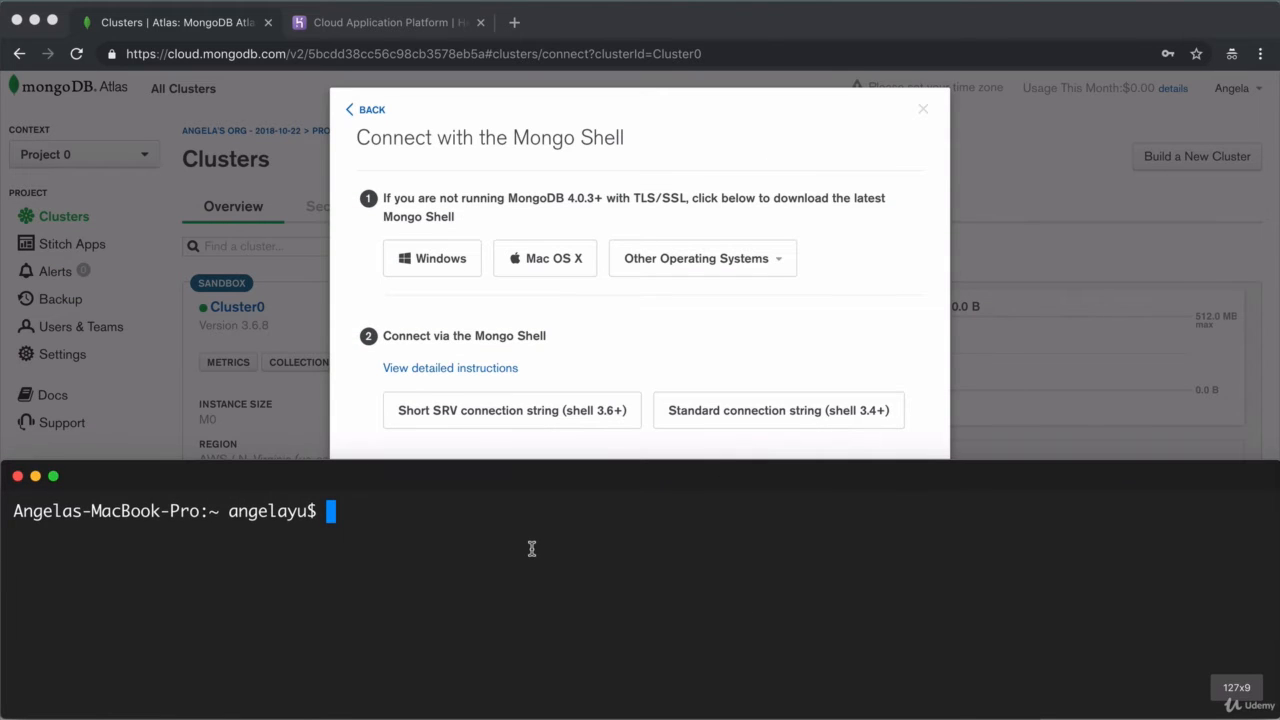
{"action": "type", "text": "mongo "}
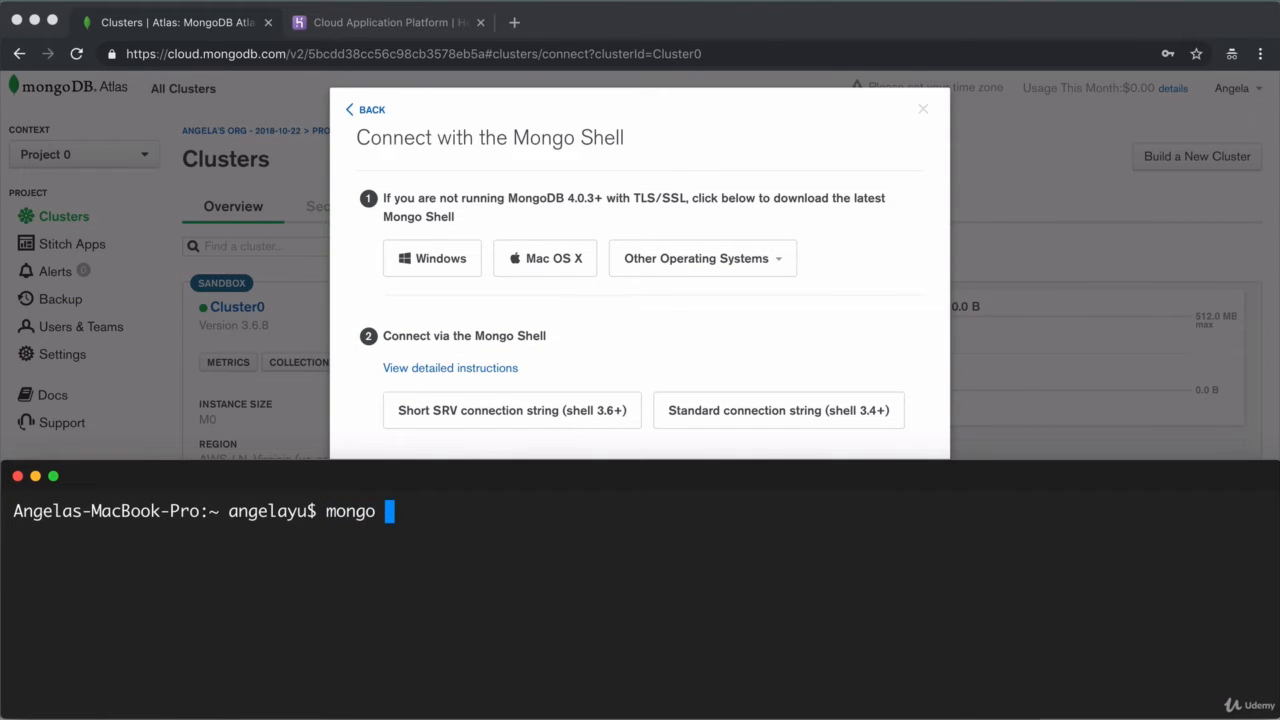
{"action": "type", "text": "--version"}
{"action": "key", "text": "Return"}
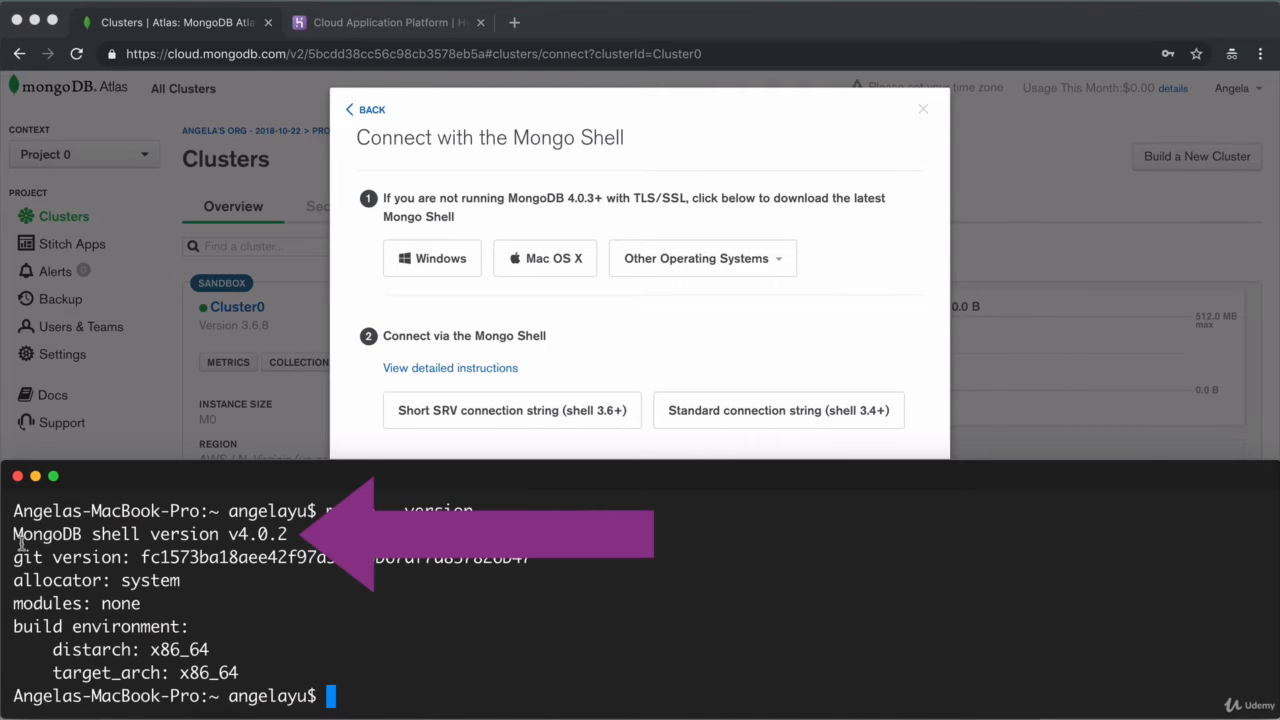
{"action": "left_click_drag", "start_coordinate": [13, 534], "coordinate": [140, 535]}
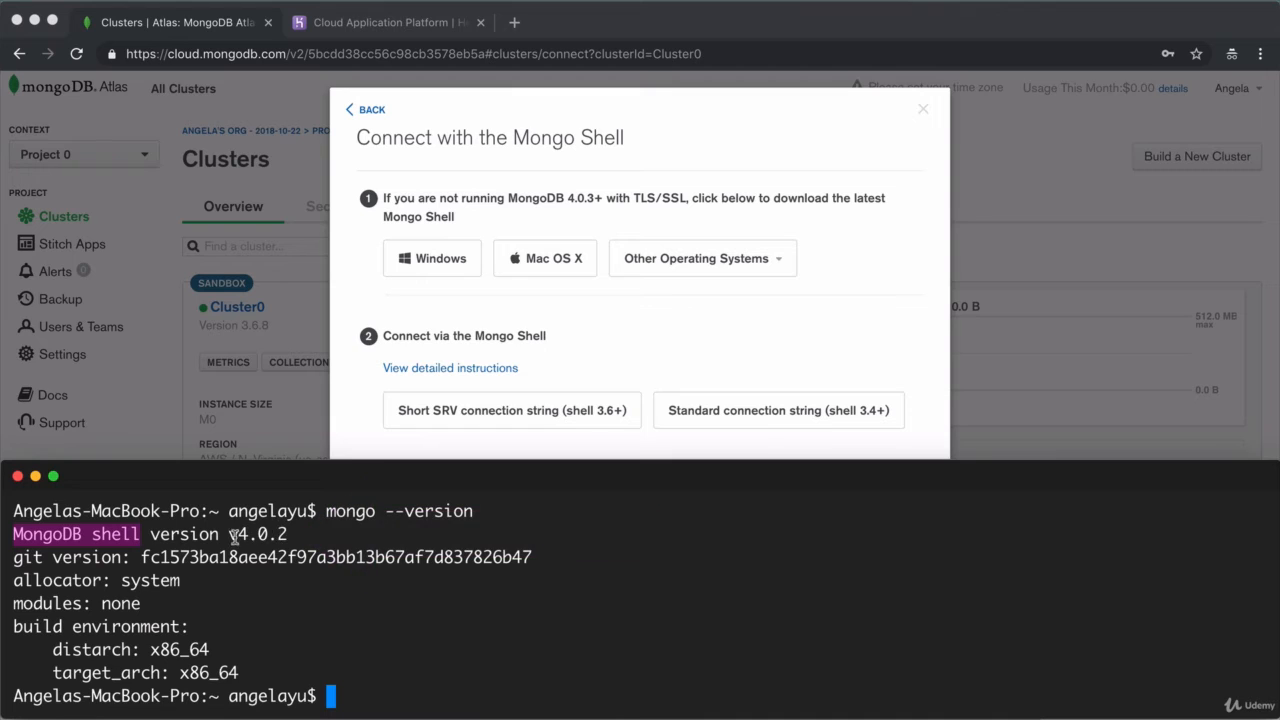
{"action": "left_click_drag", "start_coordinate": [230, 535], "coordinate": [293, 532]}
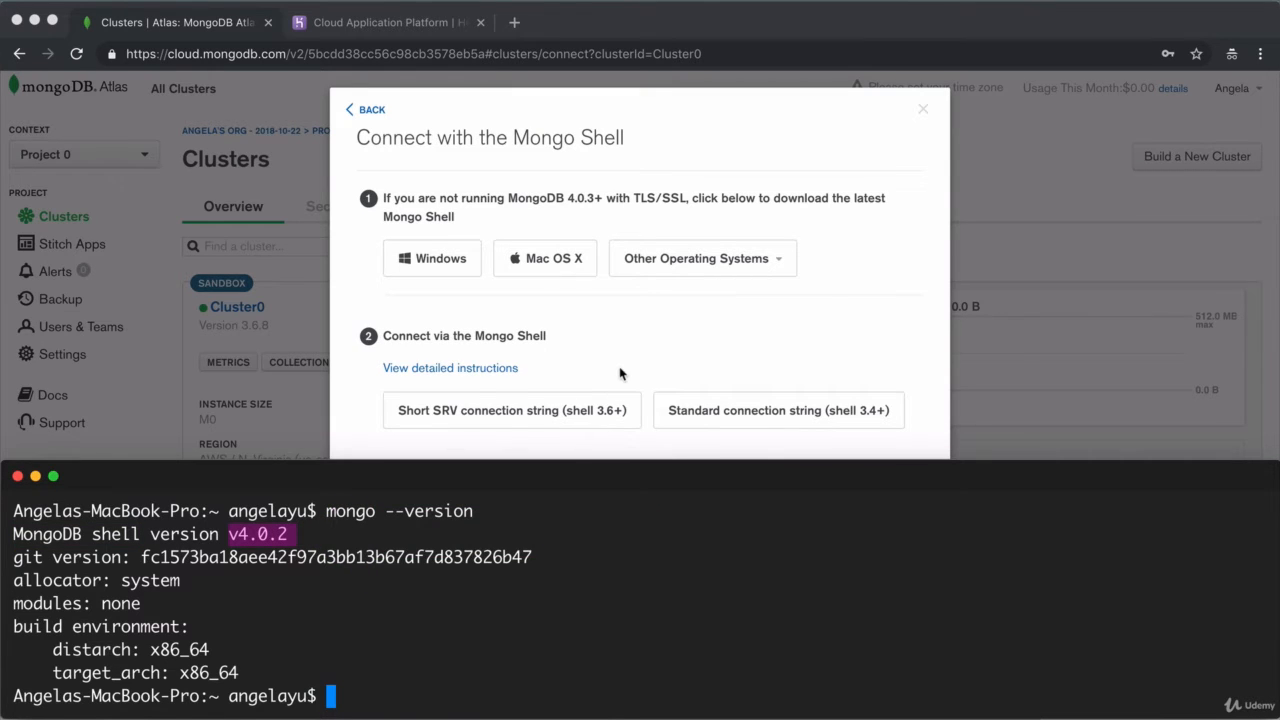
{"action": "left_click", "coordinate": [571, 405]}
{"action": "left_click", "coordinate": [575, 410]}
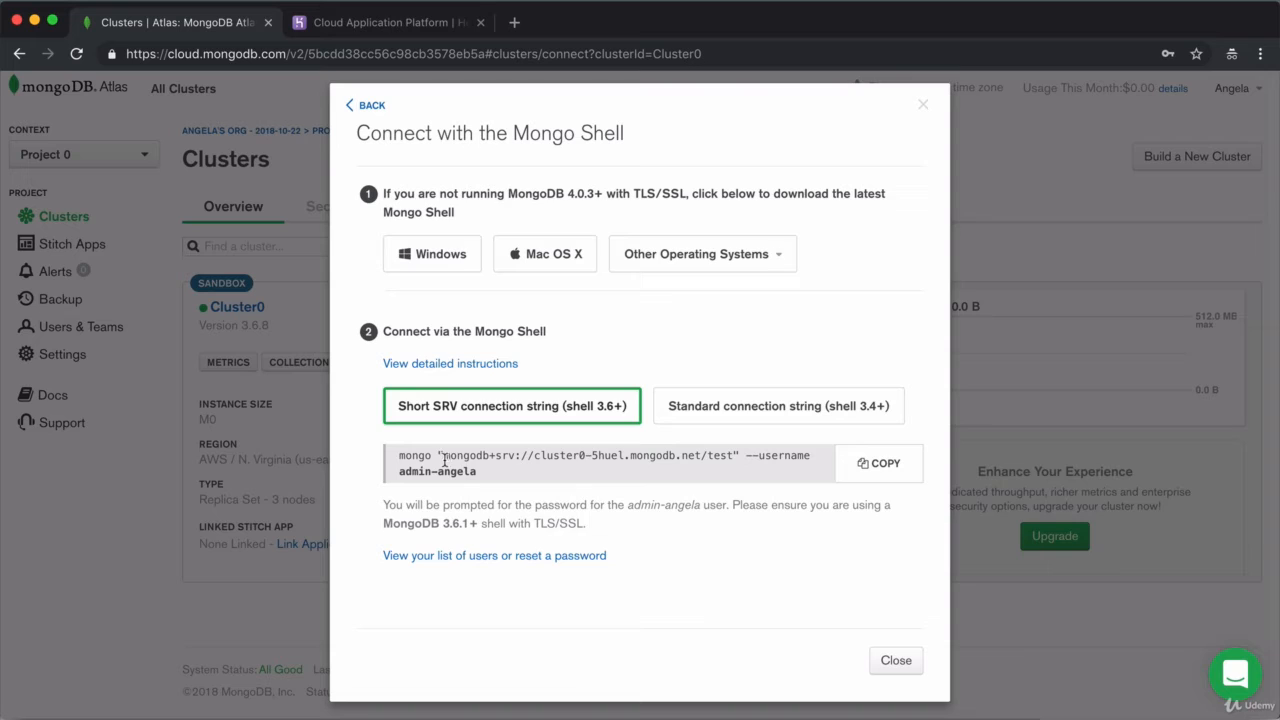
Step: Copy the short SRV mongo command and run it in Terminal to connect to Cluster0
{"action": "left_click_drag", "start_coordinate": [443, 455], "coordinate": [736, 454]}
{"action": "left_click", "coordinate": [200, 366]}
{"action": "left_click", "coordinate": [882, 470]}
{"action": "key", "text": "super+Tab"}
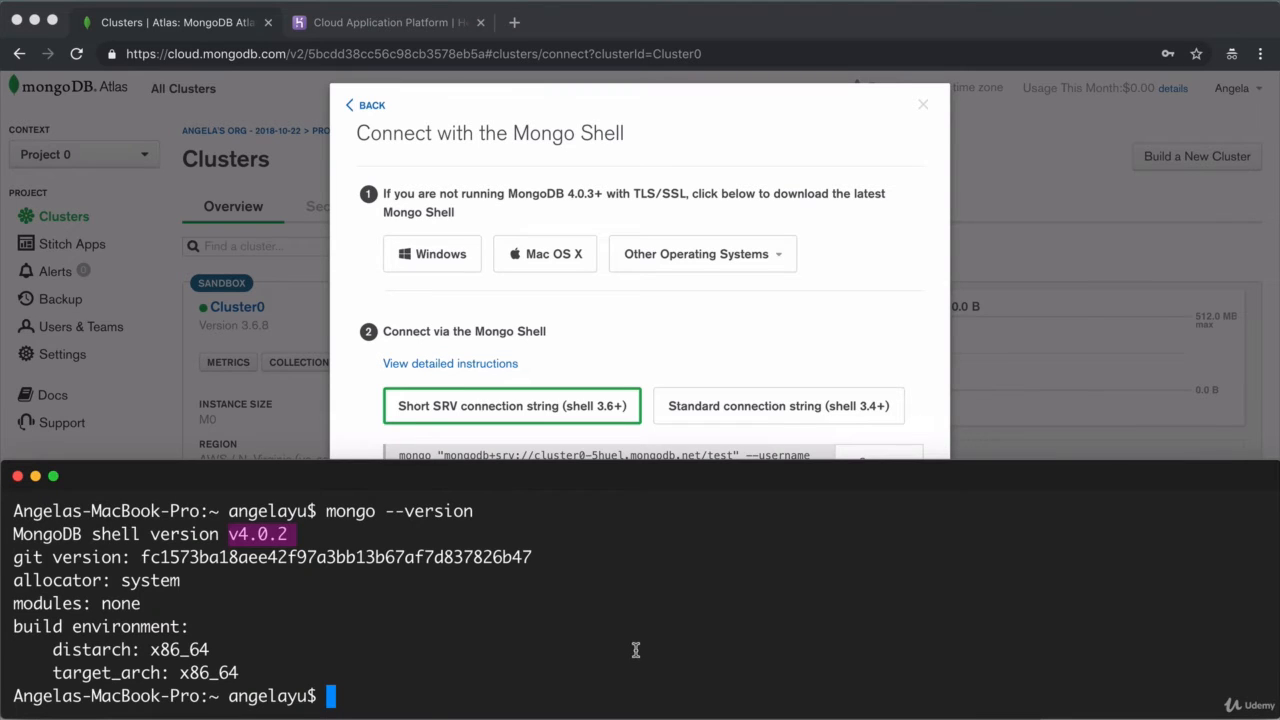
{"action": "key", "text": "super+v"}
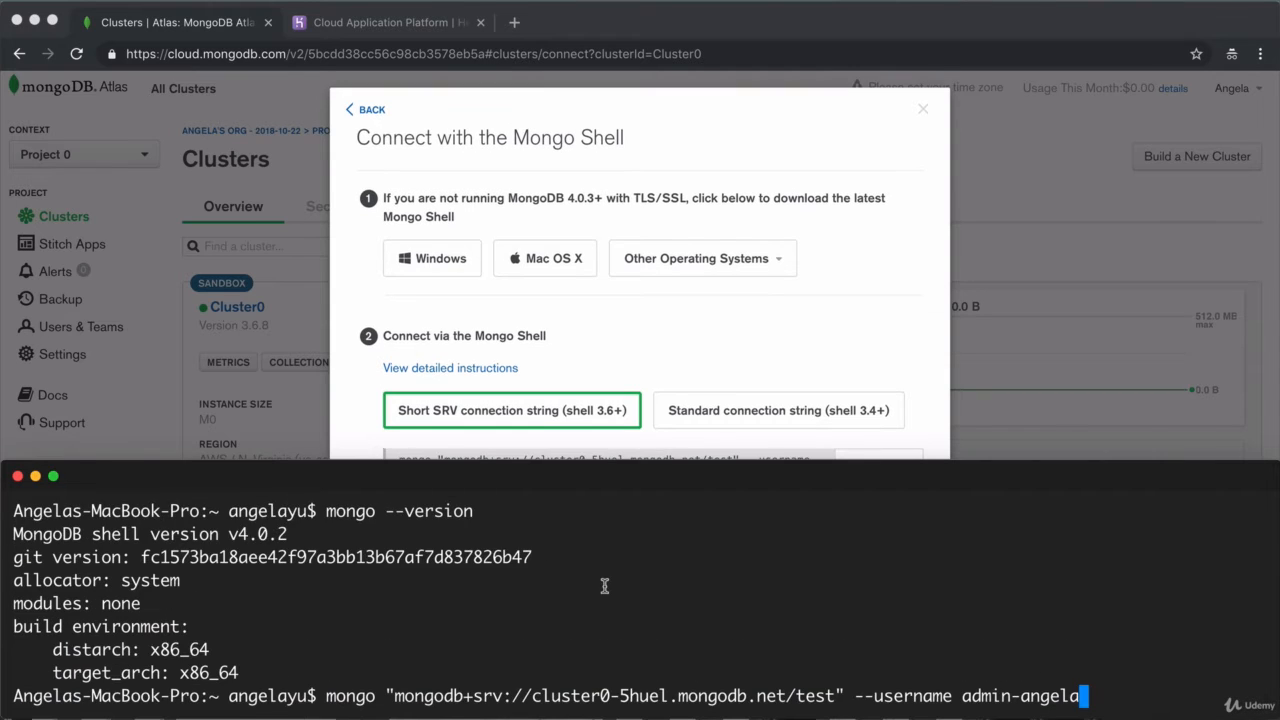
{"action": "key", "text": "Return"}
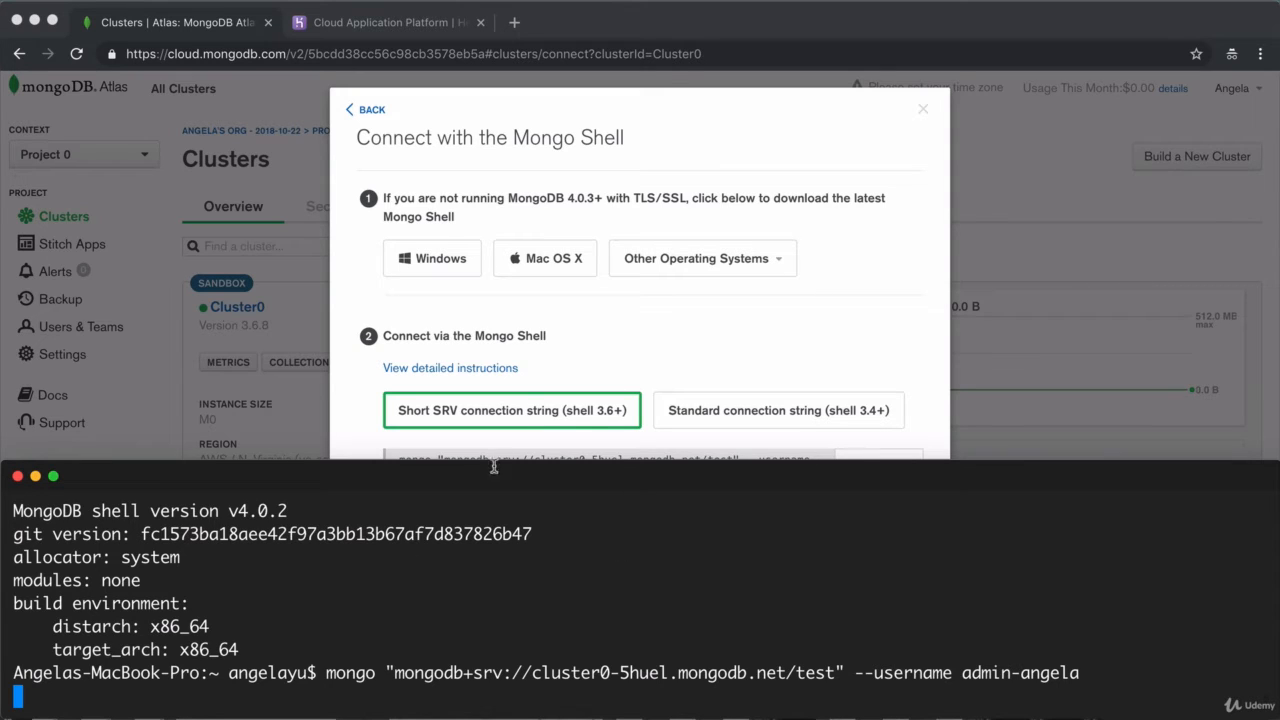
{"action": "left_click", "coordinate": [667, 336]}
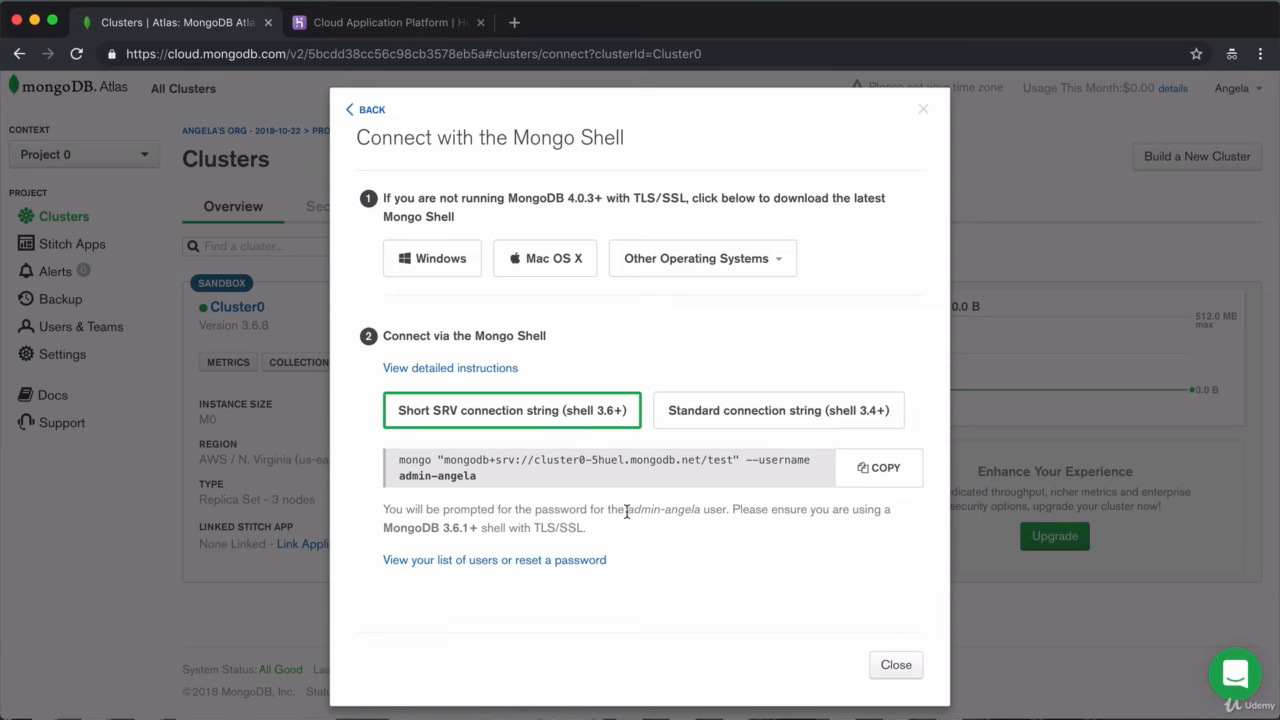
Step: Check the admin user's Edit Password option in MongoDB Users, then cancel without changes
{"action": "left_click_drag", "start_coordinate": [626, 511], "coordinate": [697, 512]}
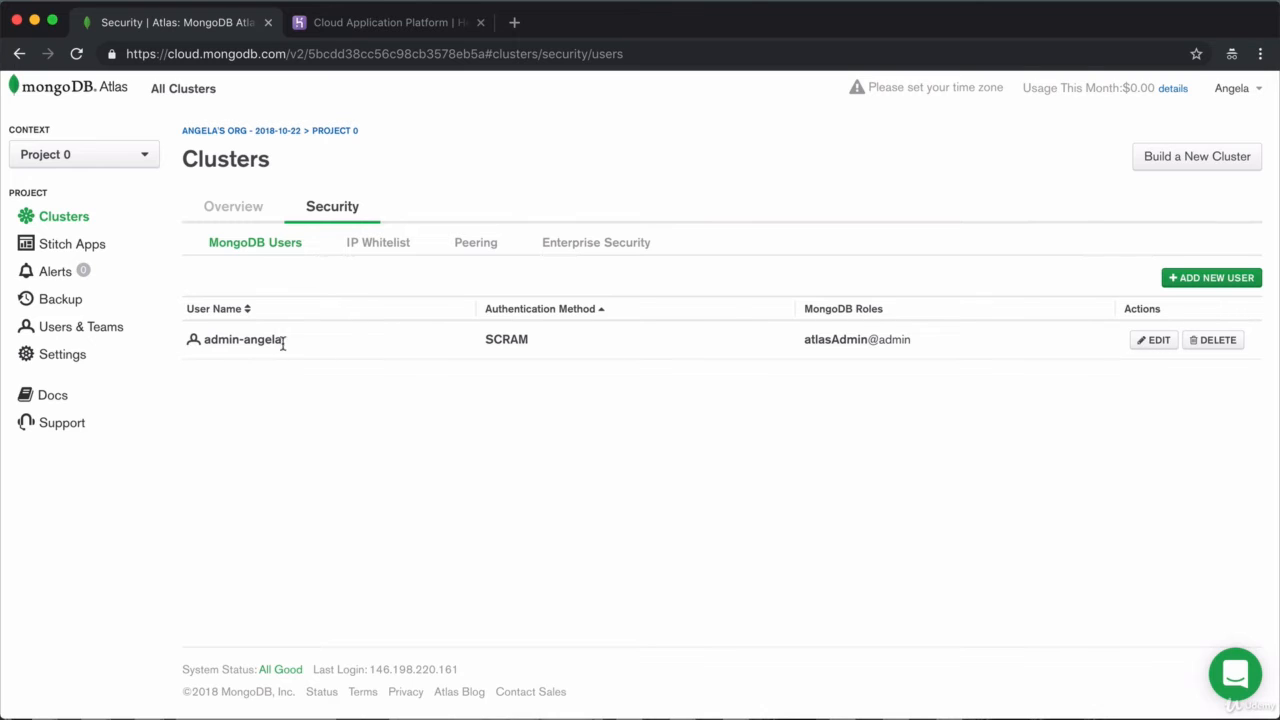
{"action": "left_click", "coordinate": [1150, 343]}
{"action": "left_click", "coordinate": [935, 243]}
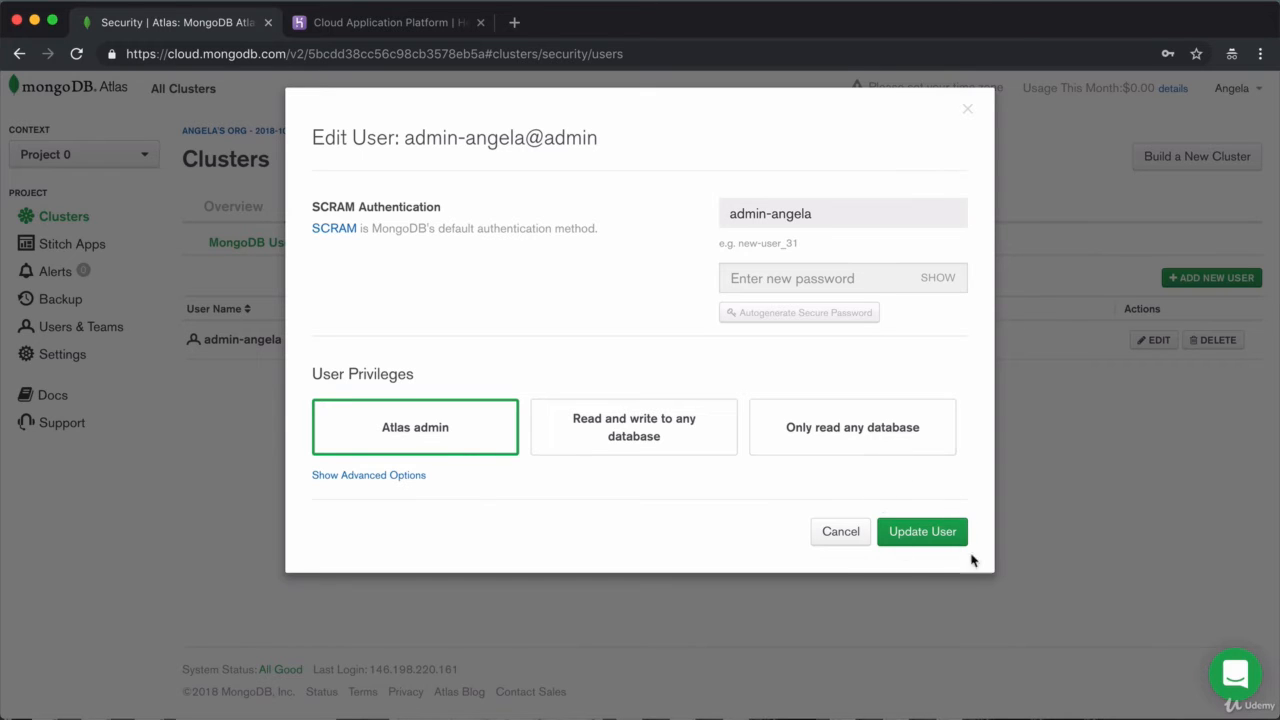
{"action": "left_click", "coordinate": [845, 538]}
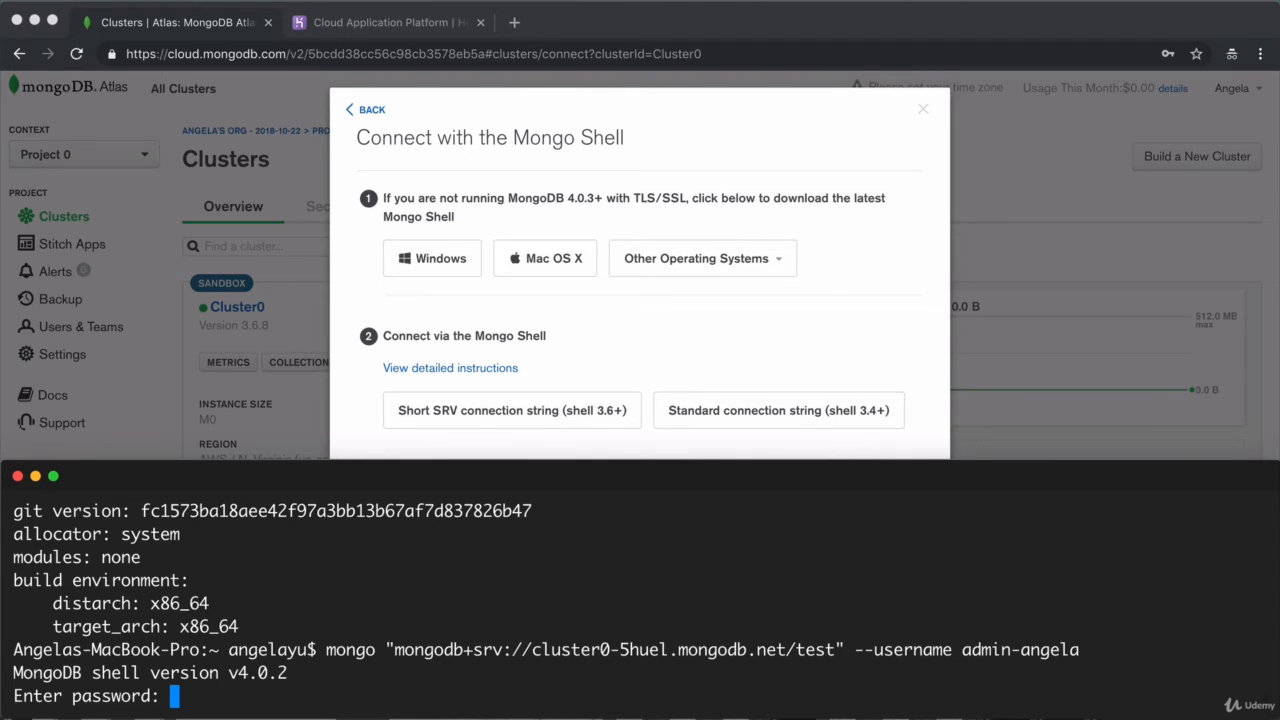
Step: Submit the password to connect the mongo shell to Cluster0's primary and review the version warning
{"action": "key", "text": "Return"}
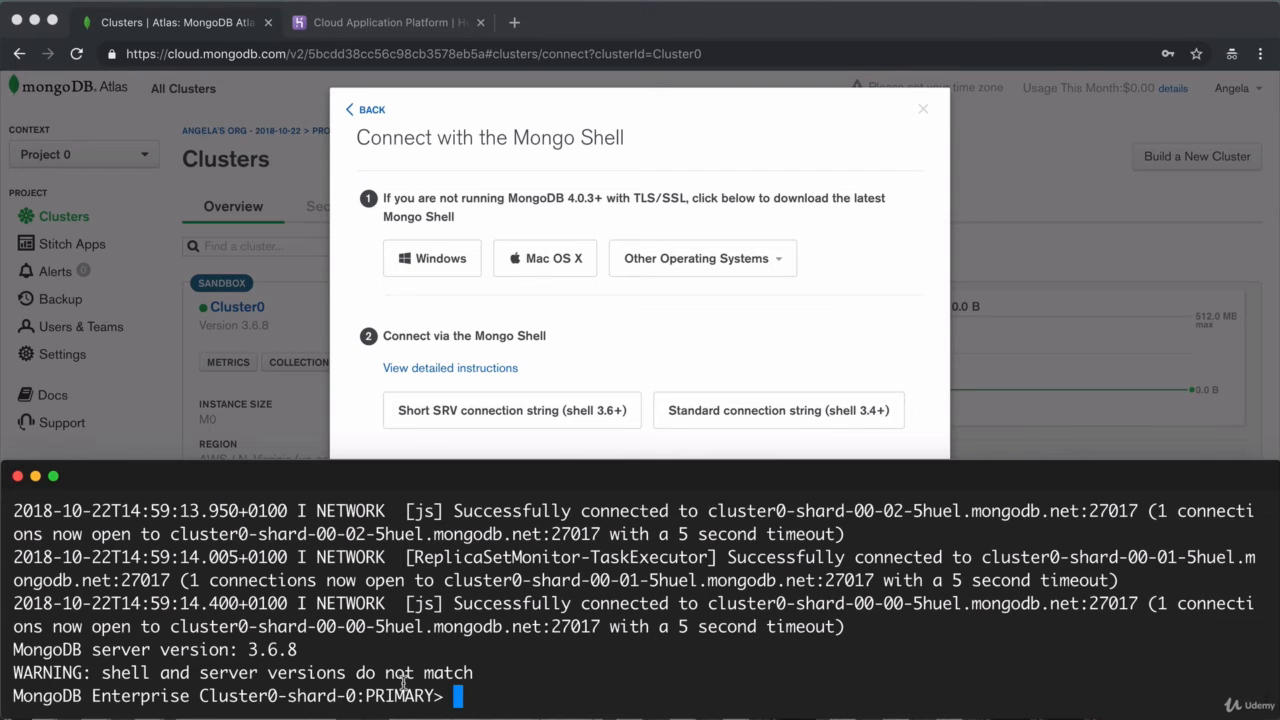
{"action": "left_click_drag", "start_coordinate": [17, 673], "coordinate": [198, 680]}
{"action": "left_click_drag", "start_coordinate": [312, 683], "coordinate": [514, 677]}
{"action": "scroll", "coordinate": [503, 680], "scroll_direction": "up", "scroll_amount": 10}
{"action": "scroll", "coordinate": [503, 680], "scroll_direction": "down", "scroll_amount": 4}
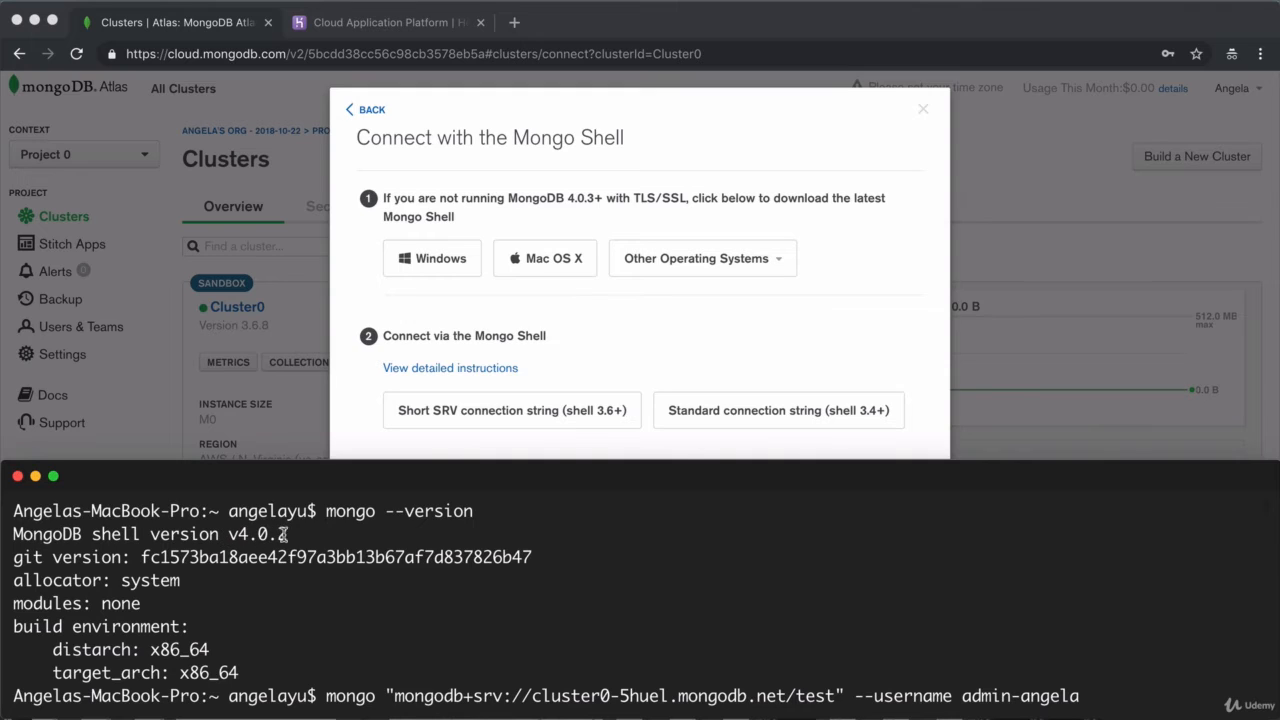
Step: Glance back at the Atlas connection dialog, then return to Terminal and open a second shell tab
{"action": "key", "text": "super+Tab"}
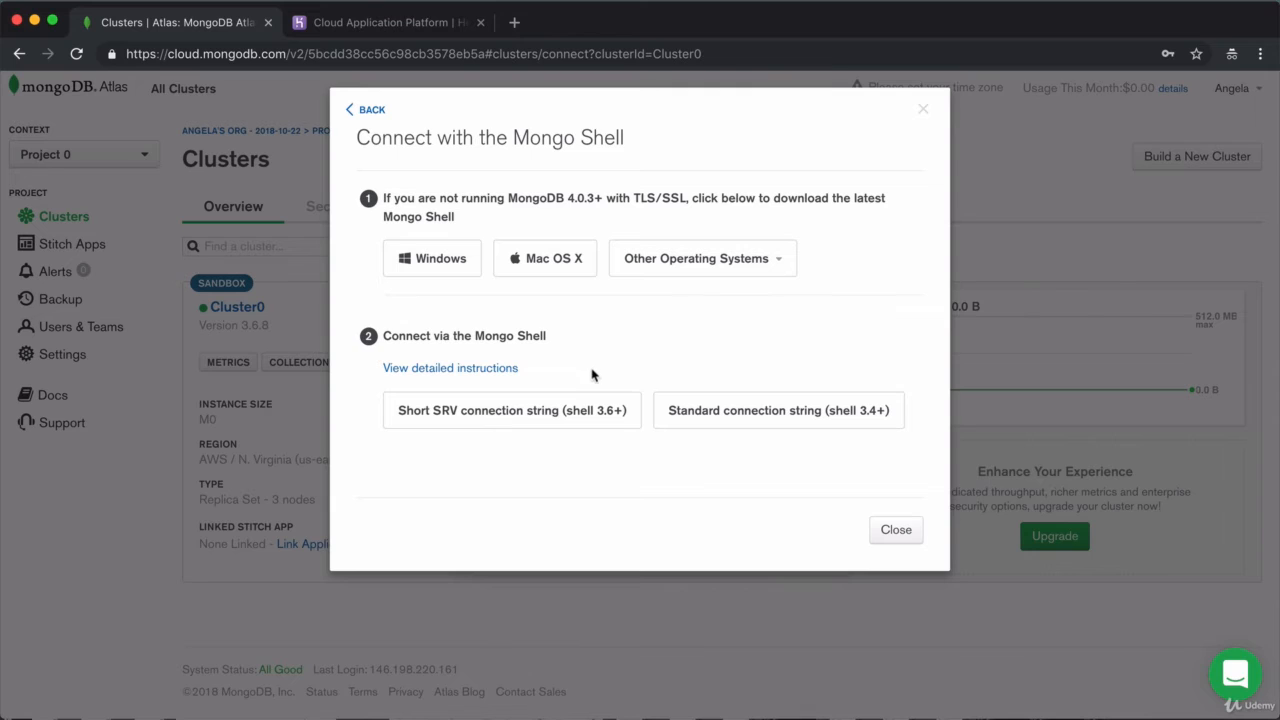
{"action": "key", "text": "super+Tab"}
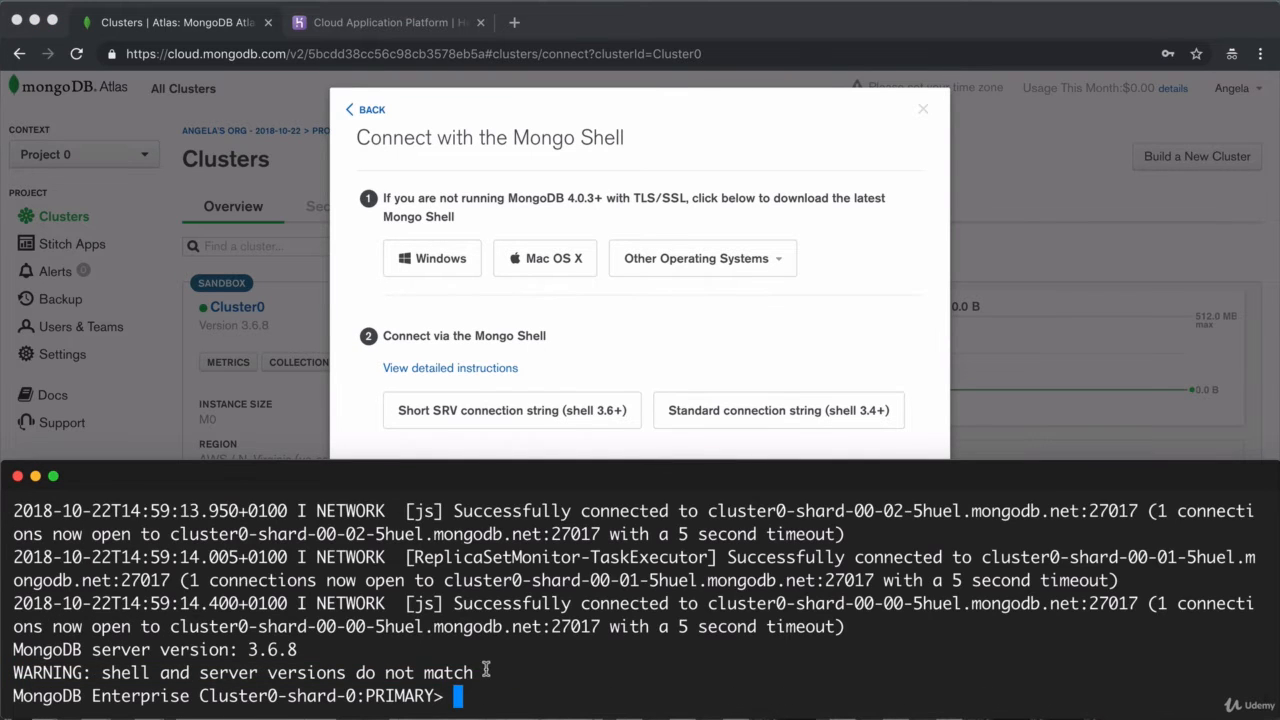
{"action": "left_click_drag", "start_coordinate": [488, 672], "coordinate": [3, 672]}
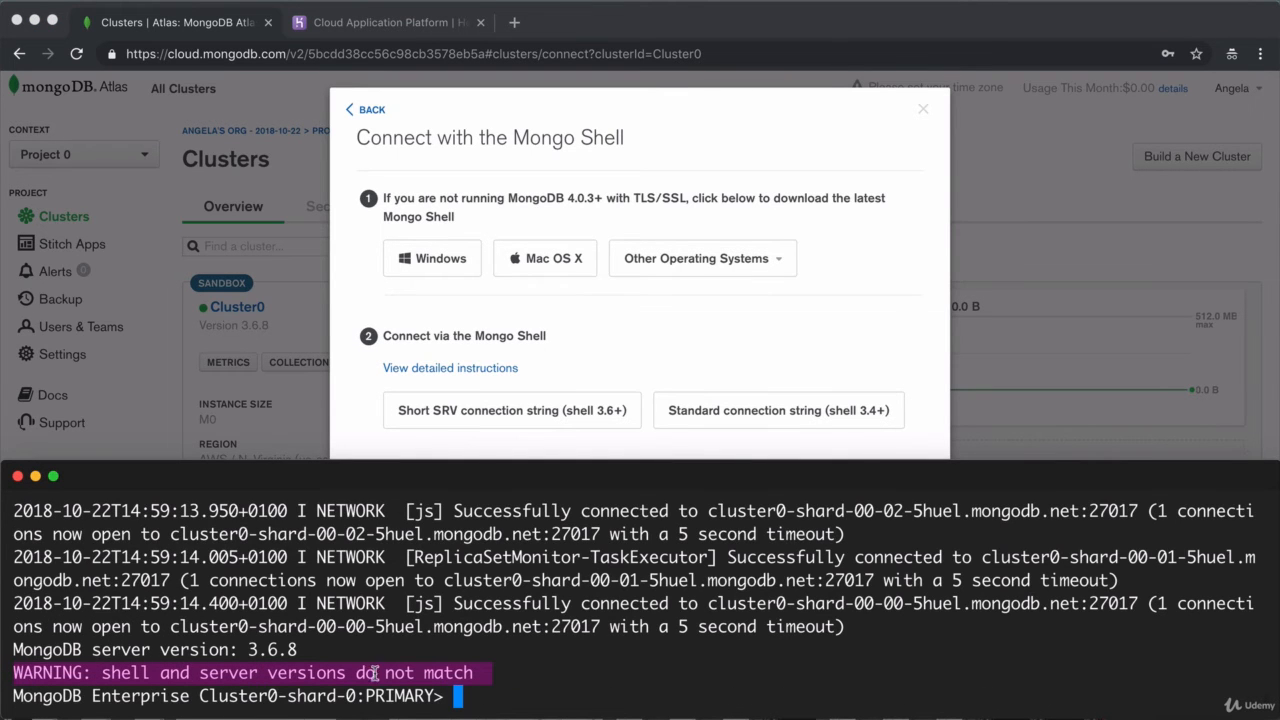
{"action": "left_click", "coordinate": [484, 688]}
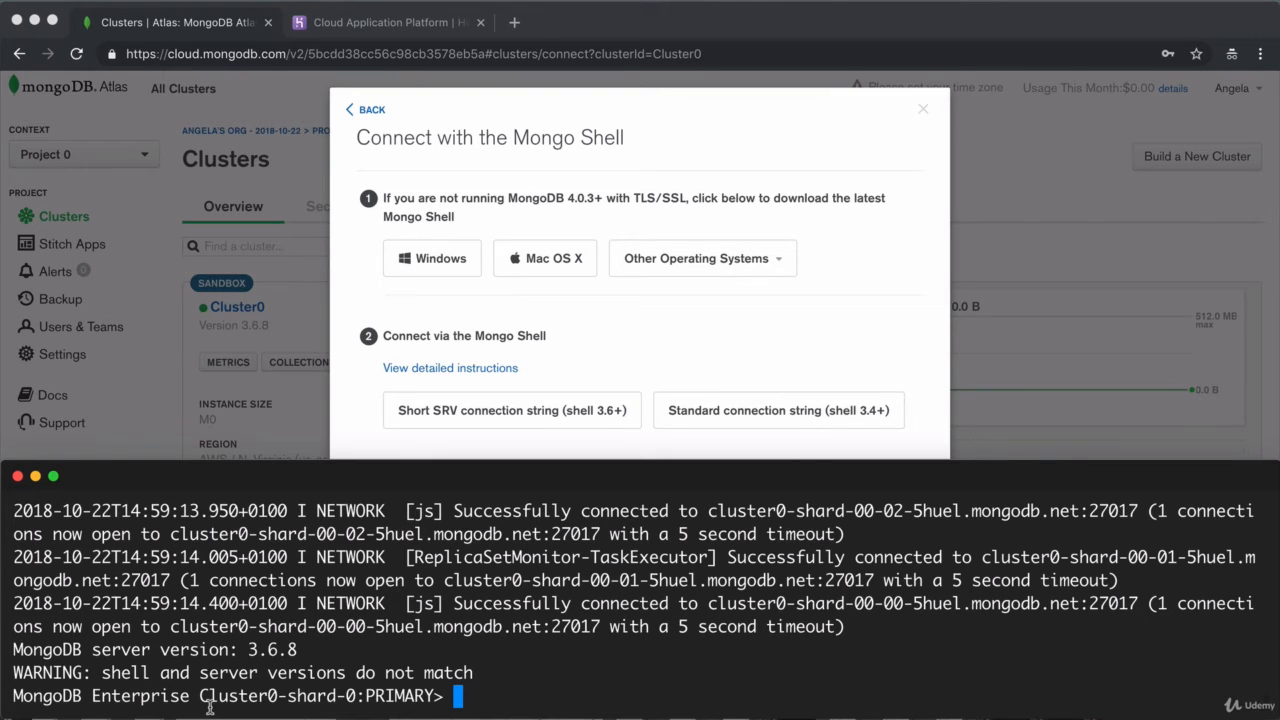
{"action": "key", "text": "super+t"}
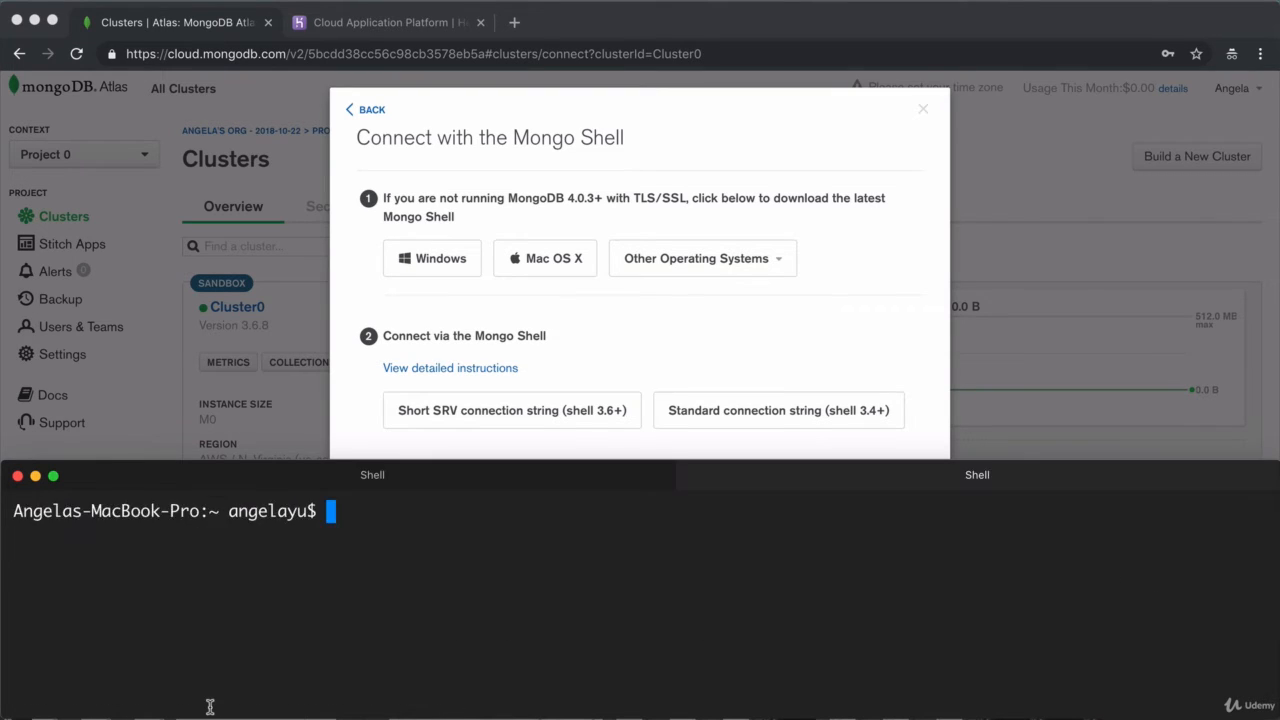
Step: Discard the stray mongod text, close the extra tab, and run show dbs to list admin and local
{"action": "type", "text": "mongod"}
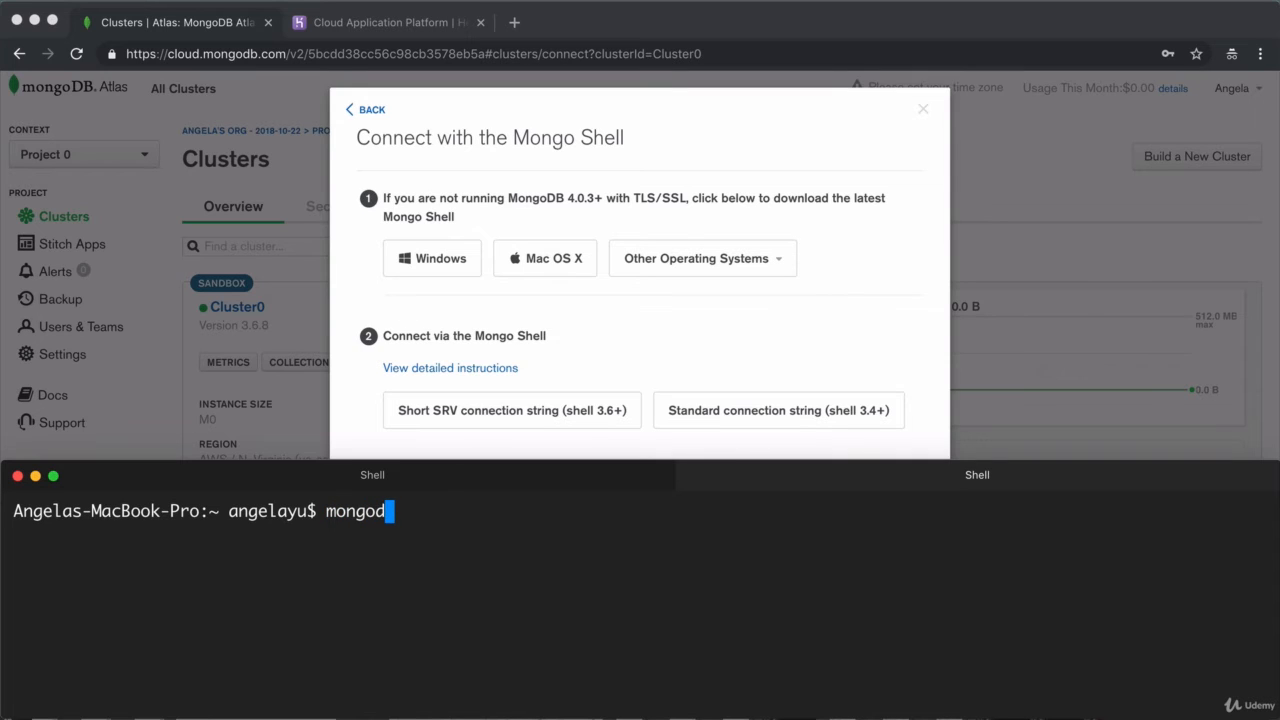
{"action": "key", "text": "BackSpace"}
{"action": "key", "text": "BackSpace"}
{"action": "key", "text": "BackSpace"}
{"action": "key", "text": "BackSpace"}
{"action": "key", "text": "BackSpace"}
{"action": "key", "text": "BackSpace"}
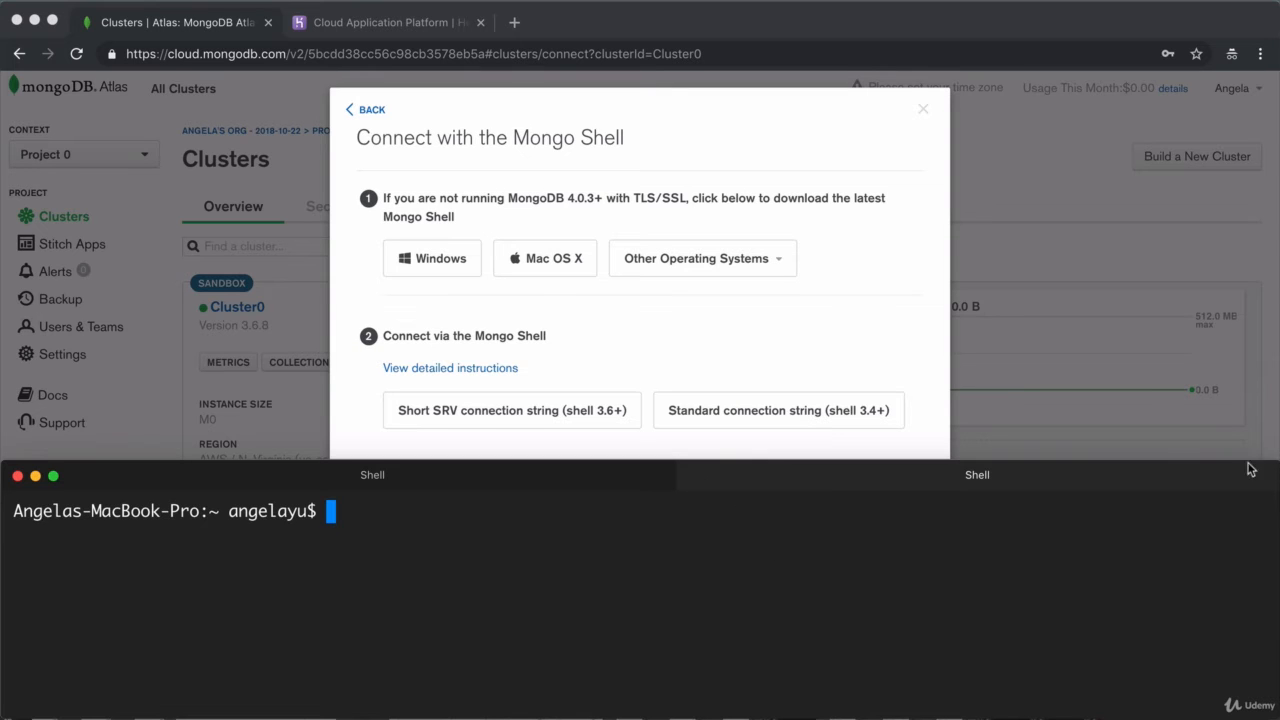
{"action": "key", "text": "super+w"}
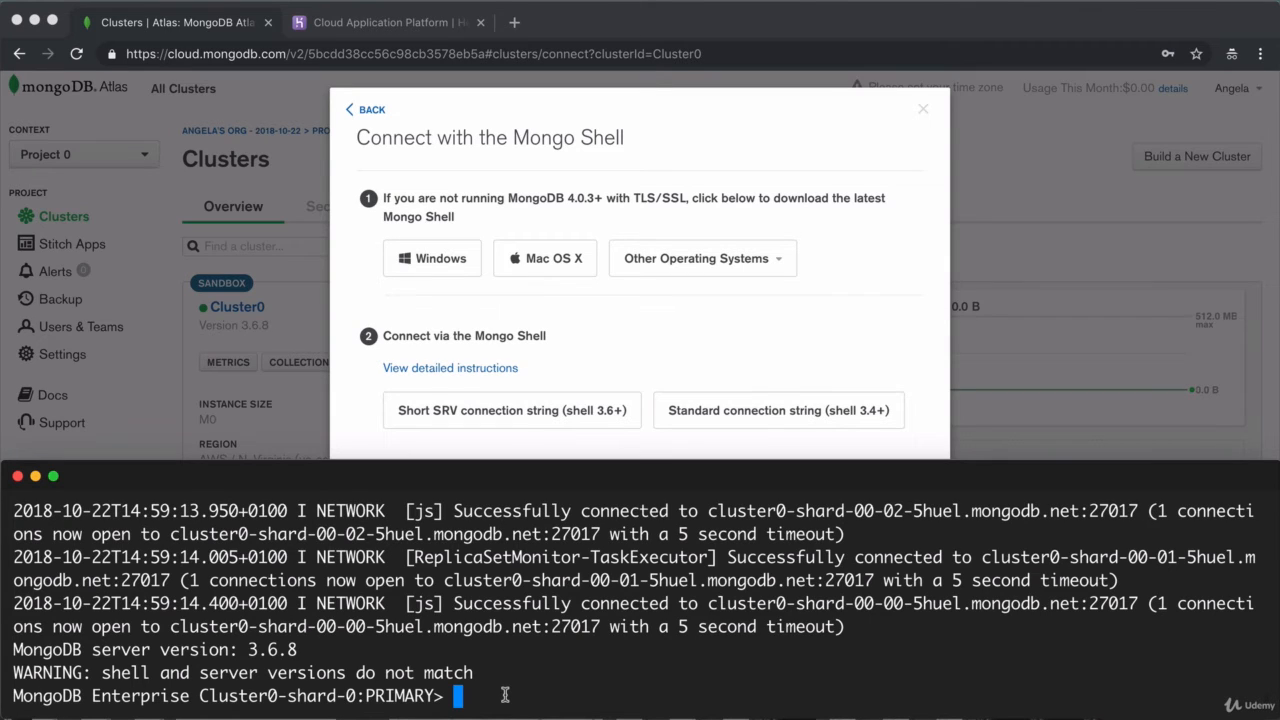
{"action": "type", "text": "show dbs"}
{"action": "key", "text": "Return"}
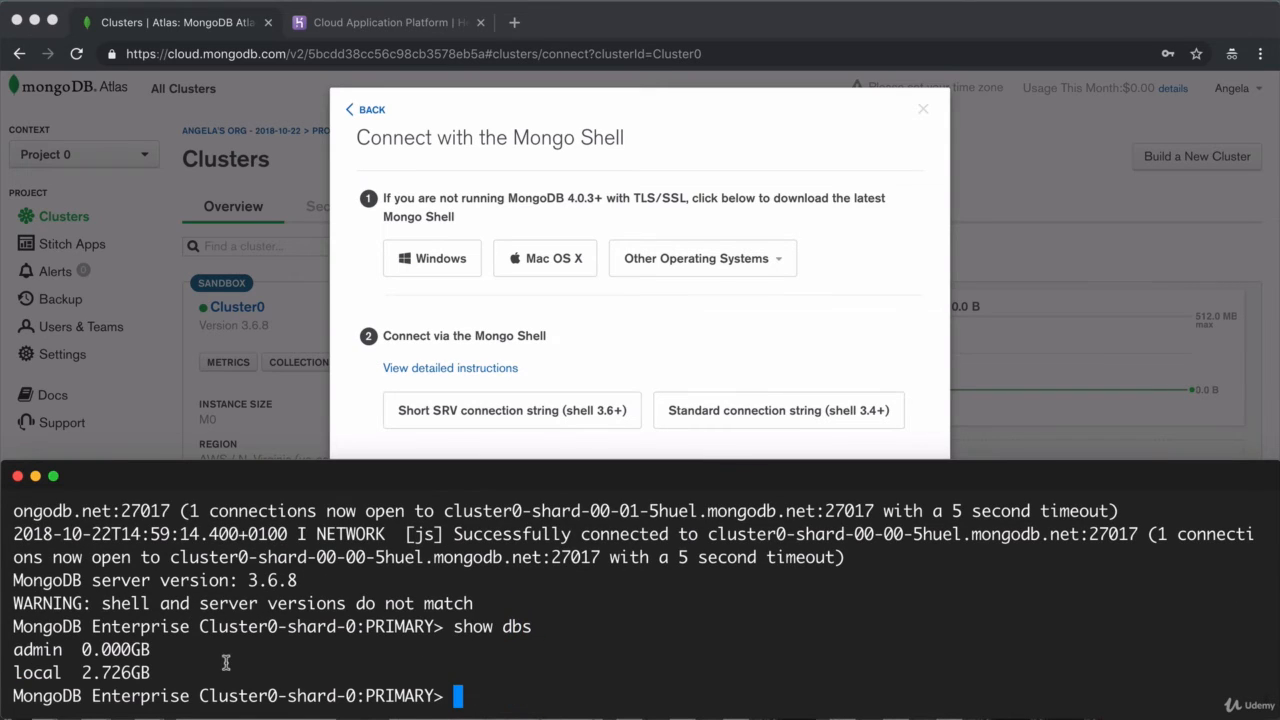
Step: Close the Atlas Connect dialog and open Cluster0's Collections view
{"action": "left_click", "coordinate": [363, 111]}
{"action": "left_click", "coordinate": [363, 111]}
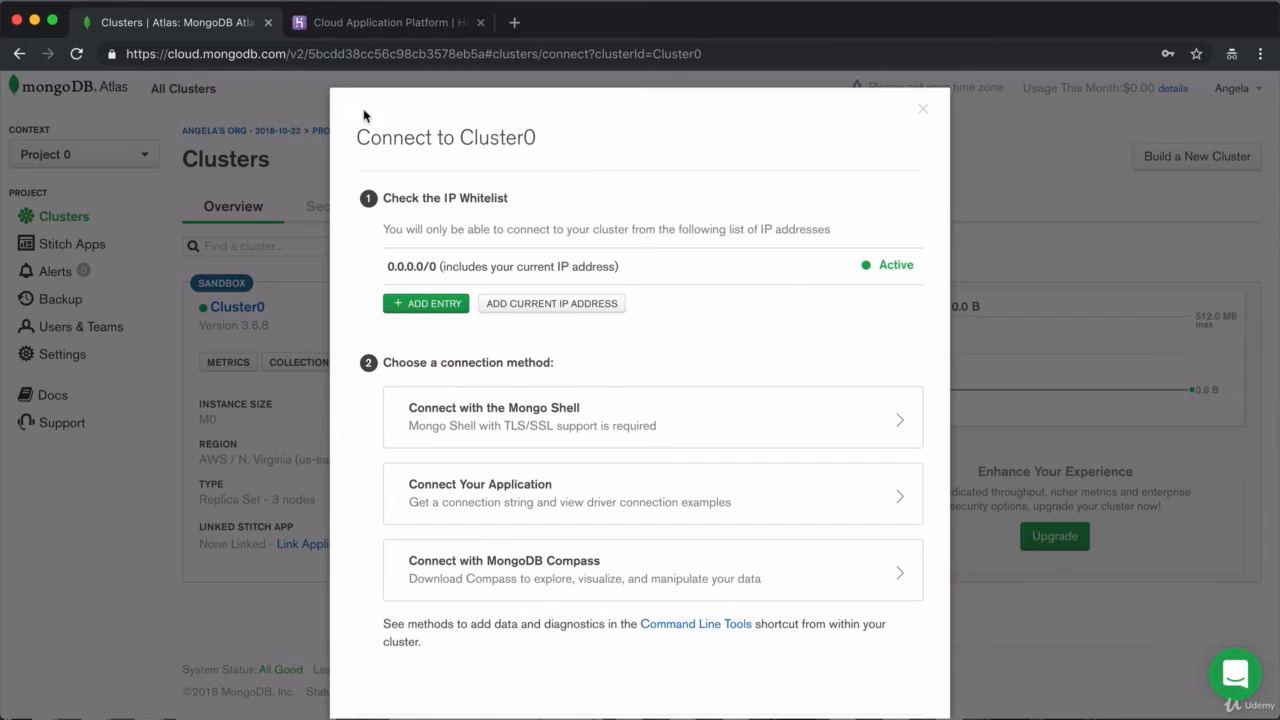
{"action": "left_click", "coordinate": [924, 110]}
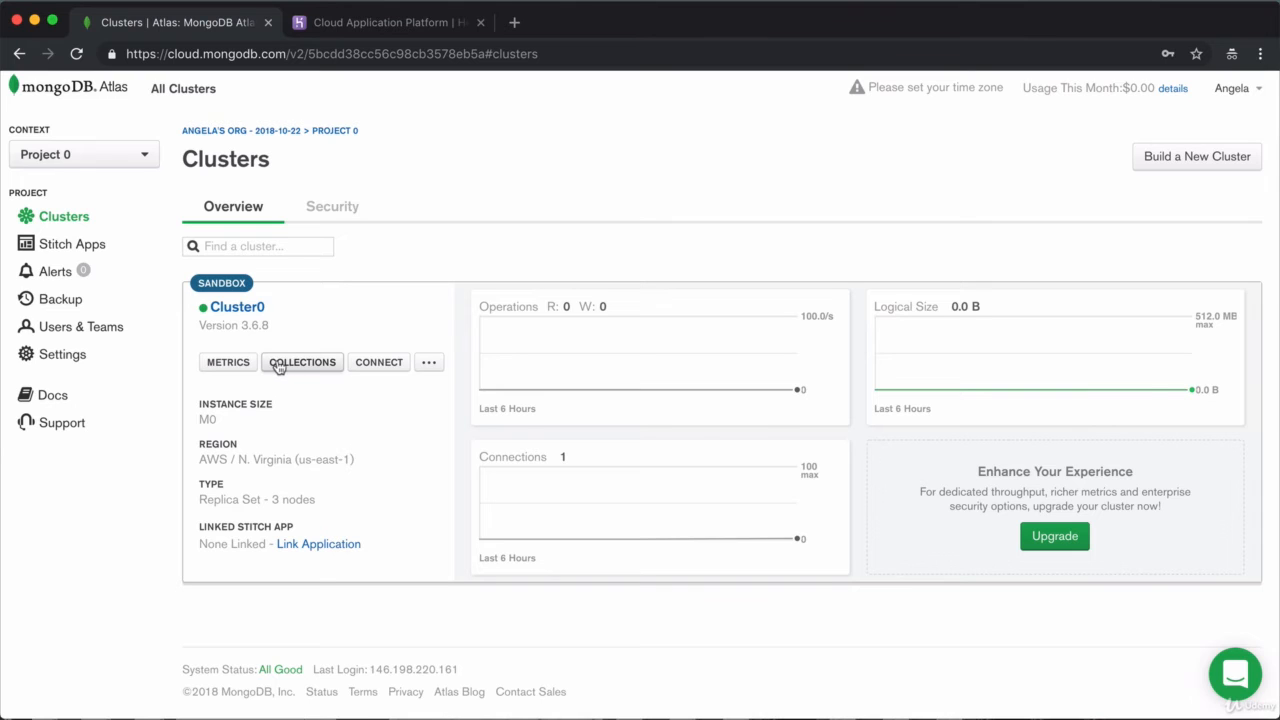
{"action": "left_click", "coordinate": [278, 364]}
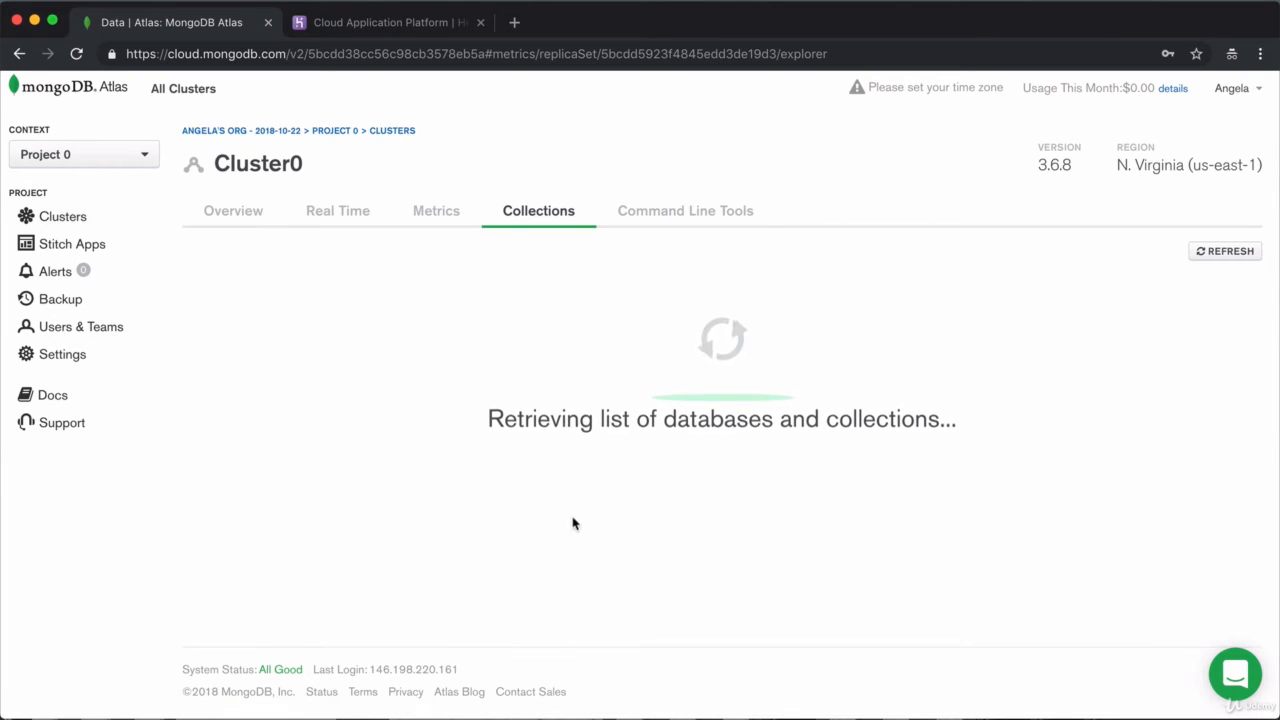
Step: Create a database named test with a collection named test
{"action": "left_click", "coordinate": [726, 506]}
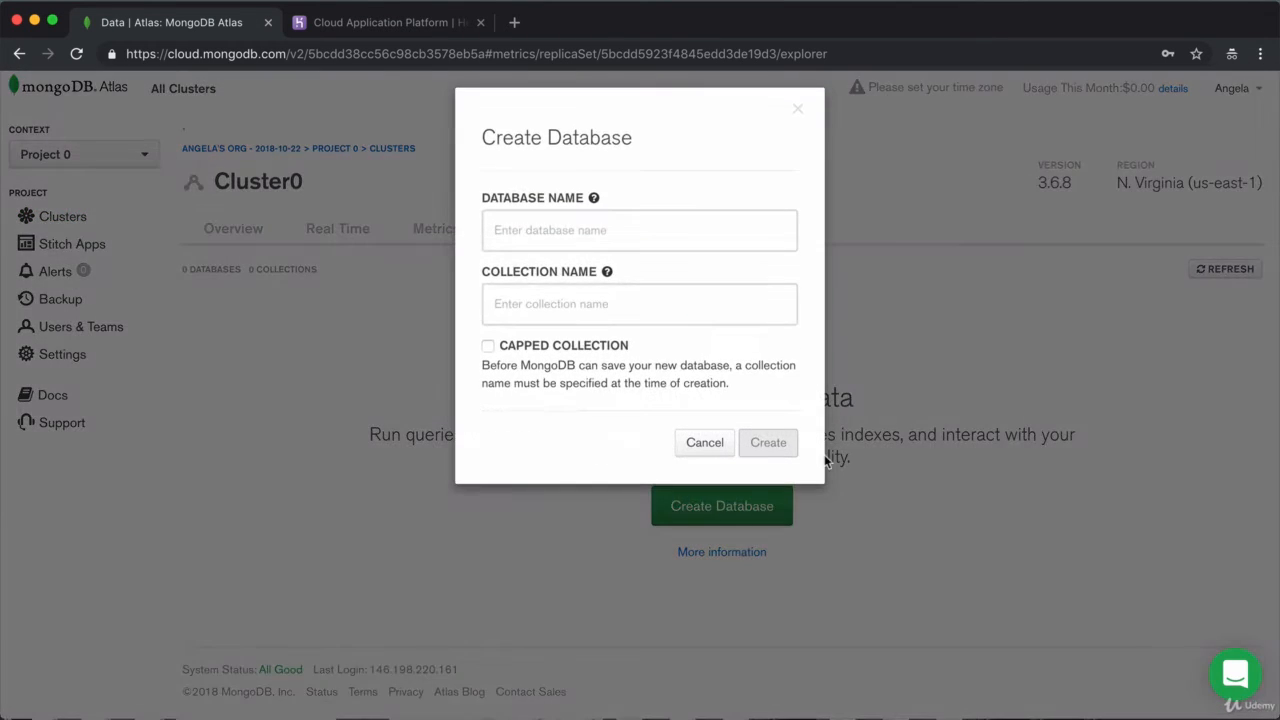
{"action": "left_click", "coordinate": [530, 238]}
{"action": "type", "text": "teste"}
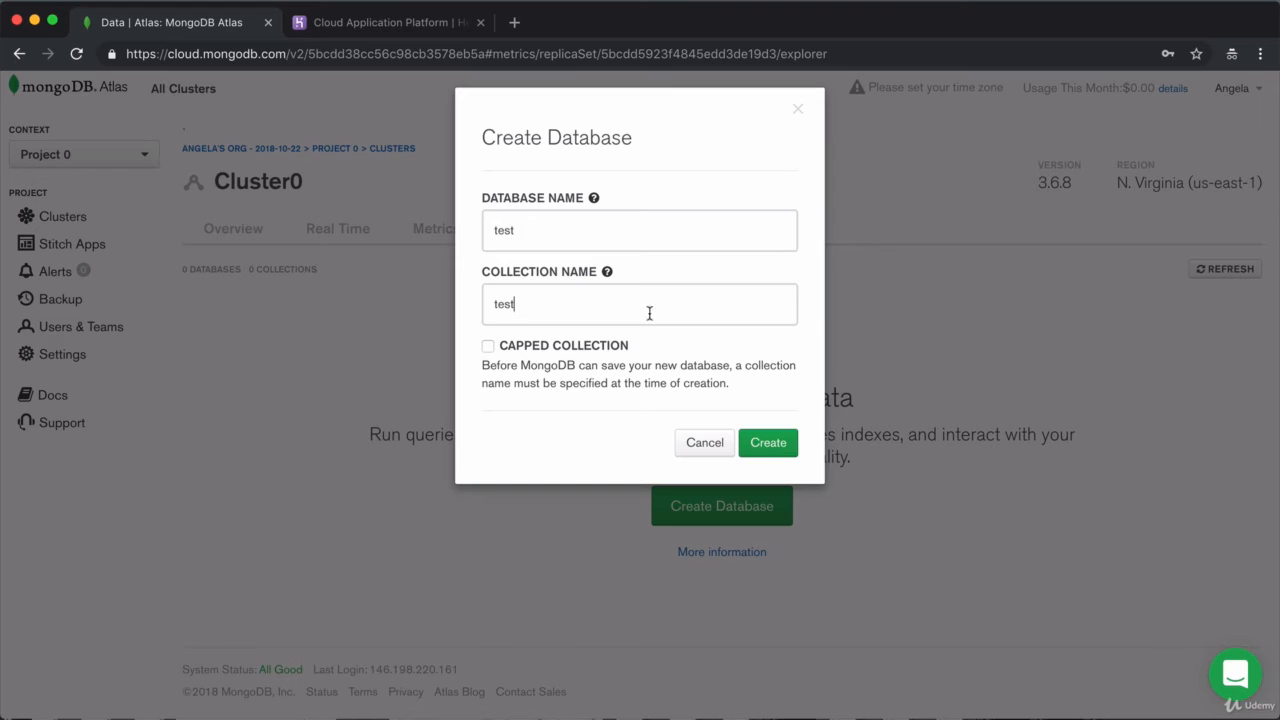
{"action": "left_click", "coordinate": [768, 442]}
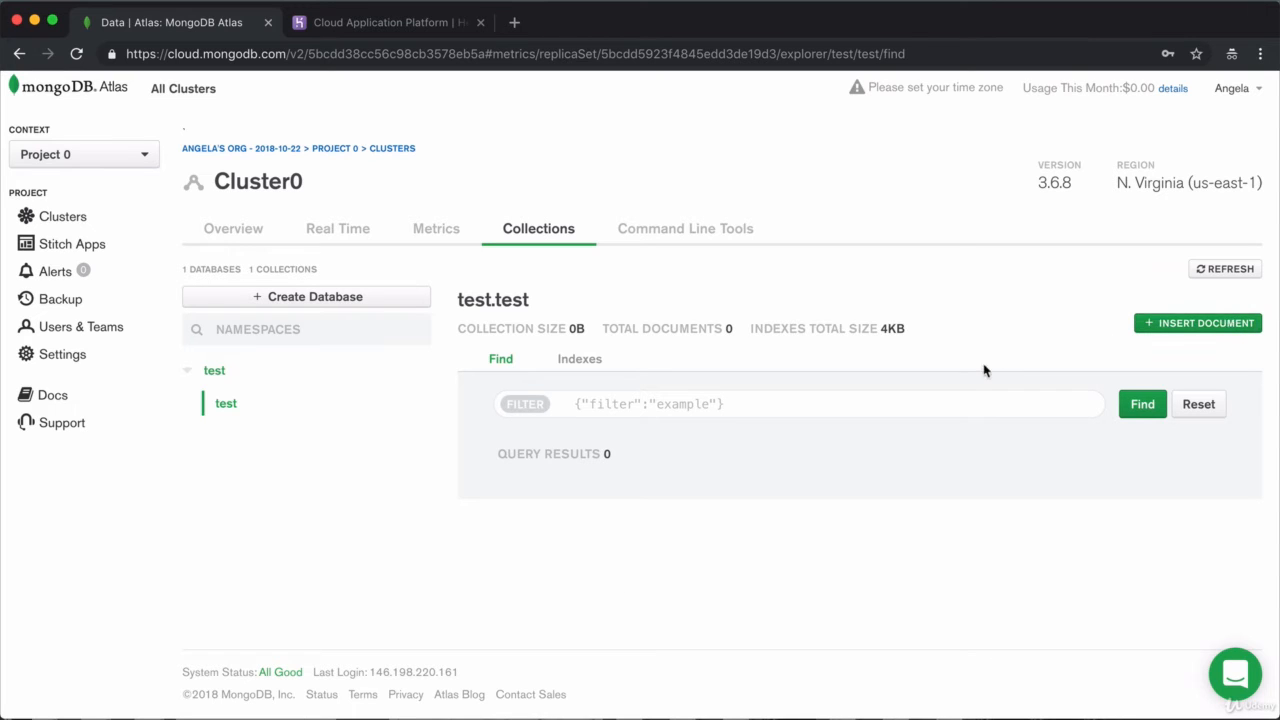
Step: Insert a document into test.test with field newData set to "Welcome to your database!"
{"action": "left_click", "coordinate": [1192, 325]}
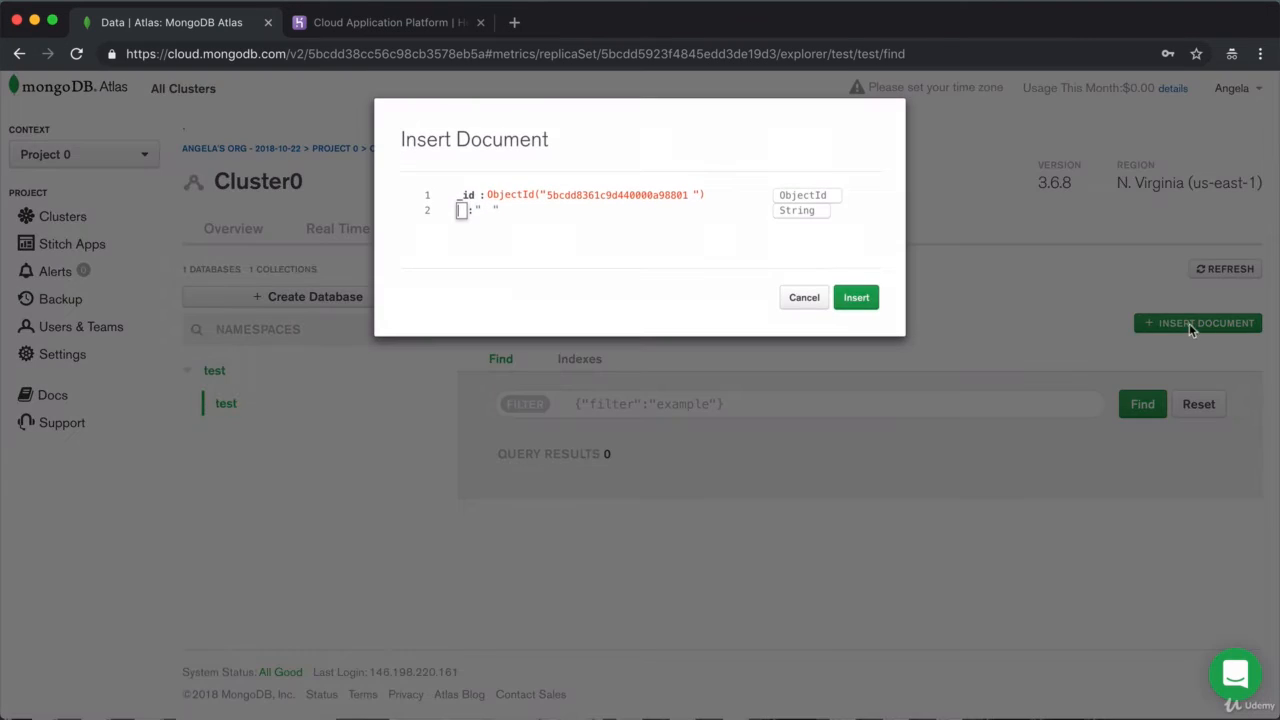
{"action": "type", "text": "newData"}
{"action": "key", "text": "Tab"}
{"action": "type", "text": "Welcome to"}
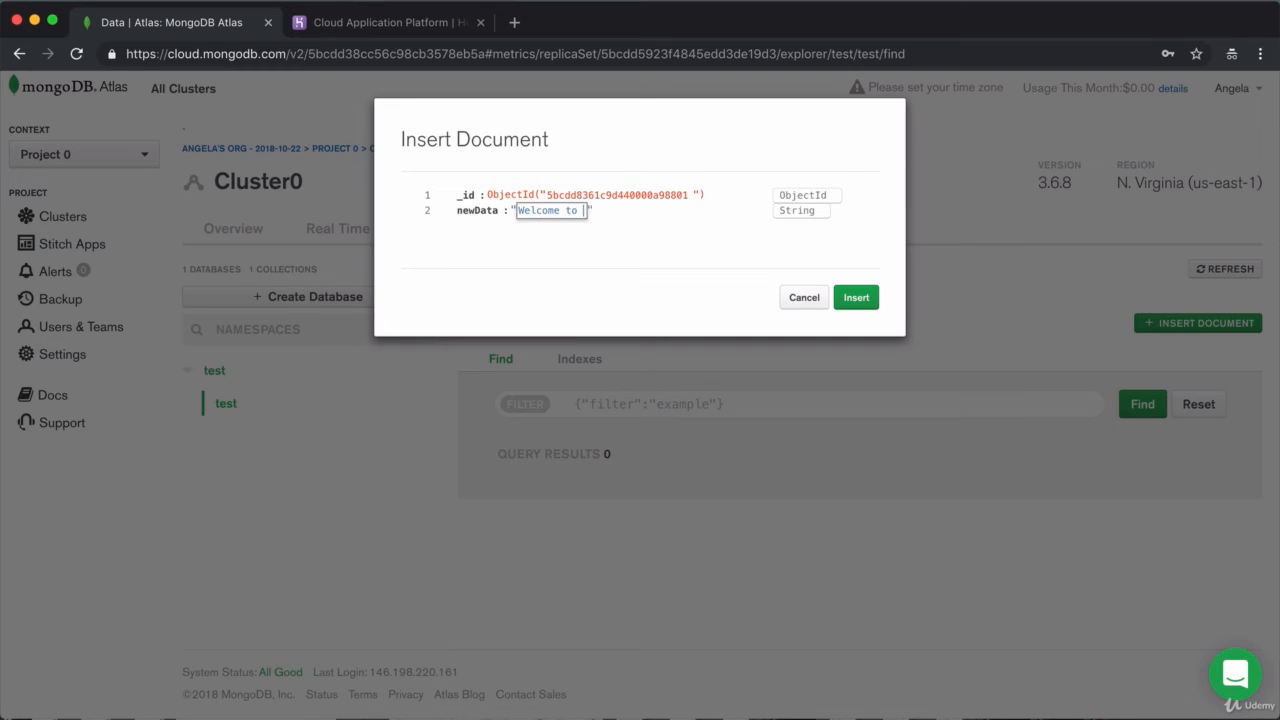
{"action": "type", "text": " your database!"}
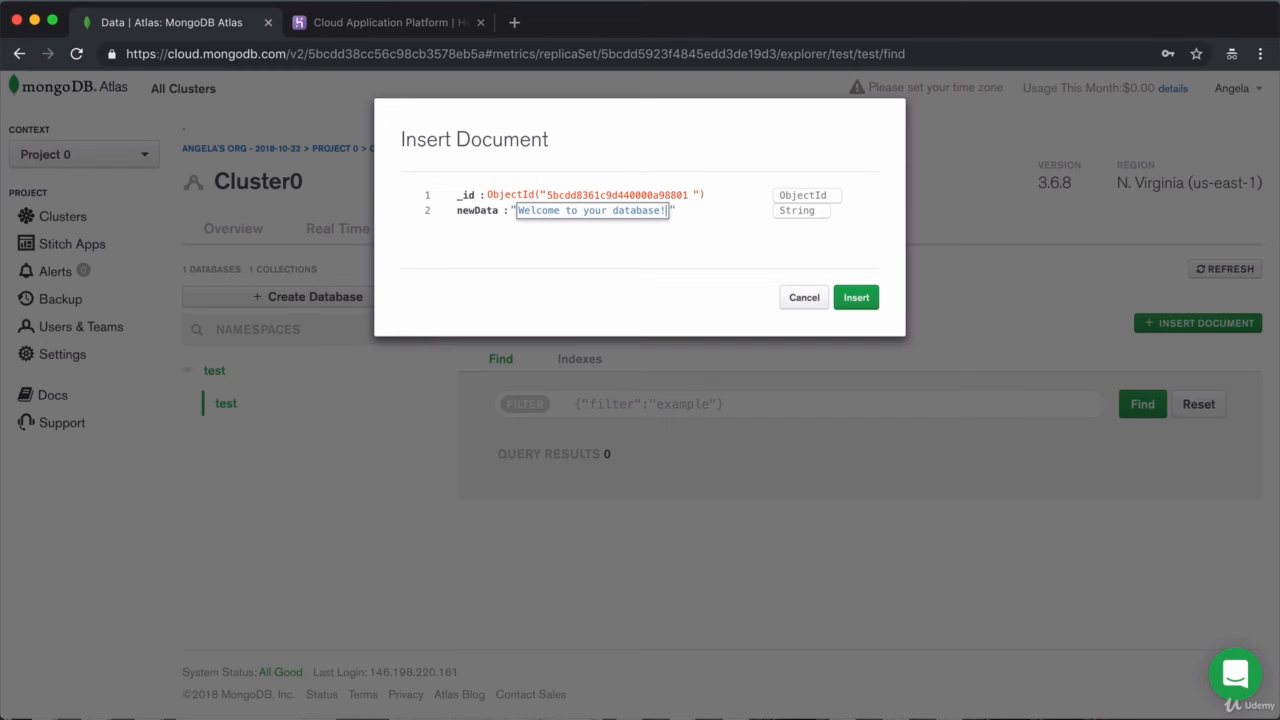
{"action": "left_click", "coordinate": [853, 299]}
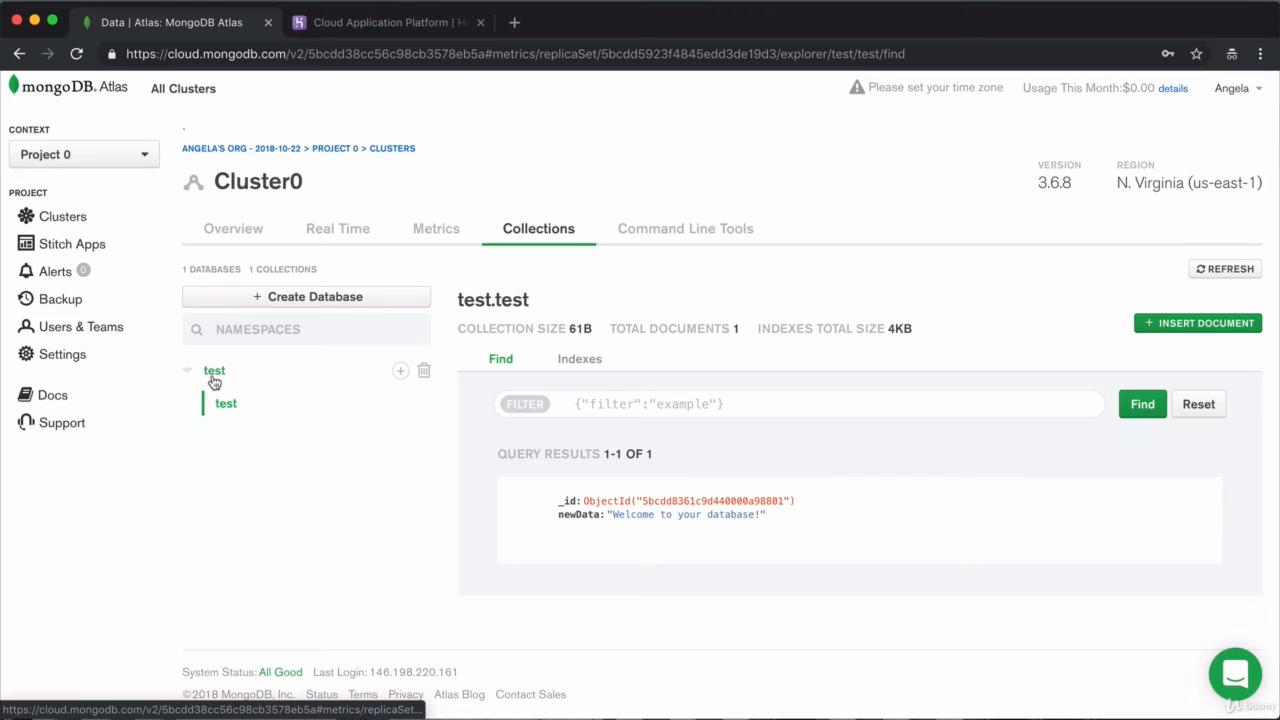
Step: In the Atlas-connected mongo shell, run show dbs again and switch to the test database
{"action": "key", "text": "super+Tab"}
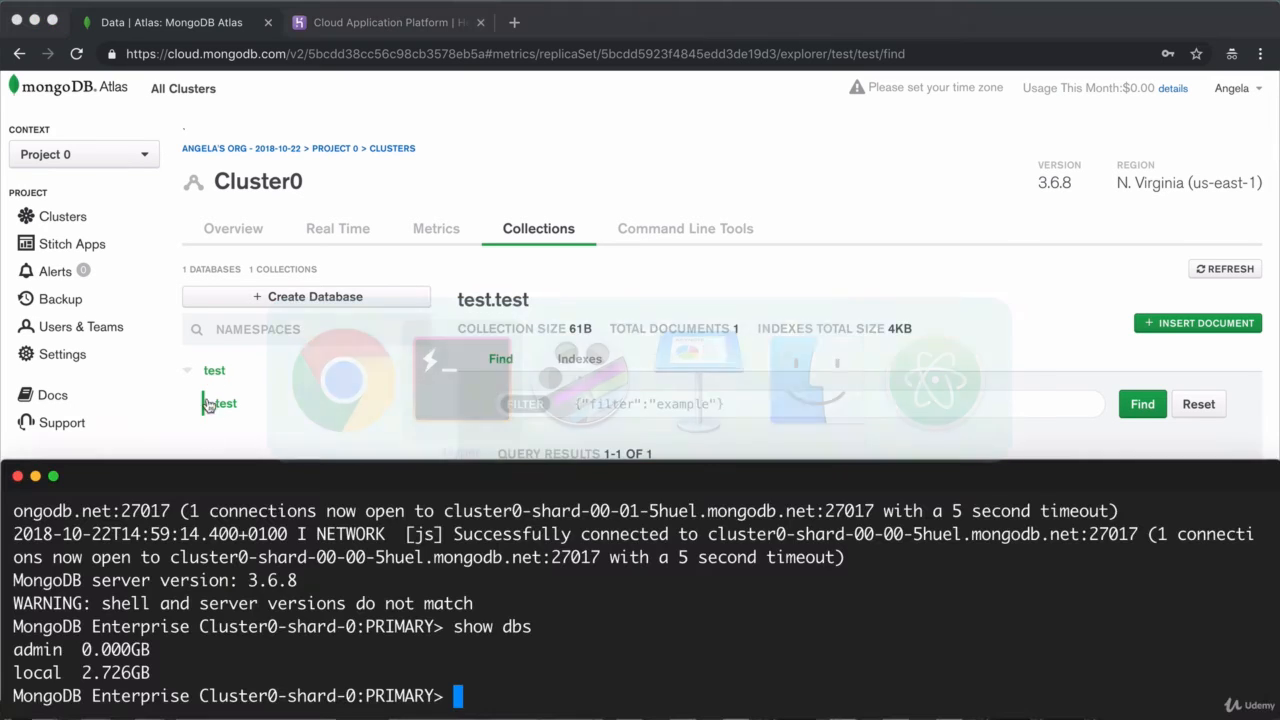
{"action": "left_click_drag", "start_coordinate": [650, 473], "coordinate": [648, 378]}
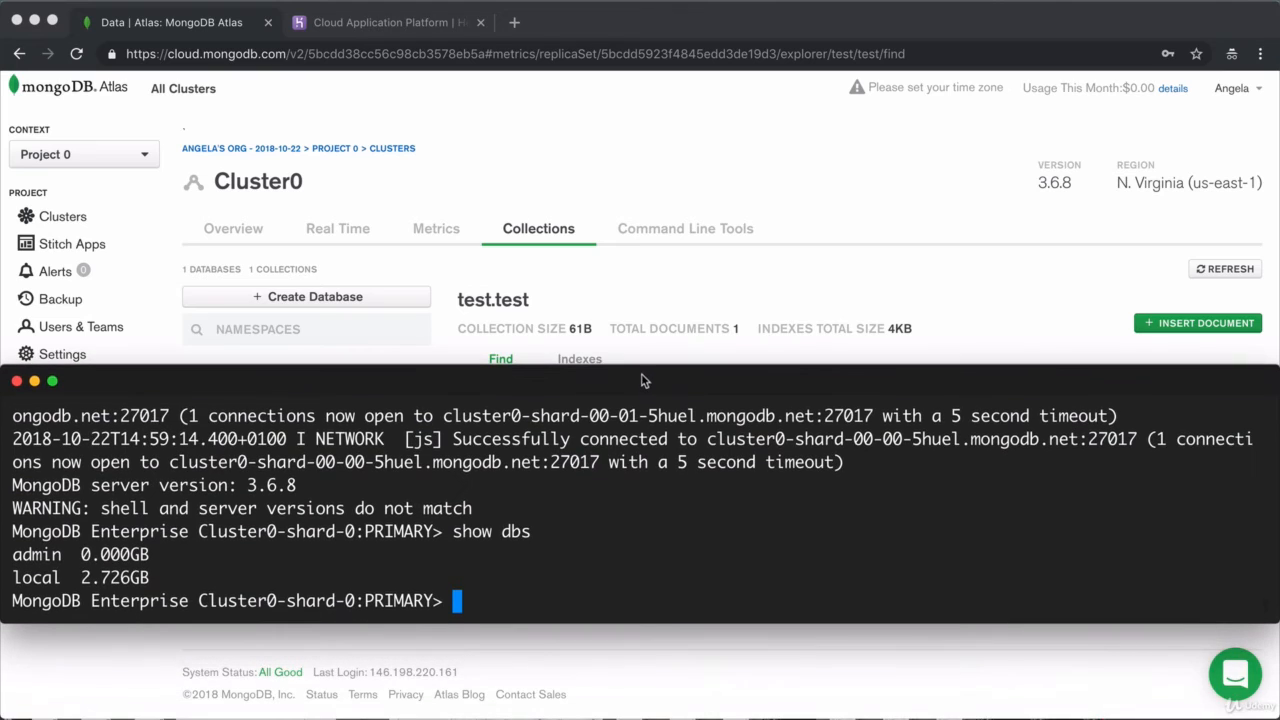
{"action": "type", "text": "show d"}
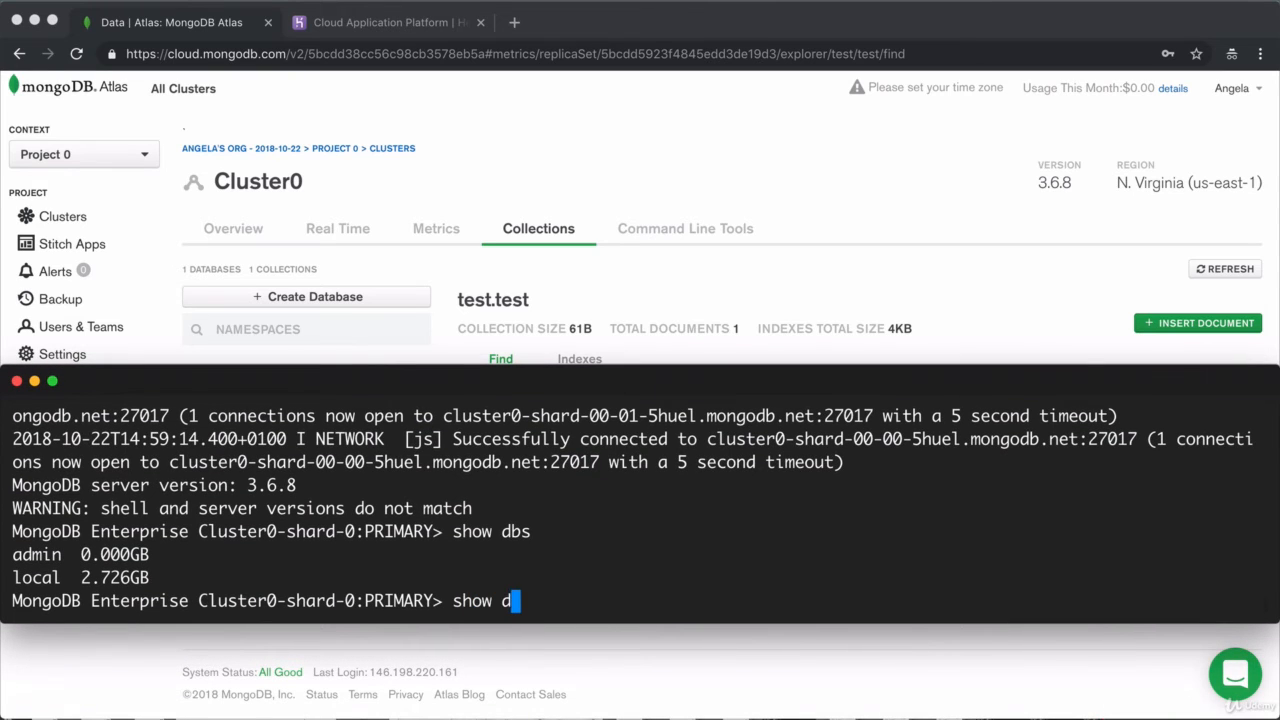
{"action": "type", "text": "bs"}
{"action": "key", "text": "Return"}
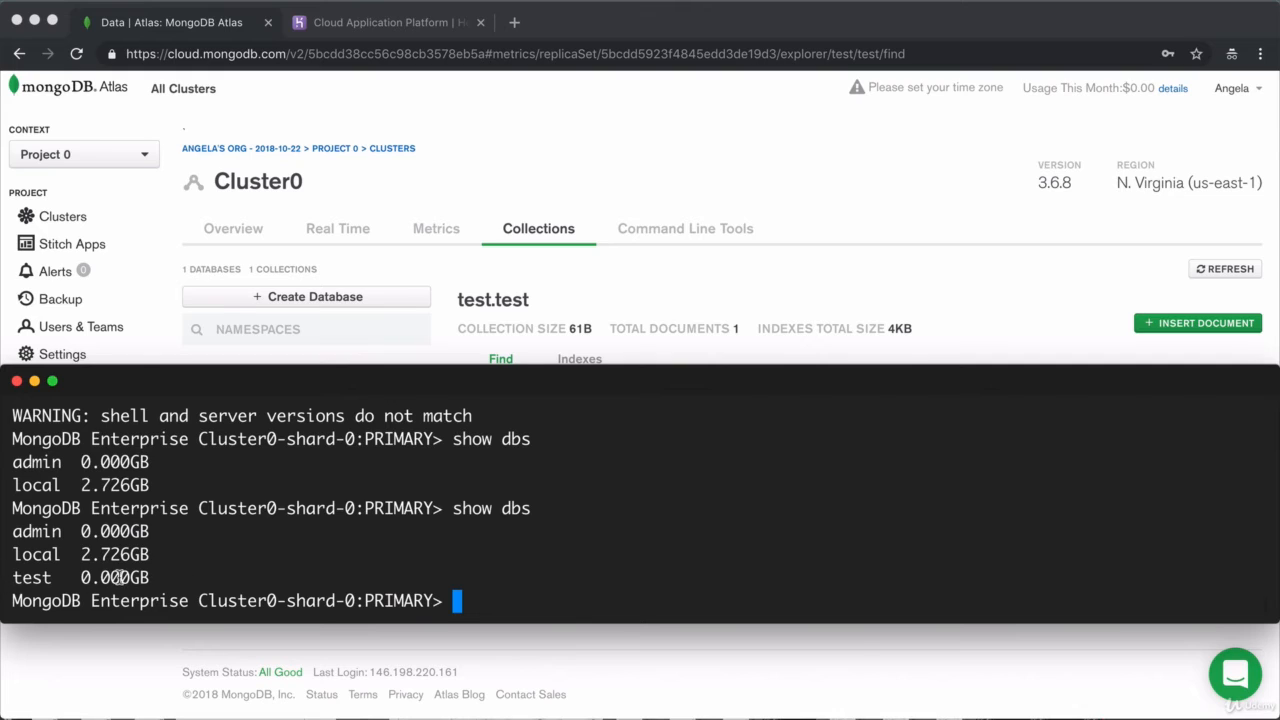
{"action": "type", "text": "use test"}
{"action": "key", "text": "Return"}
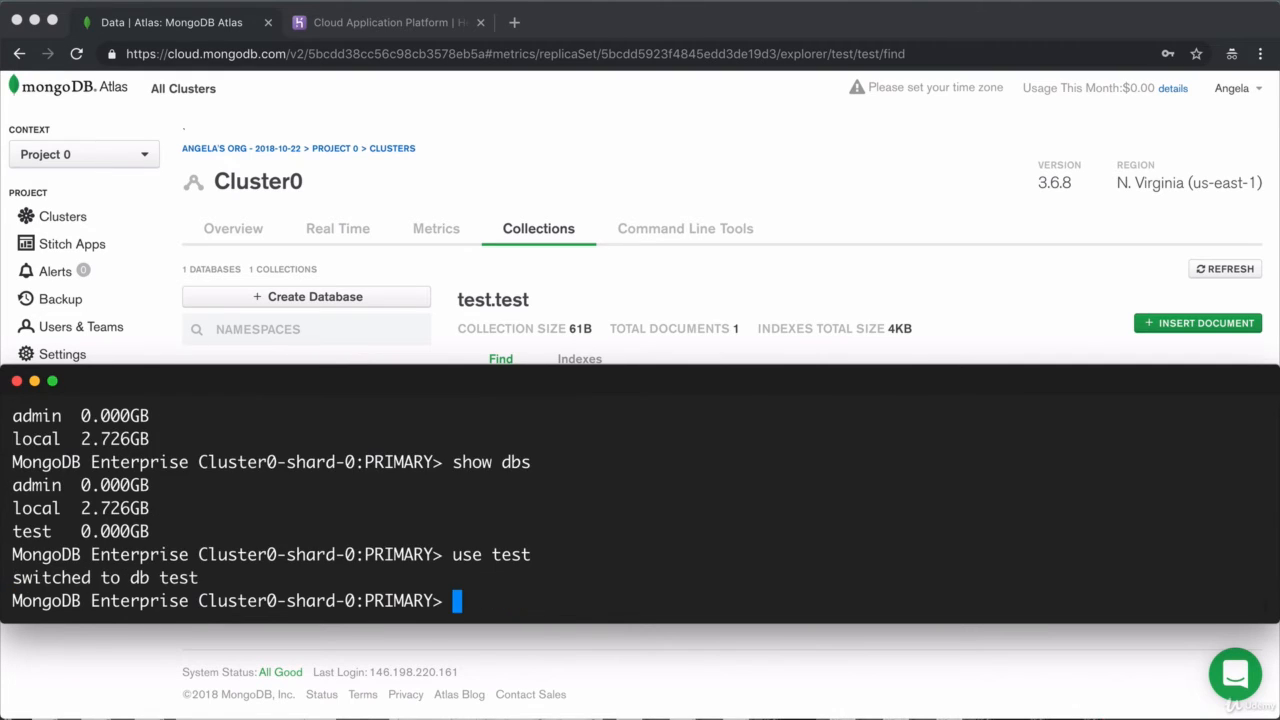
Step: Run show collections and db.test.find() to see the new document, then open Cluster0's overview in Atlas
{"action": "type", "text": "show collections"}
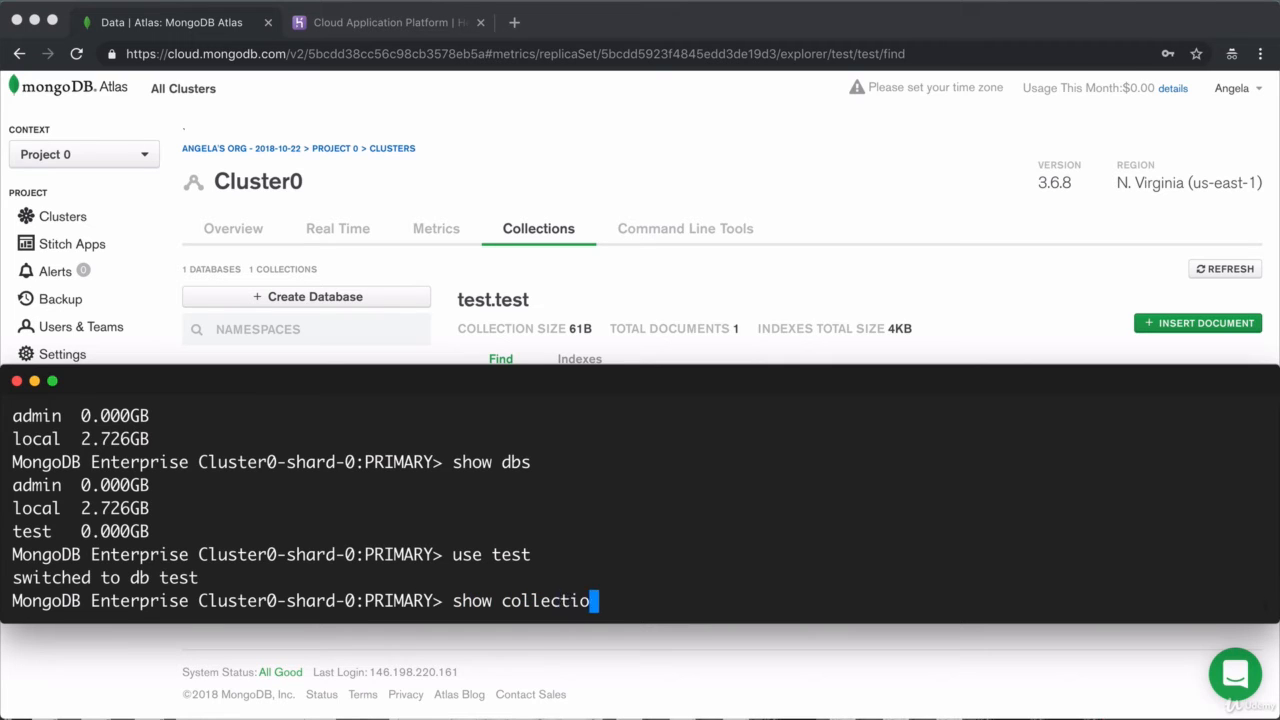
{"action": "key", "text": "Return"}
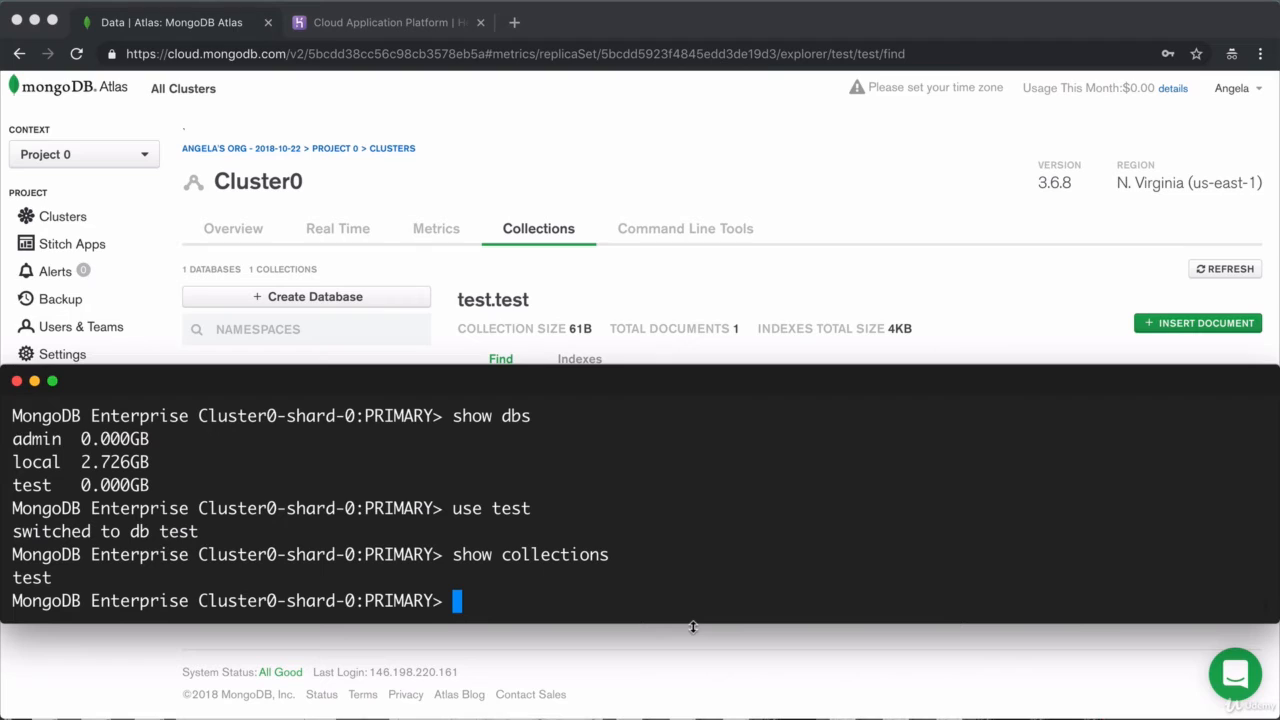
{"action": "type", "text": "db.tes"}
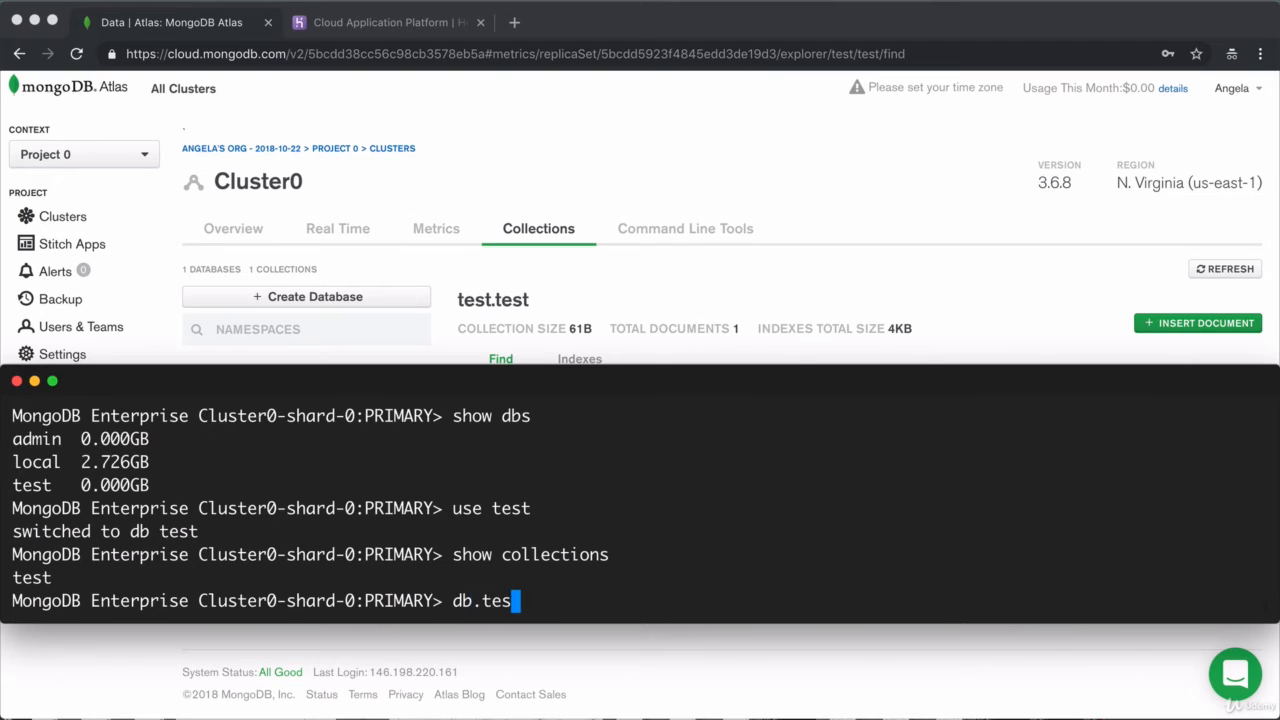
{"action": "type", "text": "t.find()"}
{"action": "key", "text": "Return"}
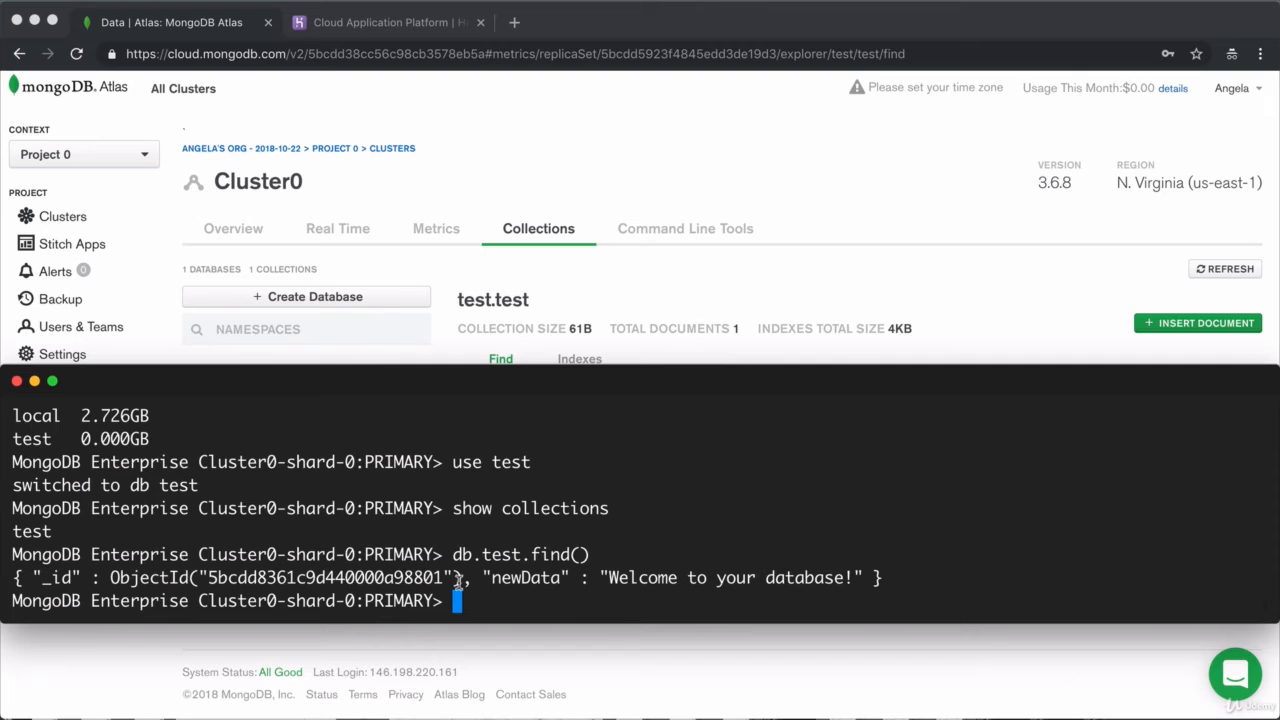
{"action": "left_click_drag", "start_coordinate": [898, 578], "coordinate": [5, 583]}
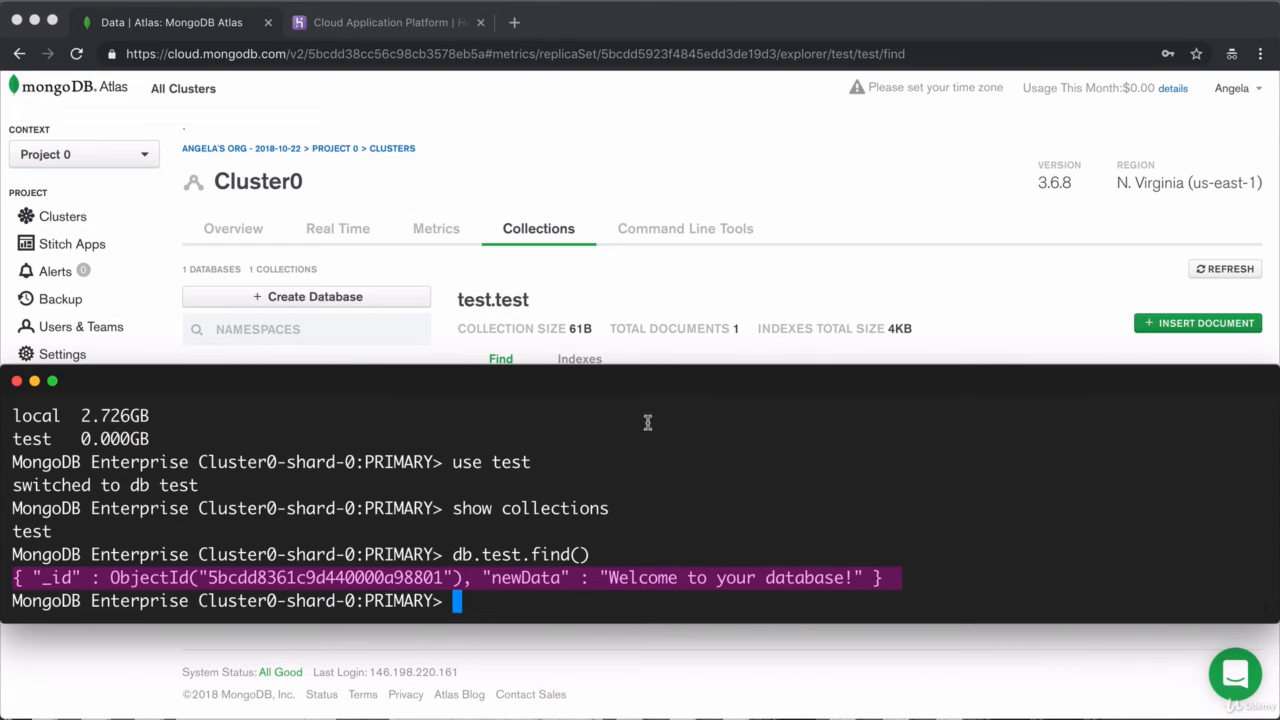
{"action": "left_click", "coordinate": [866, 166]}
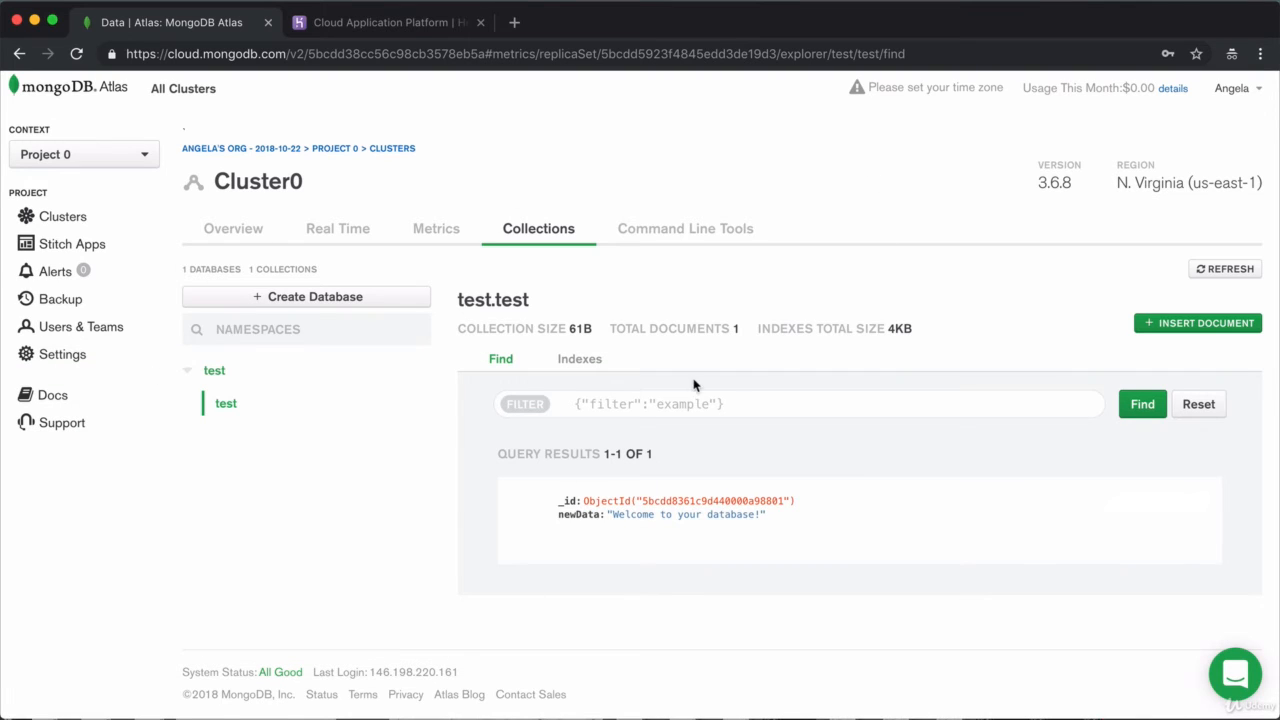
{"action": "left_click", "coordinate": [219, 229]}
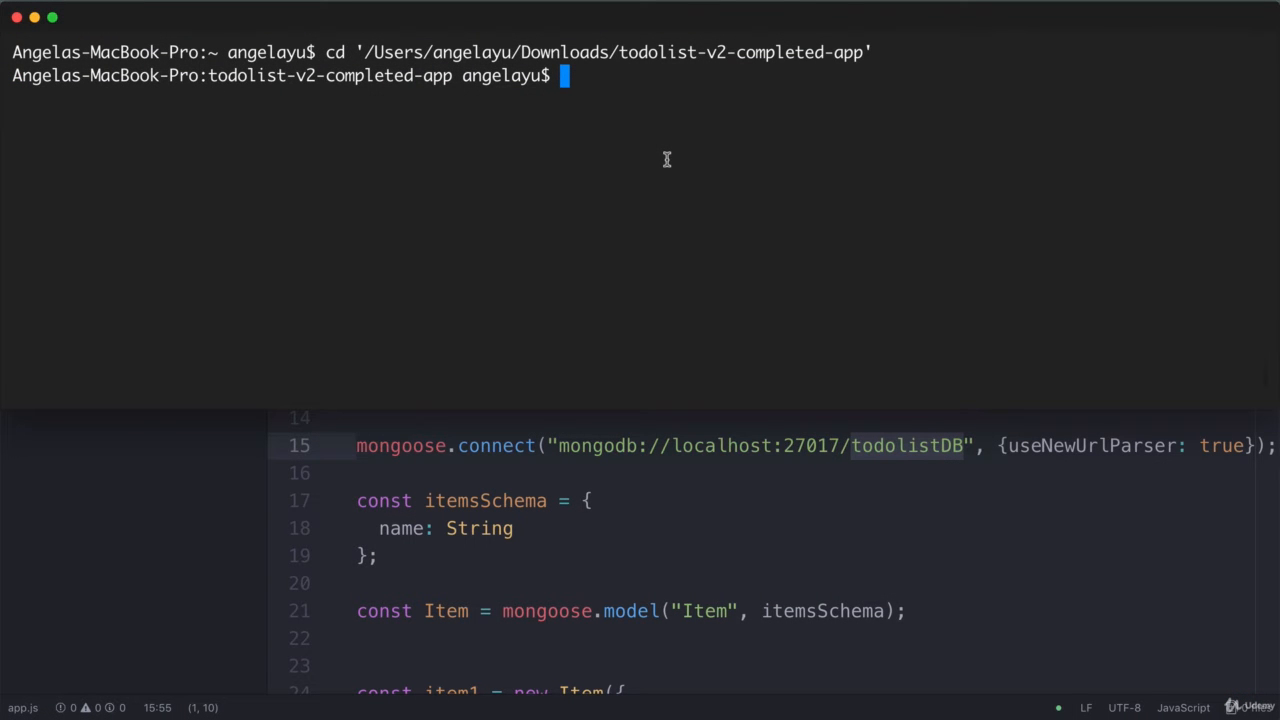
Step: Start the local mongod server in a new Terminal tab
{"action": "key", "text": "super+t"}
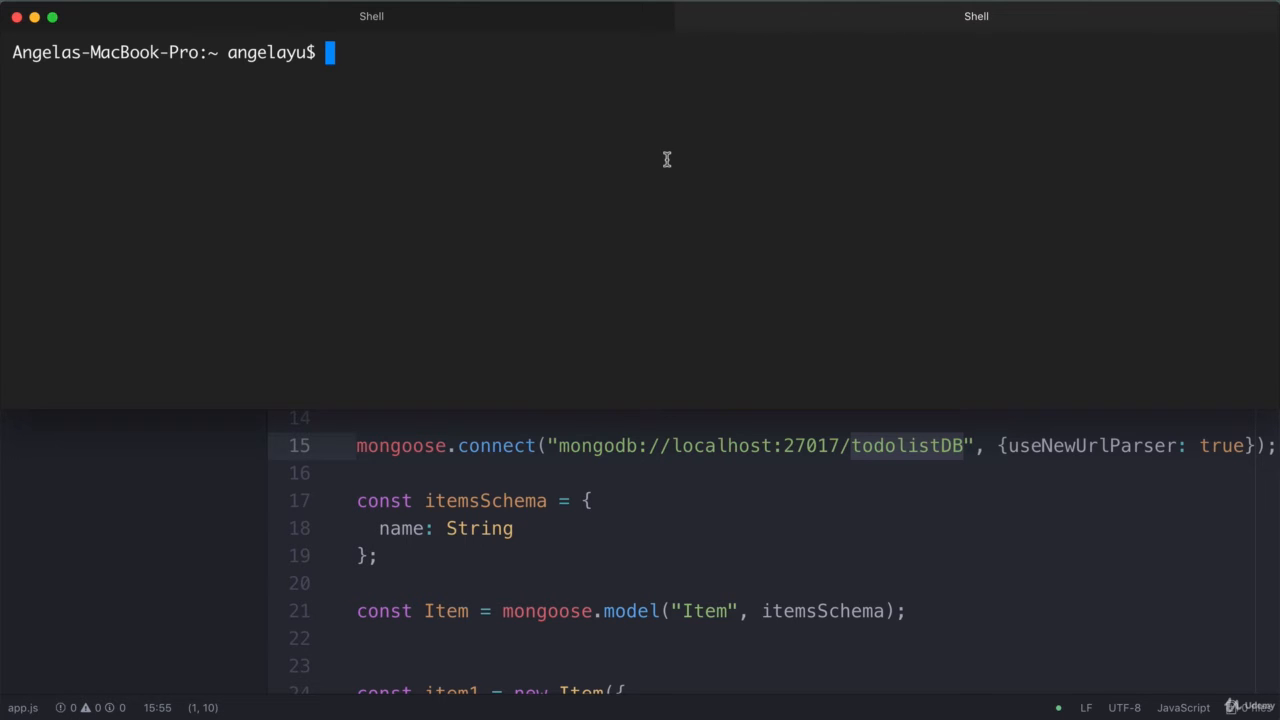
{"action": "type", "text": "mongod"}
{"action": "key", "text": "Return"}
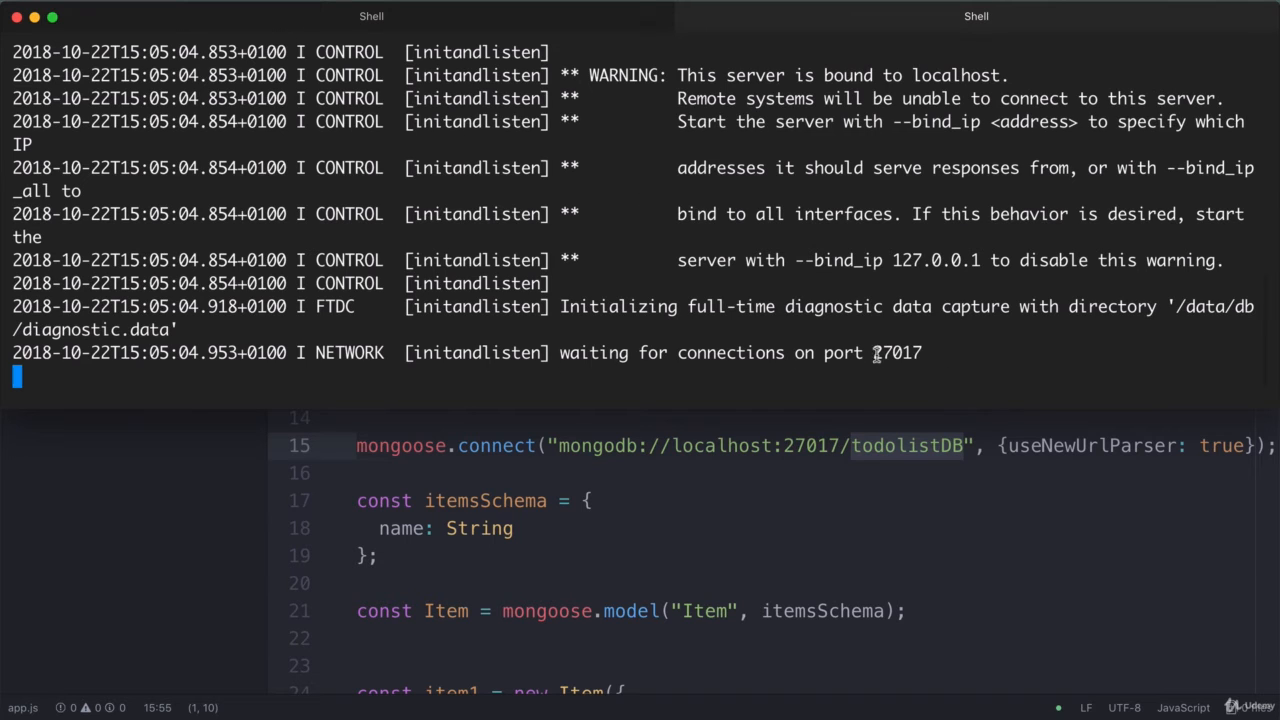
{"action": "left_click_drag", "start_coordinate": [1008, 75], "coordinate": [678, 75]}
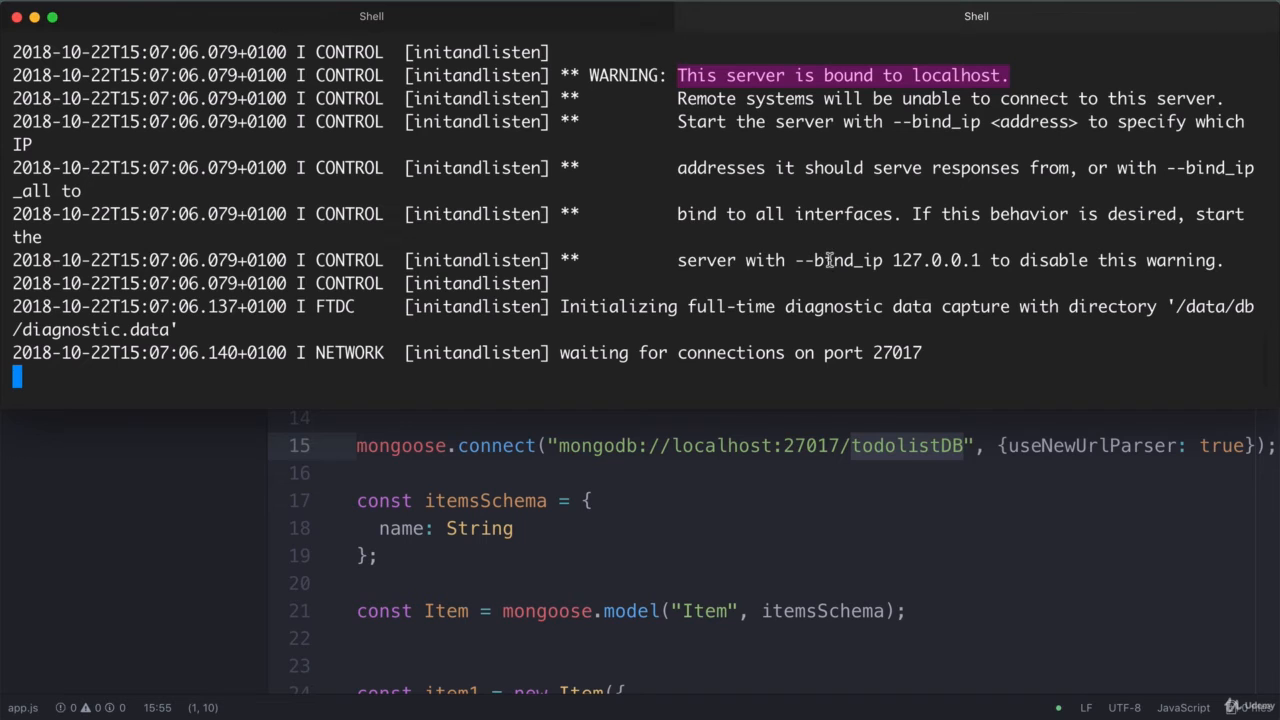
Step: Run nodemon app.js in the project folder tab to start the todolist server
{"action": "left_click", "coordinate": [478, 20]}
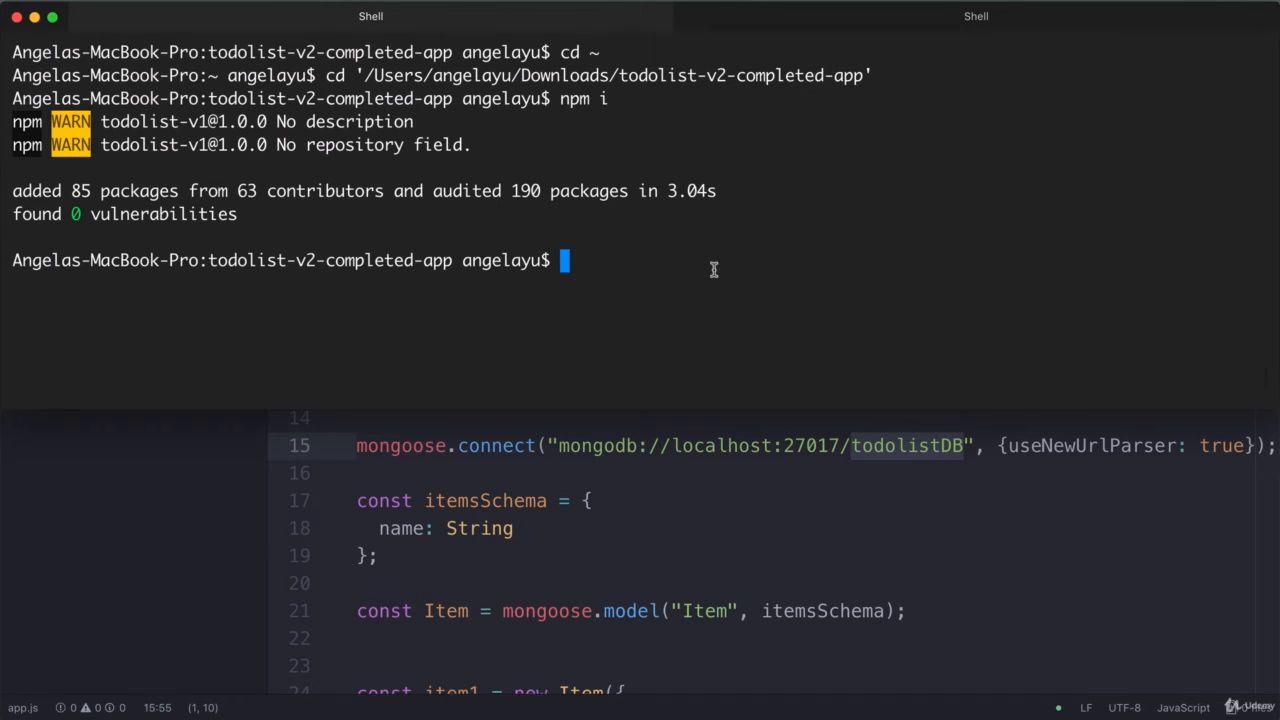
{"action": "type", "text": "nom"}
{"action": "key", "text": "BackSpace"}
{"action": "type", "text": "demon app.js"}
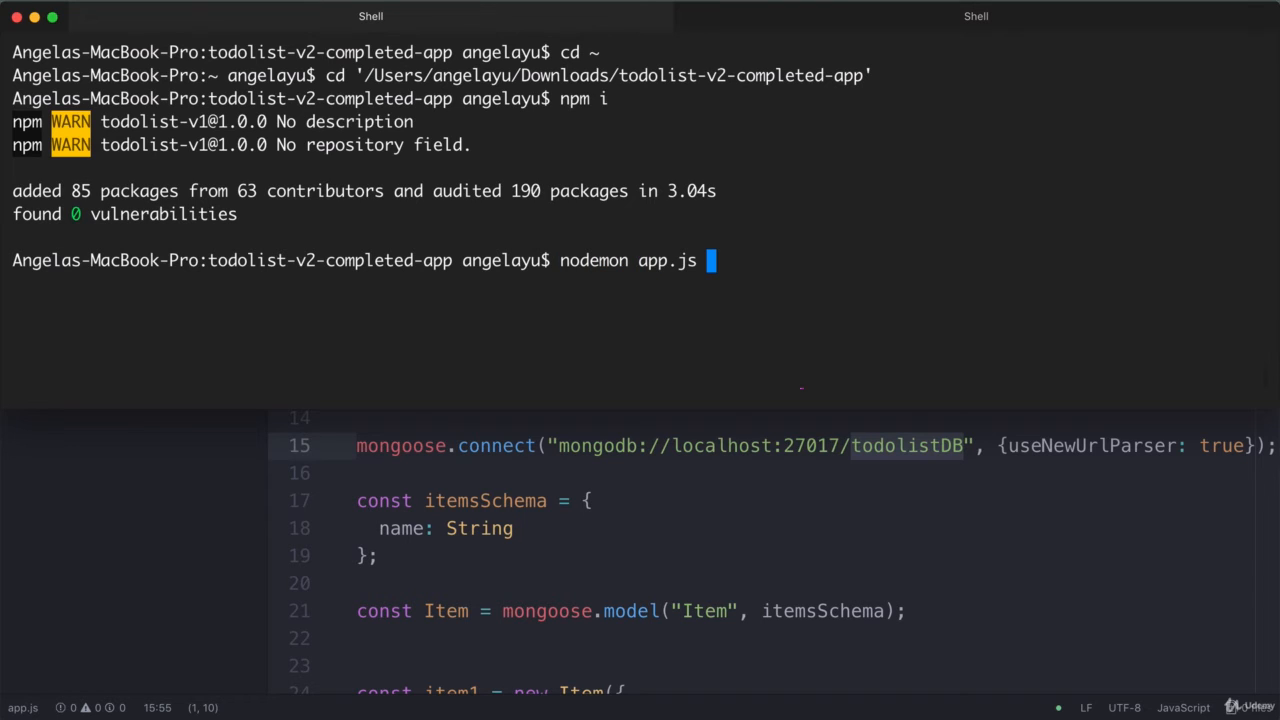
{"action": "key", "text": "Return"}
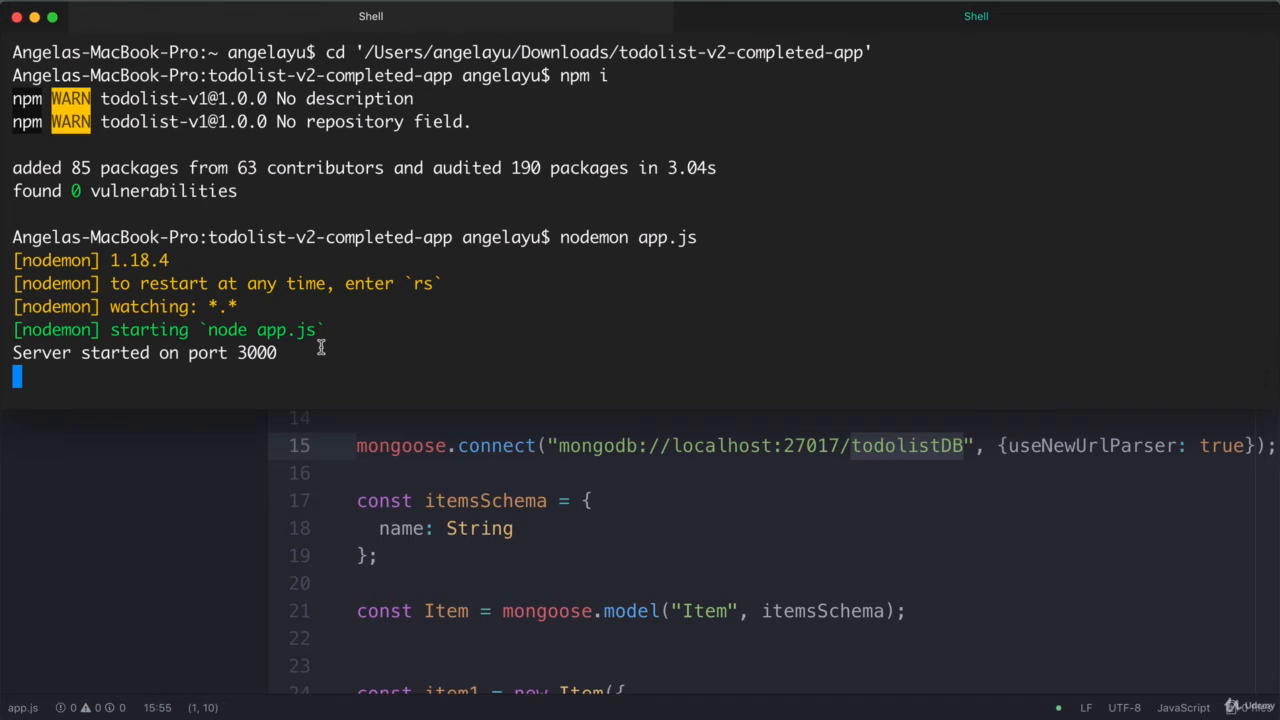
Step: Delete the second item in the To Do List at localhost:3000, leaving only "Welcome to your todolist!"
{"action": "key", "text": "super+Tab"}
{"action": "key", "text": "super+Tab"}
{"action": "key", "text": "super+Tab"}
{"action": "key", "text": "super+Tab"}
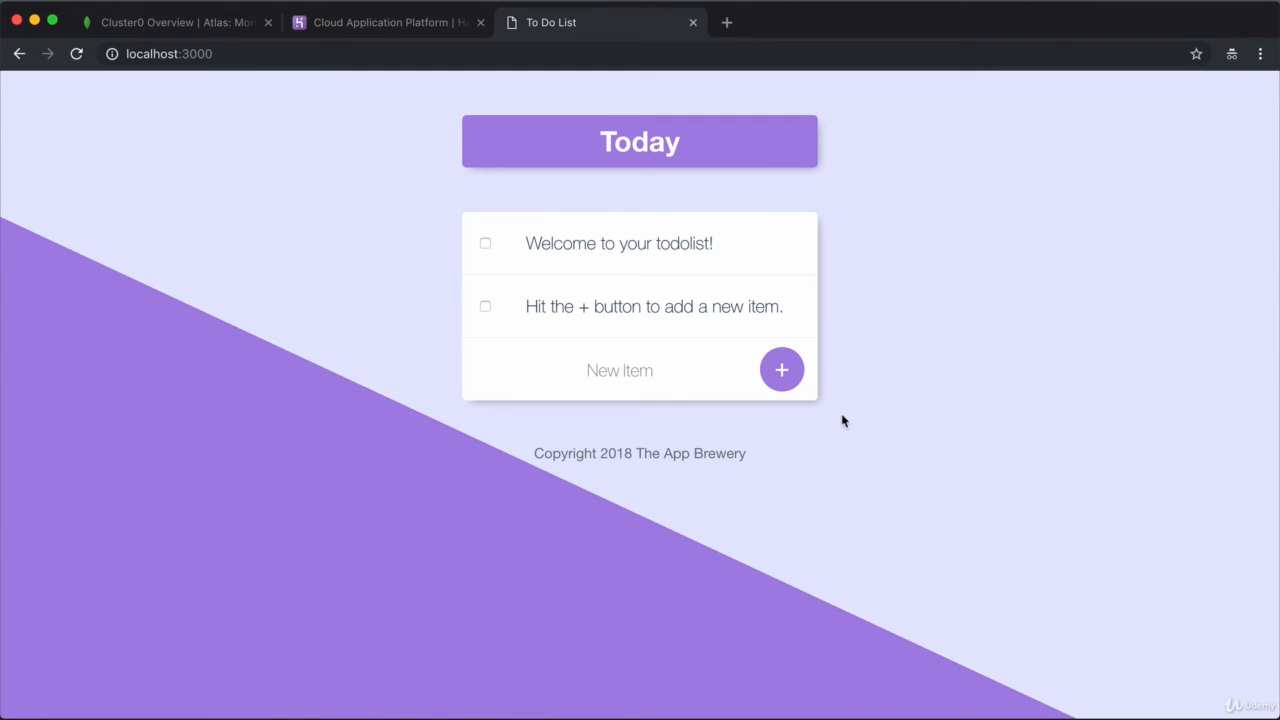
{"action": "left_click", "coordinate": [485, 306]}
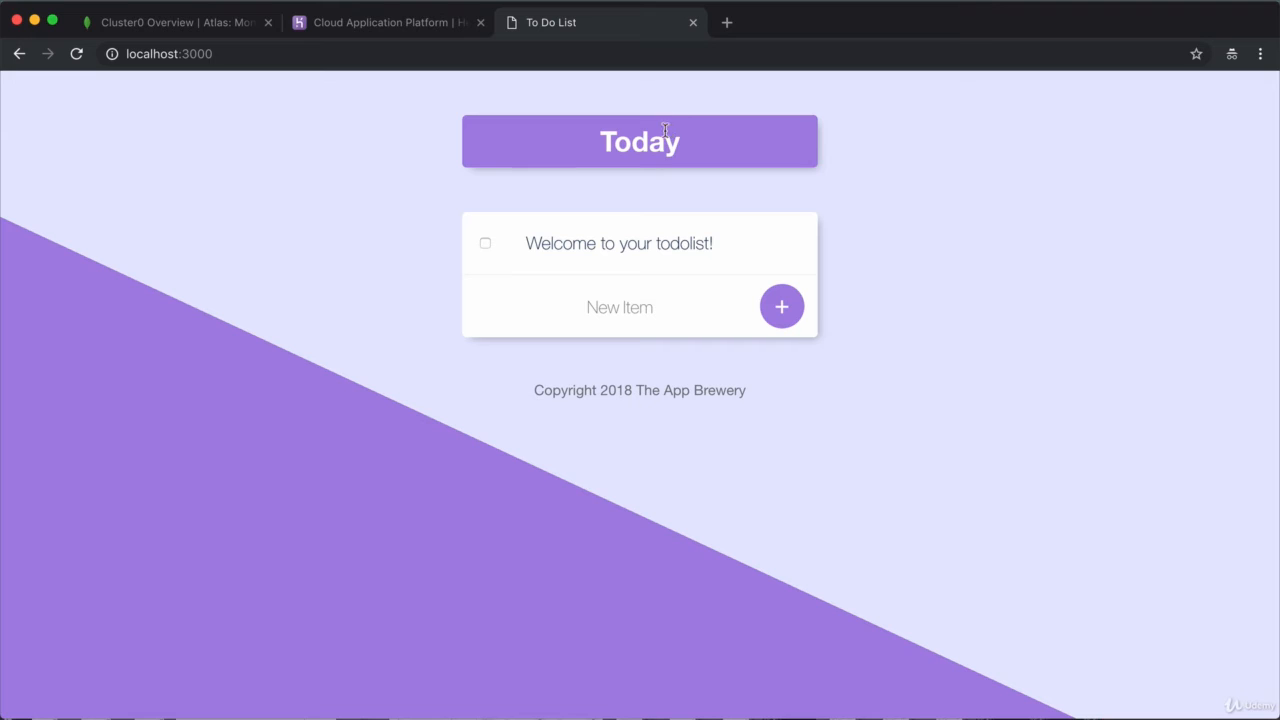
{"action": "key", "text": "super+Tab"}
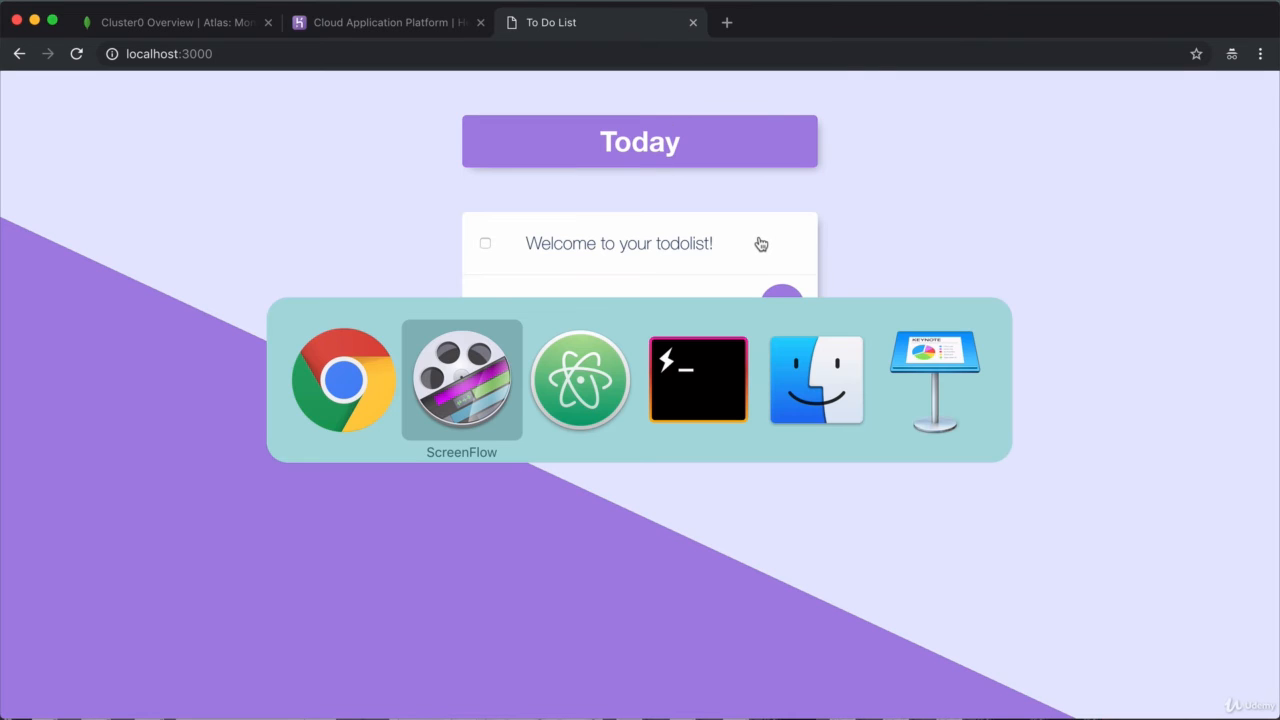
Step: Stop the local mongod server with Ctrl+C and close its tab
{"action": "key", "text": "super+Tab"}
{"action": "key", "text": "super+Tab"}
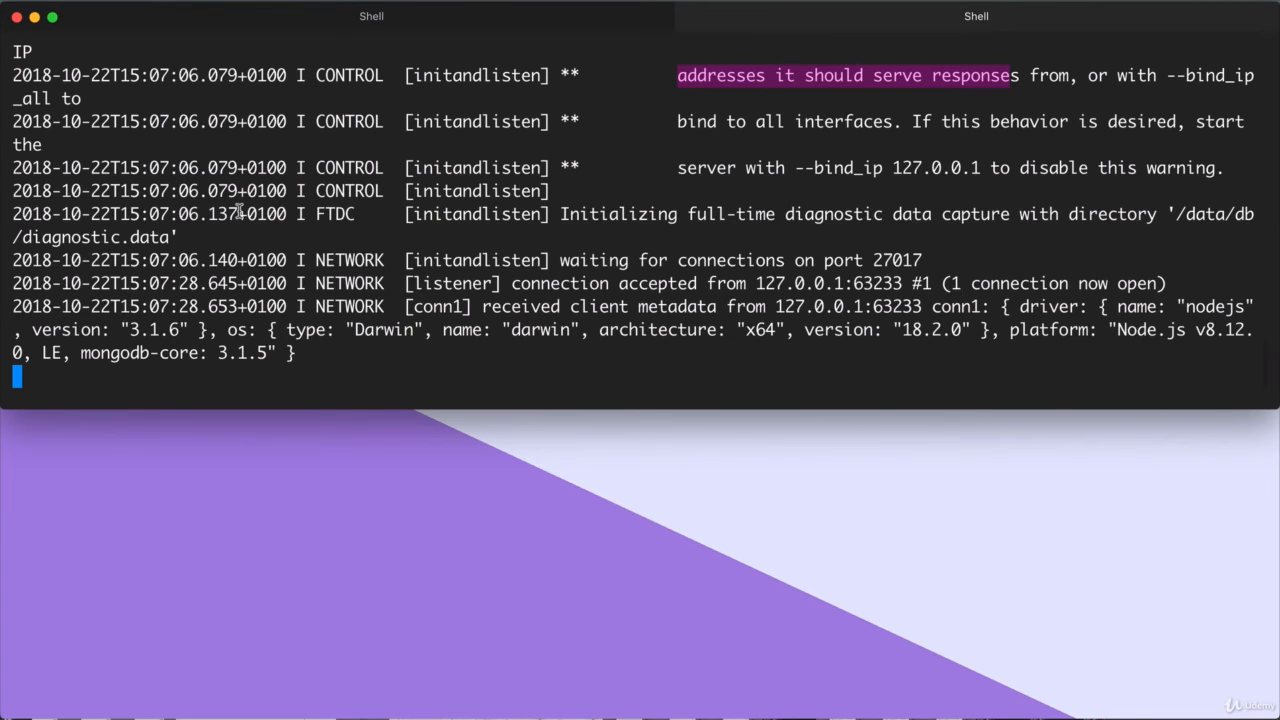
{"action": "key", "text": "ctrl+c"}
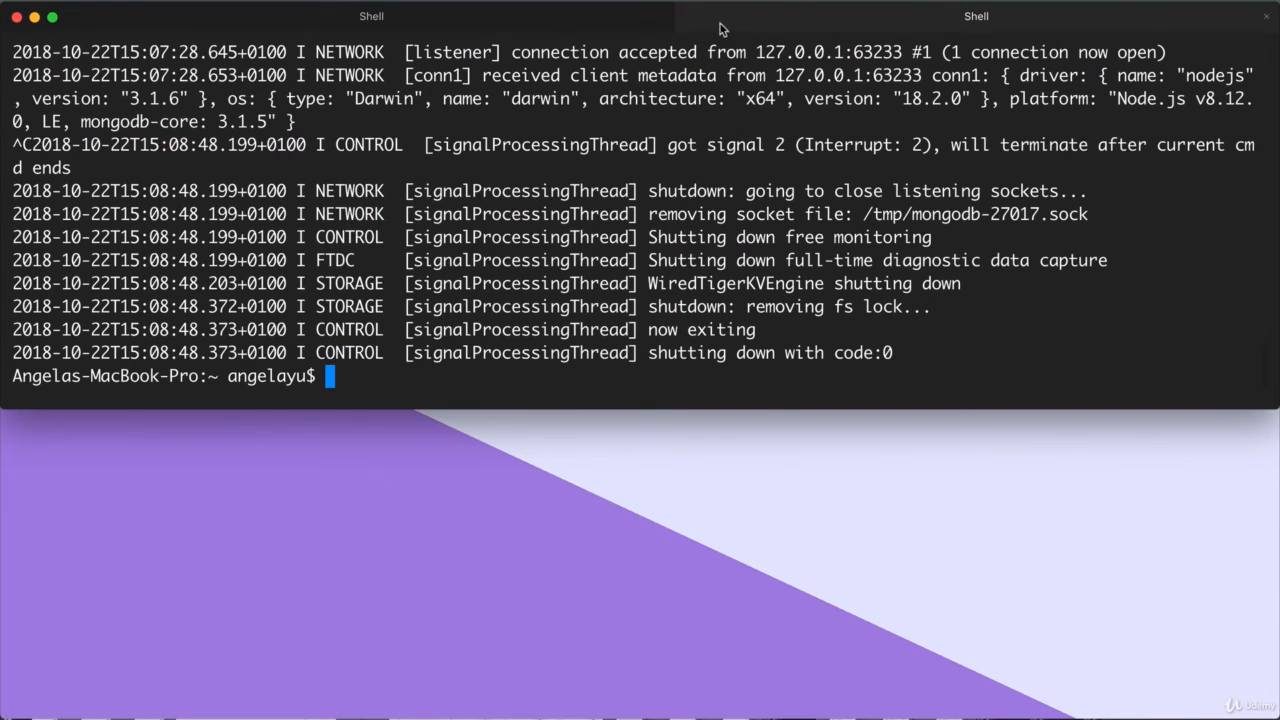
{"action": "left_click", "coordinate": [1268, 17]}
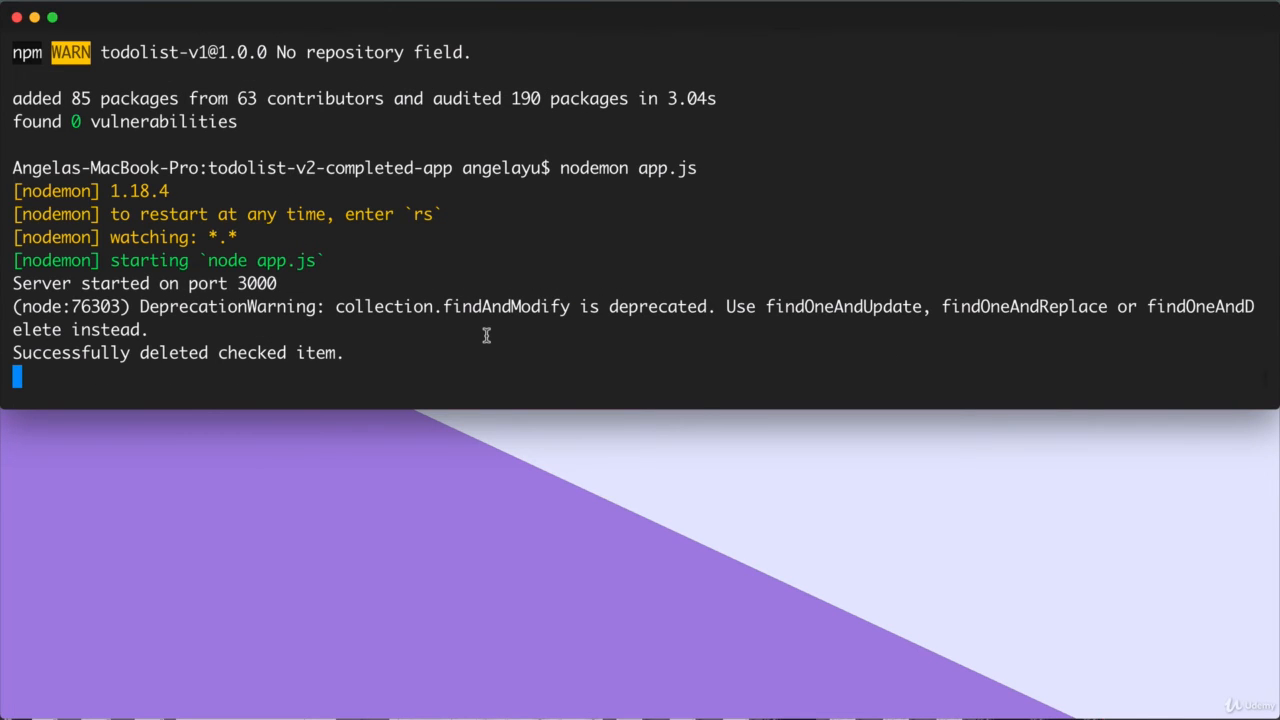
Step: Restart nodemon with rs and confirm the MongoNetworkError failing to reach localhost:27017
{"action": "type", "text": "rs"}
{"action": "key", "text": "Return"}
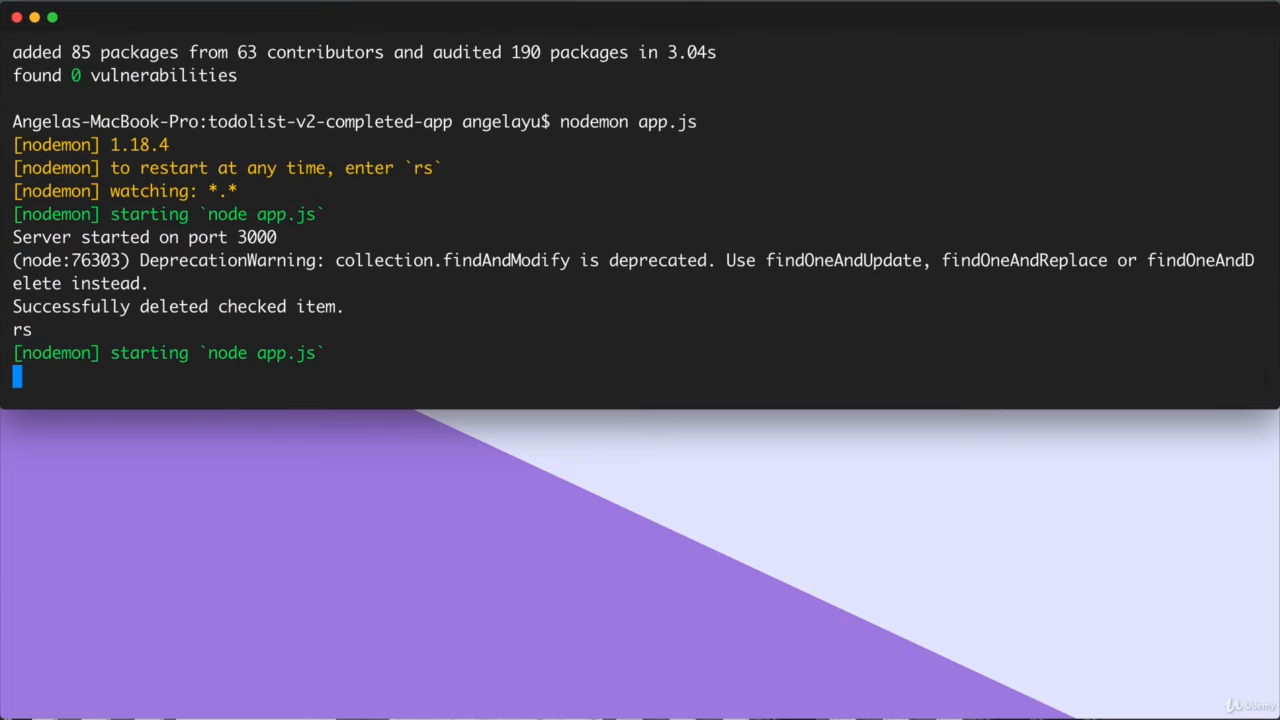
{"action": "scroll", "coordinate": [377, 233], "scroll_direction": "up", "scroll_amount": 5}
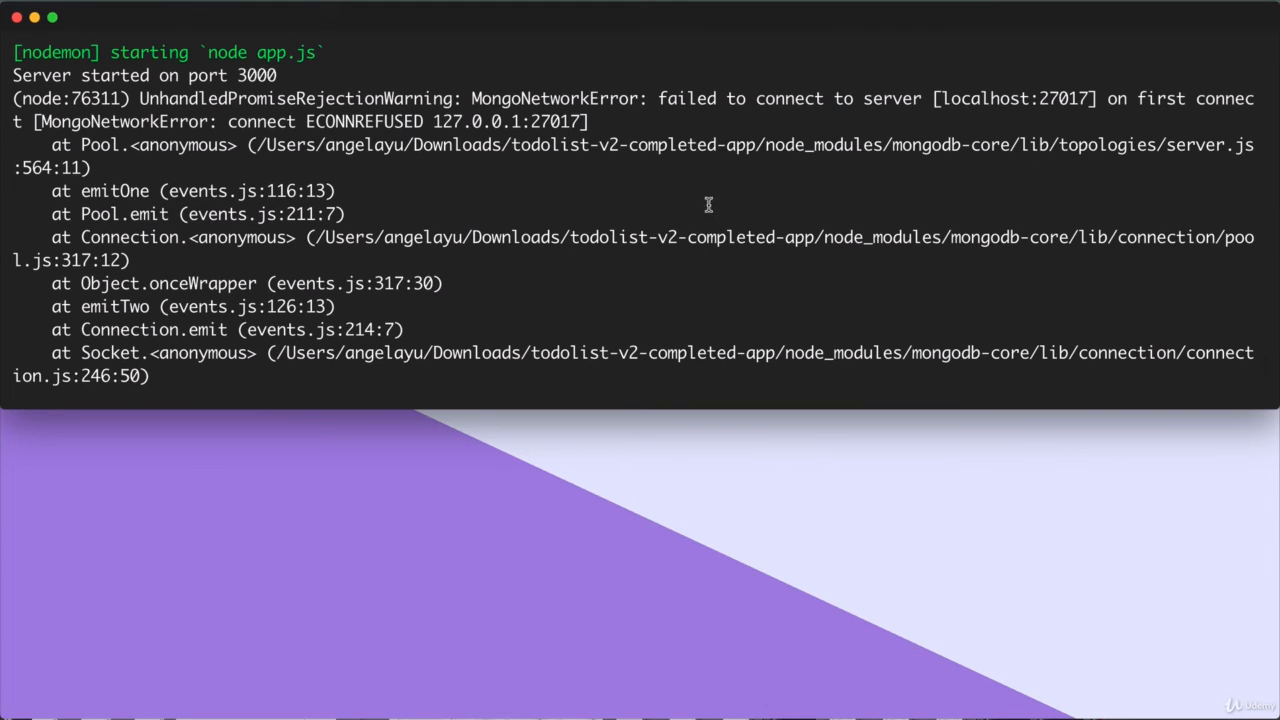
{"action": "left_click_drag", "start_coordinate": [472, 99], "coordinate": [1243, 95]}
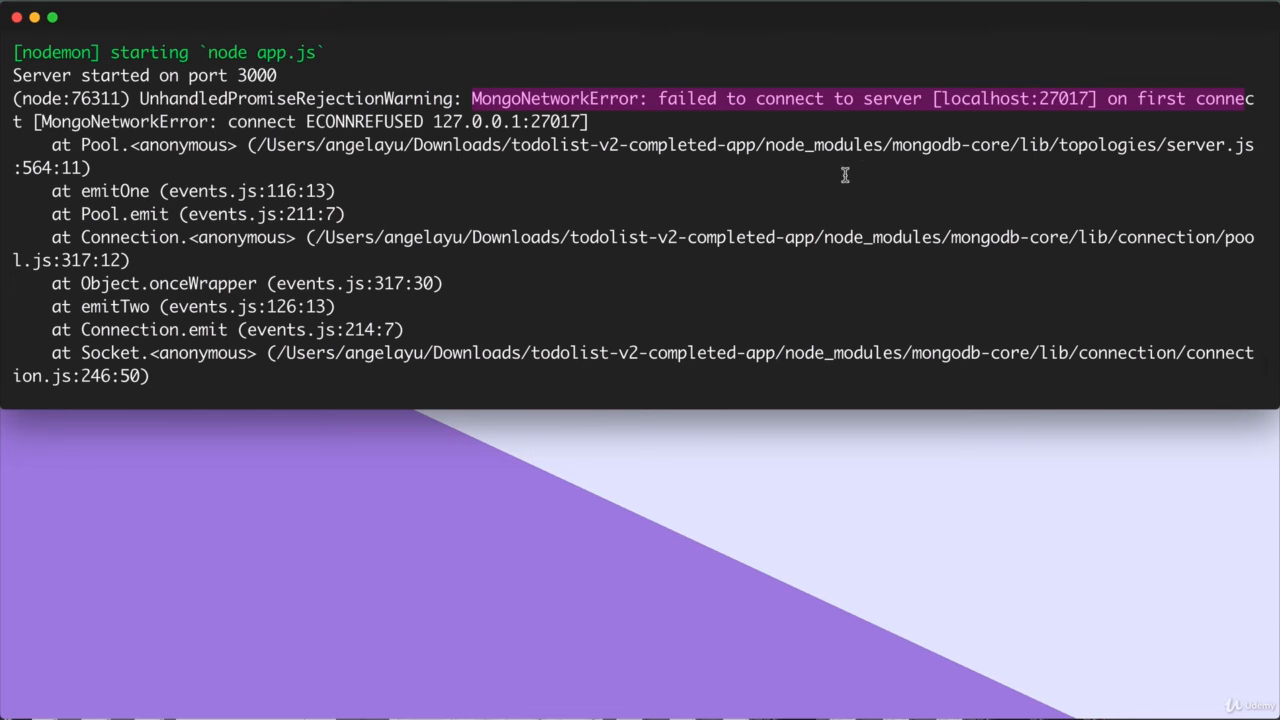
{"action": "key", "text": "super+Tab"}
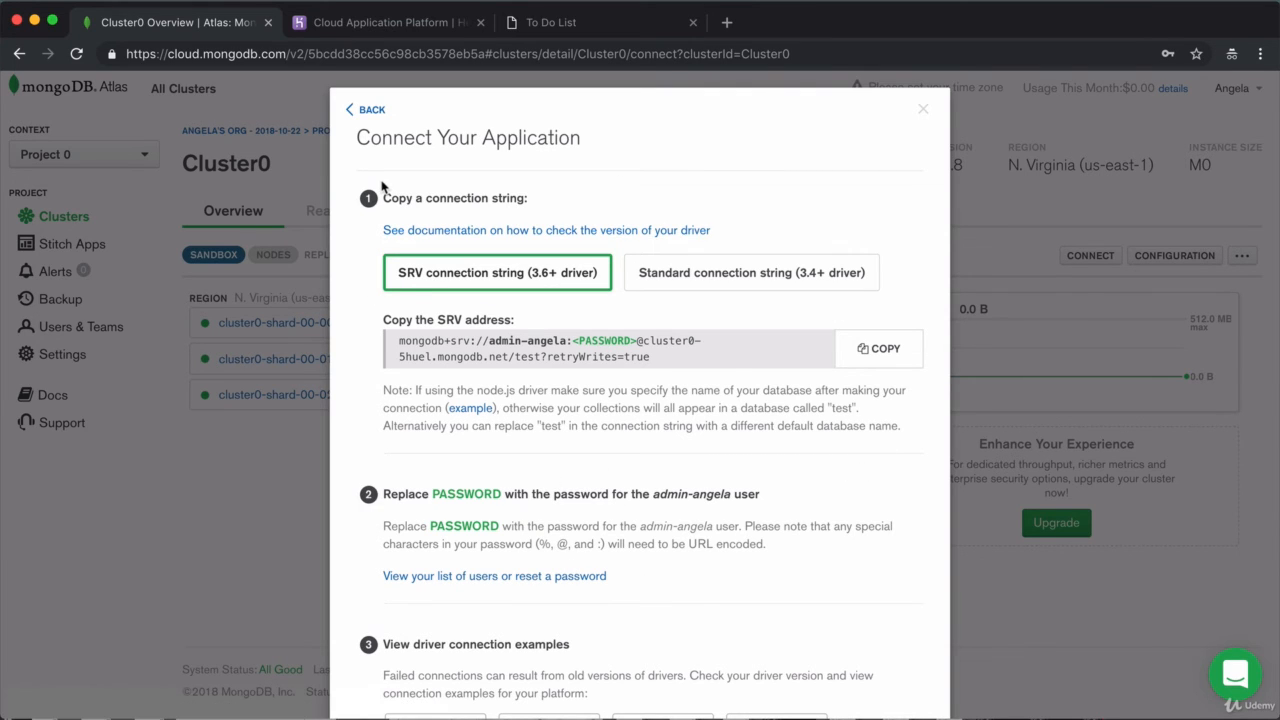
Step: Copy Cluster0's SRV connection string from the Connect Your Application options
{"action": "key", "text": "Escape"}
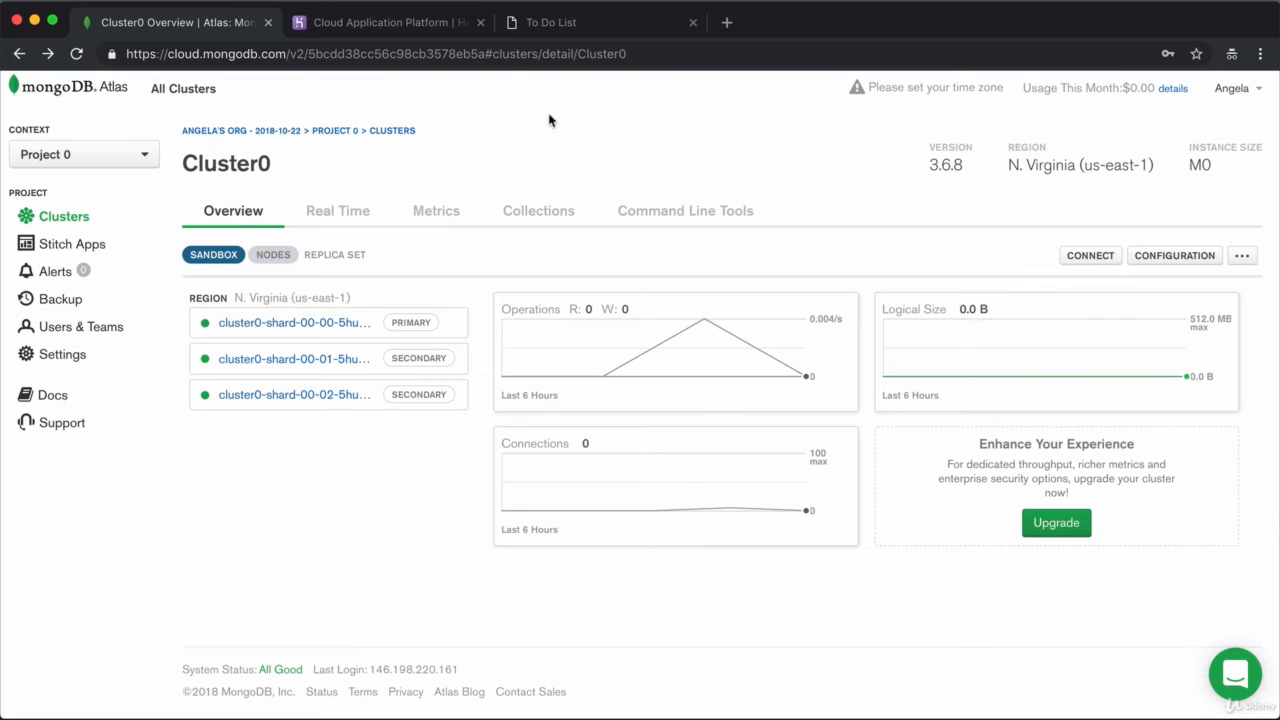
{"action": "left_click", "coordinate": [1090, 255]}
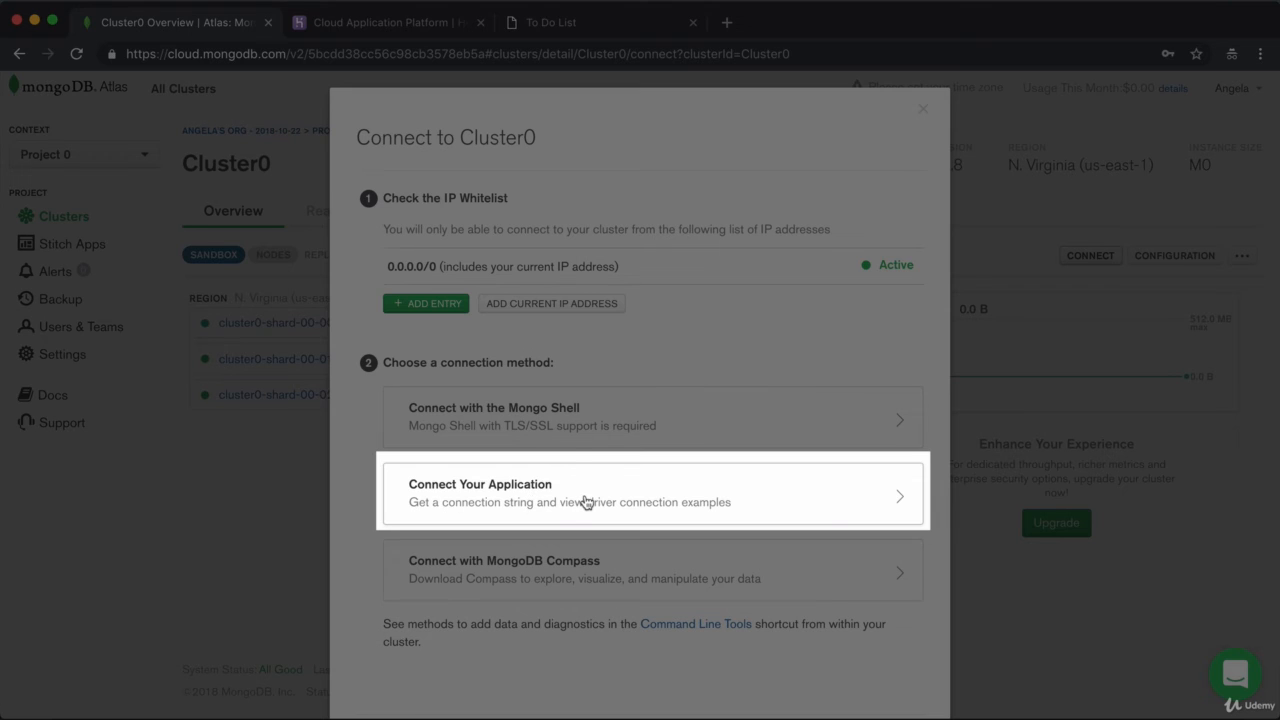
{"action": "left_click", "coordinate": [585, 501]}
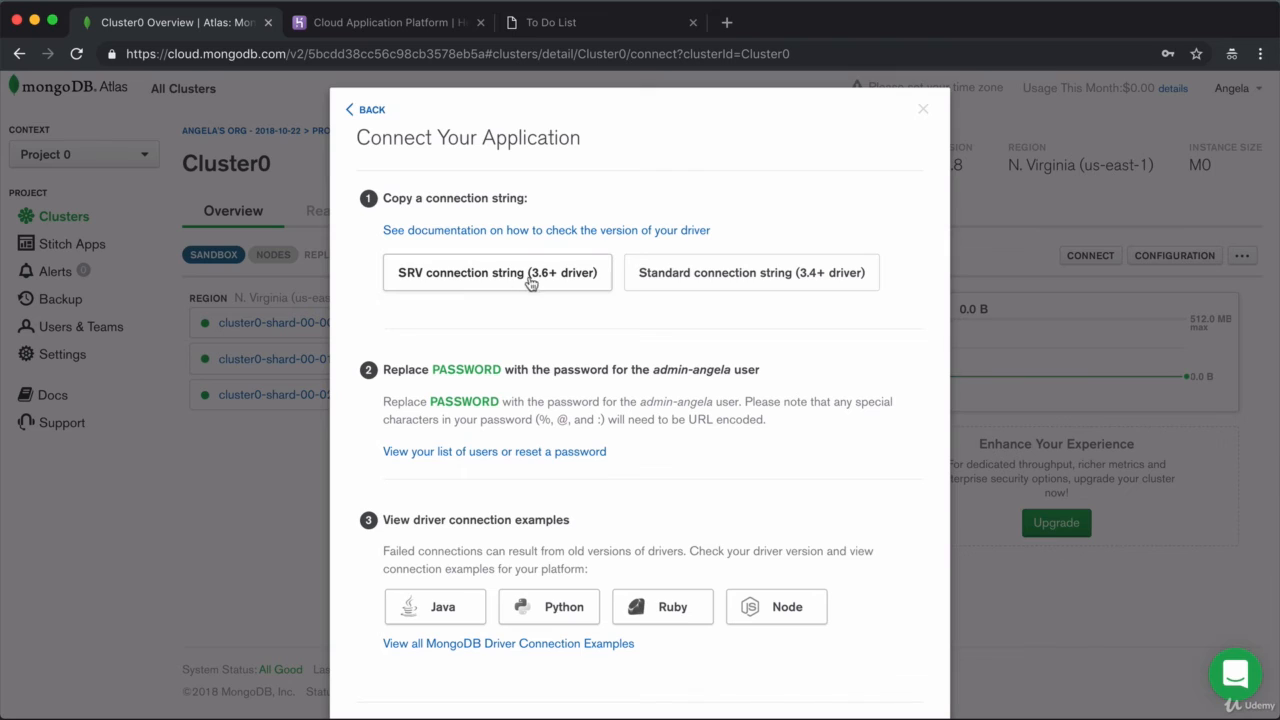
{"action": "left_click", "coordinate": [544, 277]}
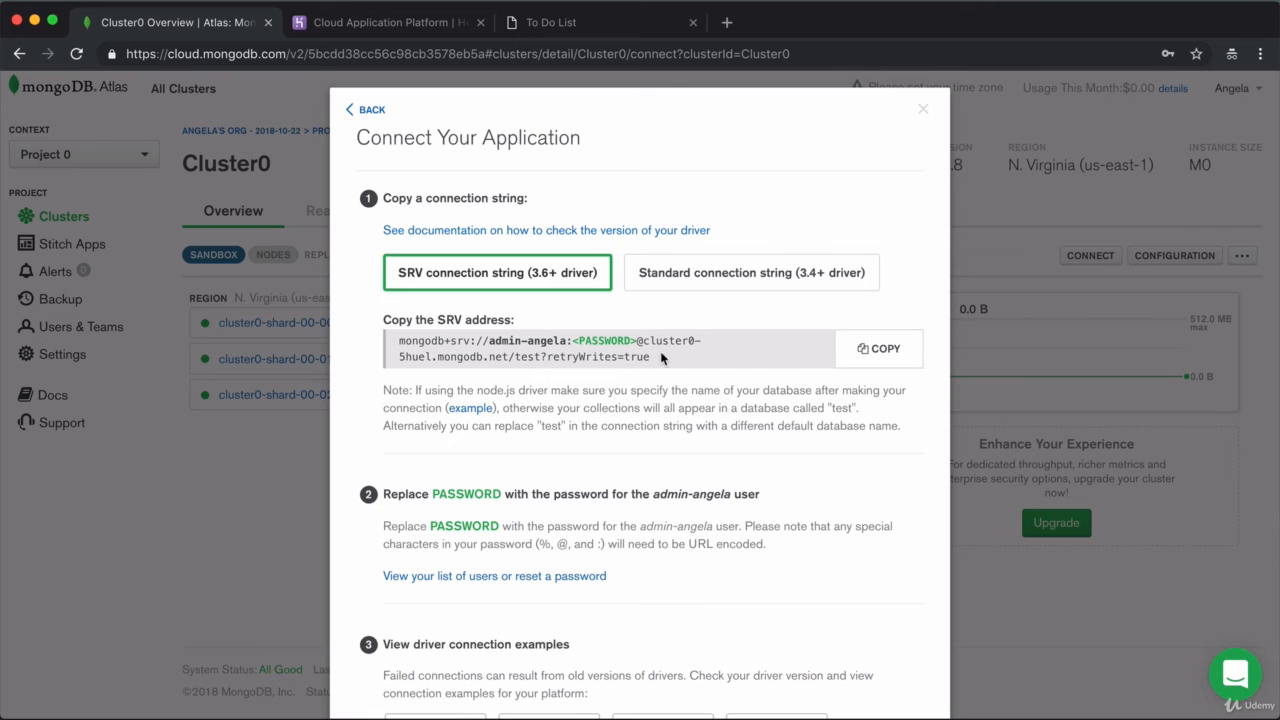
{"action": "left_click", "coordinate": [884, 352]}
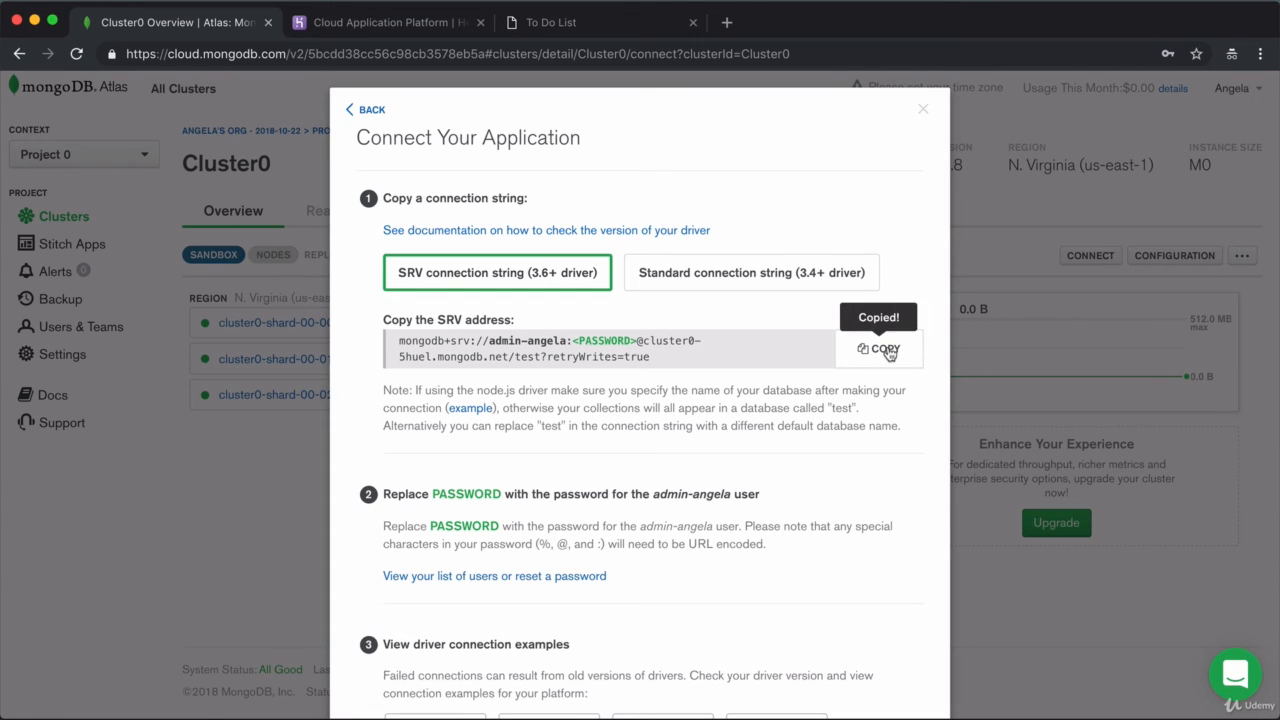
{"action": "key", "text": "super+Tab"}
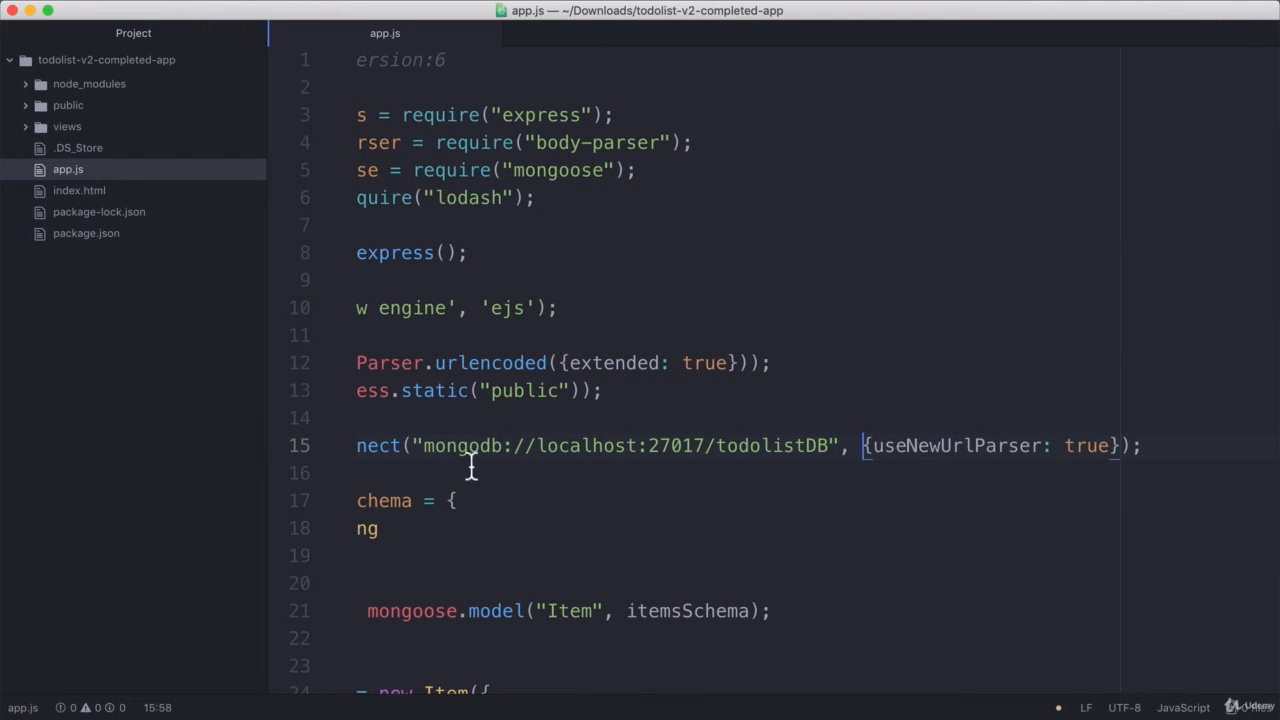
{"action": "left_click_drag", "start_coordinate": [424, 446], "coordinate": [711, 447]}
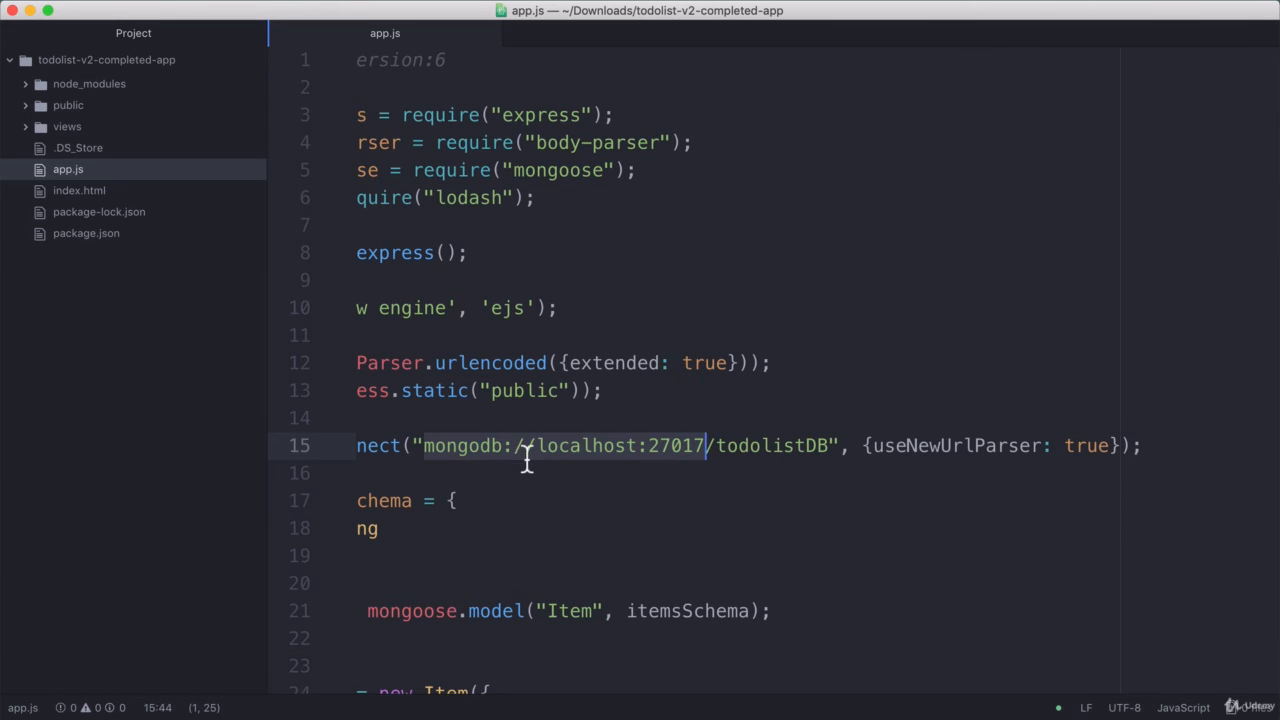
{"action": "key", "text": "super+v"}
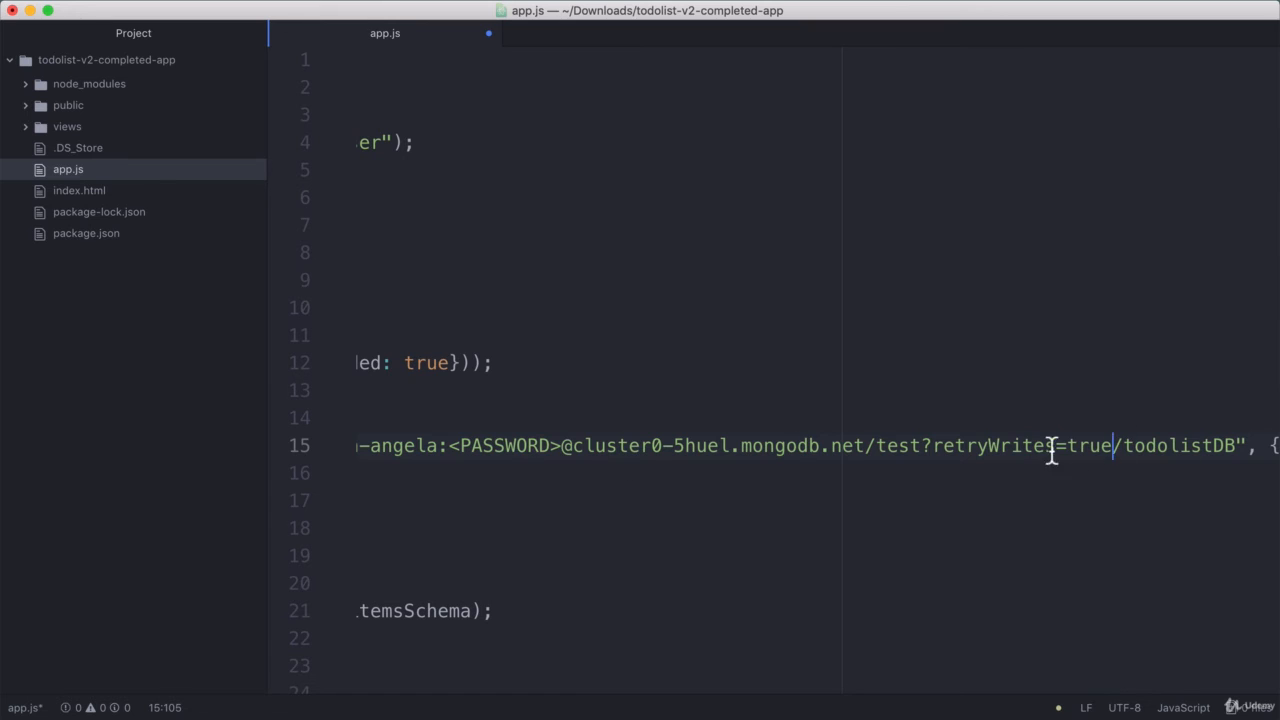
{"action": "scroll", "coordinate": [1049, 449], "scroll_direction": "left", "scroll_amount": 2}
{"action": "left_click", "coordinate": [1001, 452]}
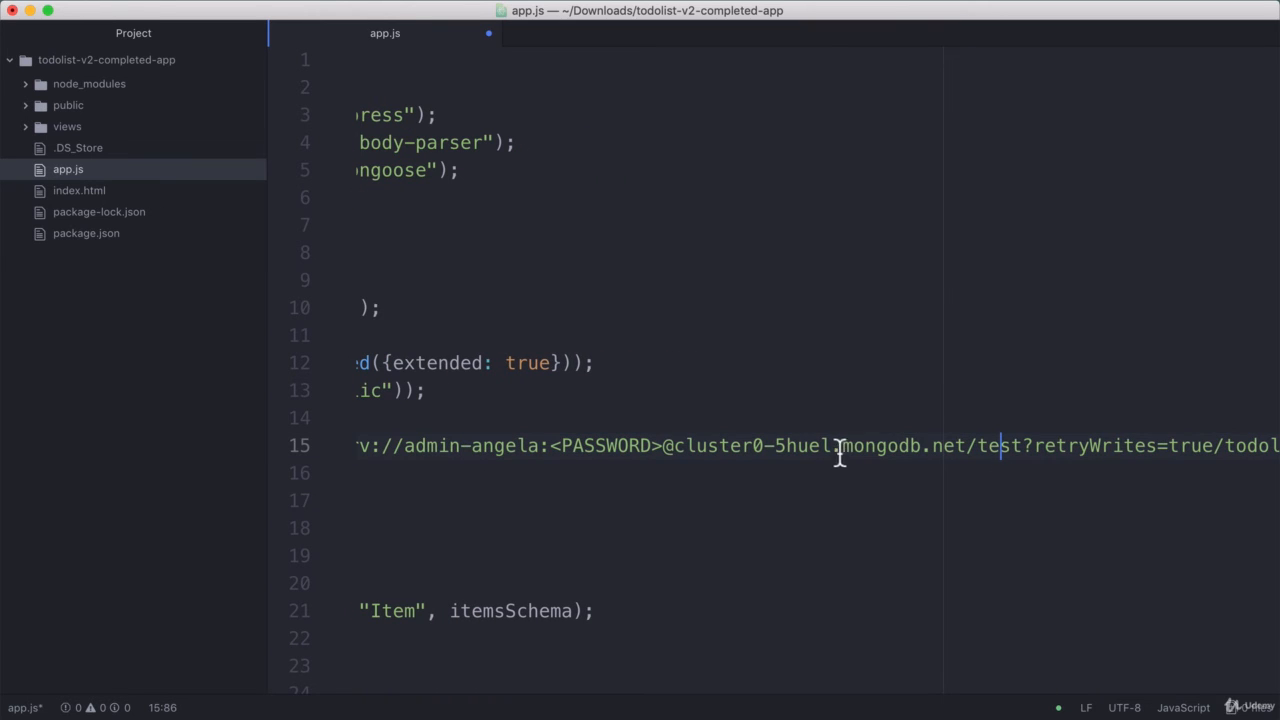
{"action": "left_click_drag", "start_coordinate": [842, 446], "coordinate": [968, 449]}
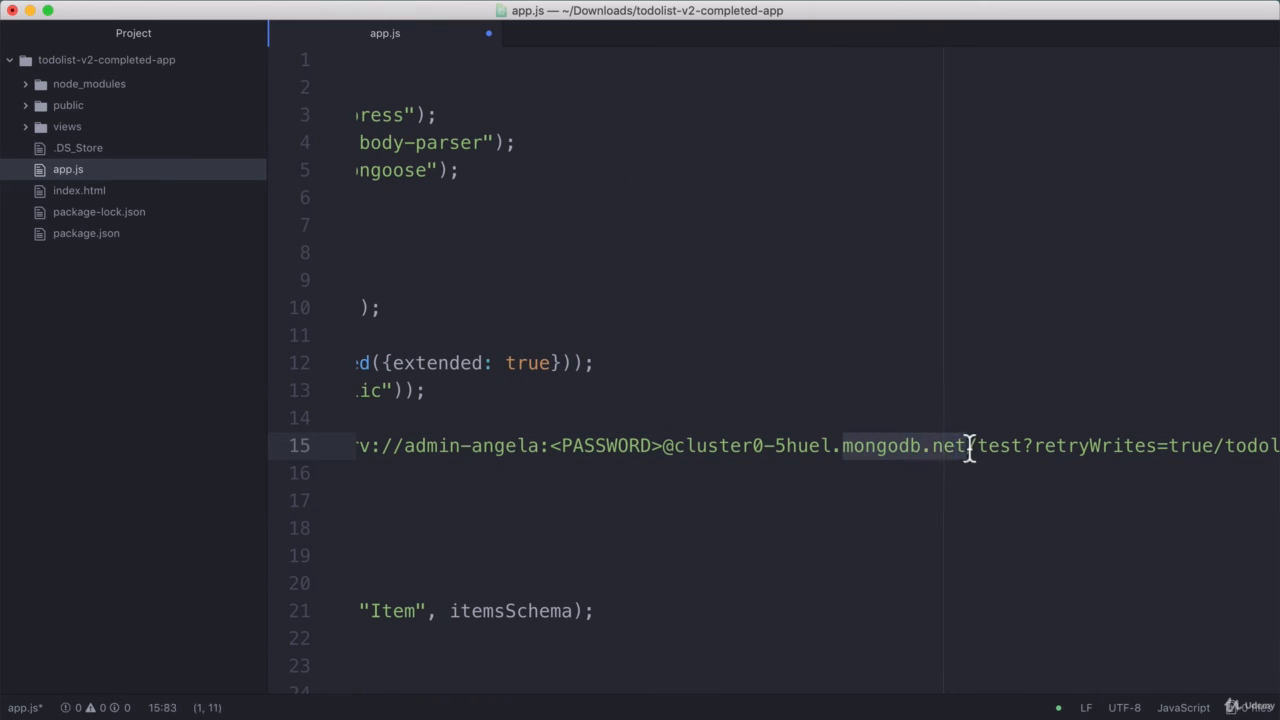
{"action": "left_click", "coordinate": [1061, 449]}
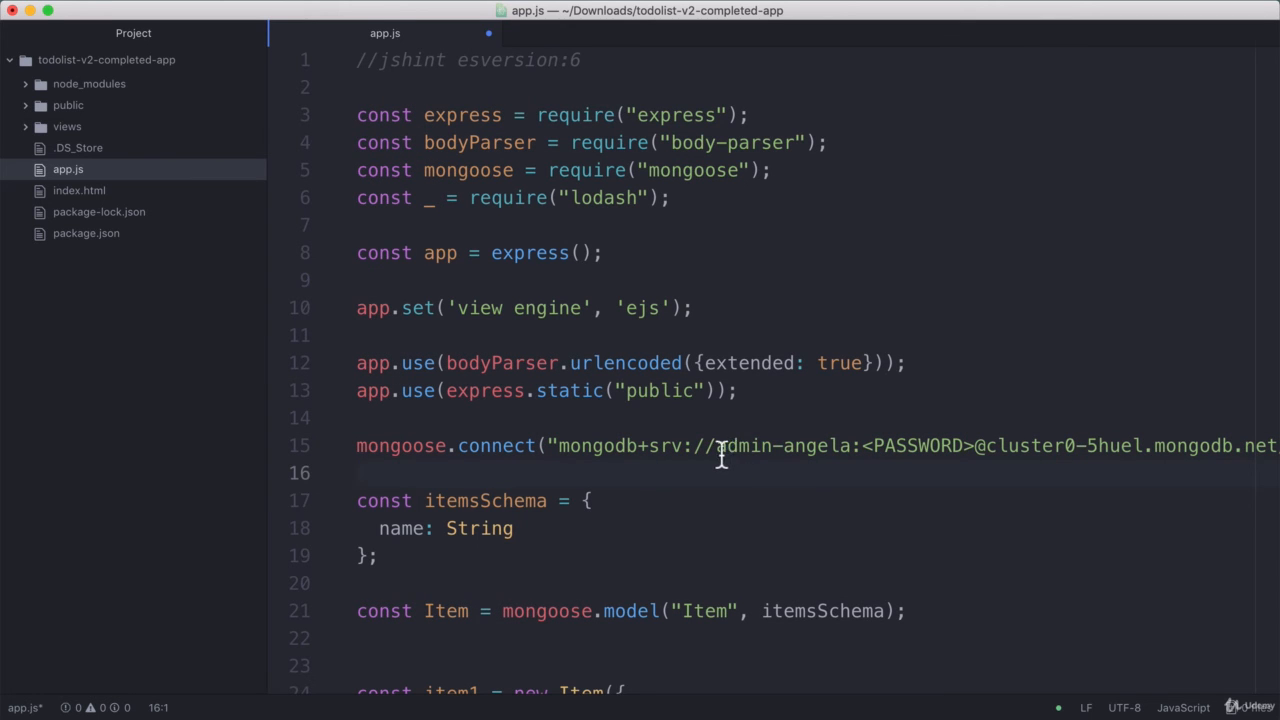
{"action": "left_click", "coordinate": [716, 447]}
{"action": "left_click_drag", "start_coordinate": [718, 450], "coordinate": [850, 448]}
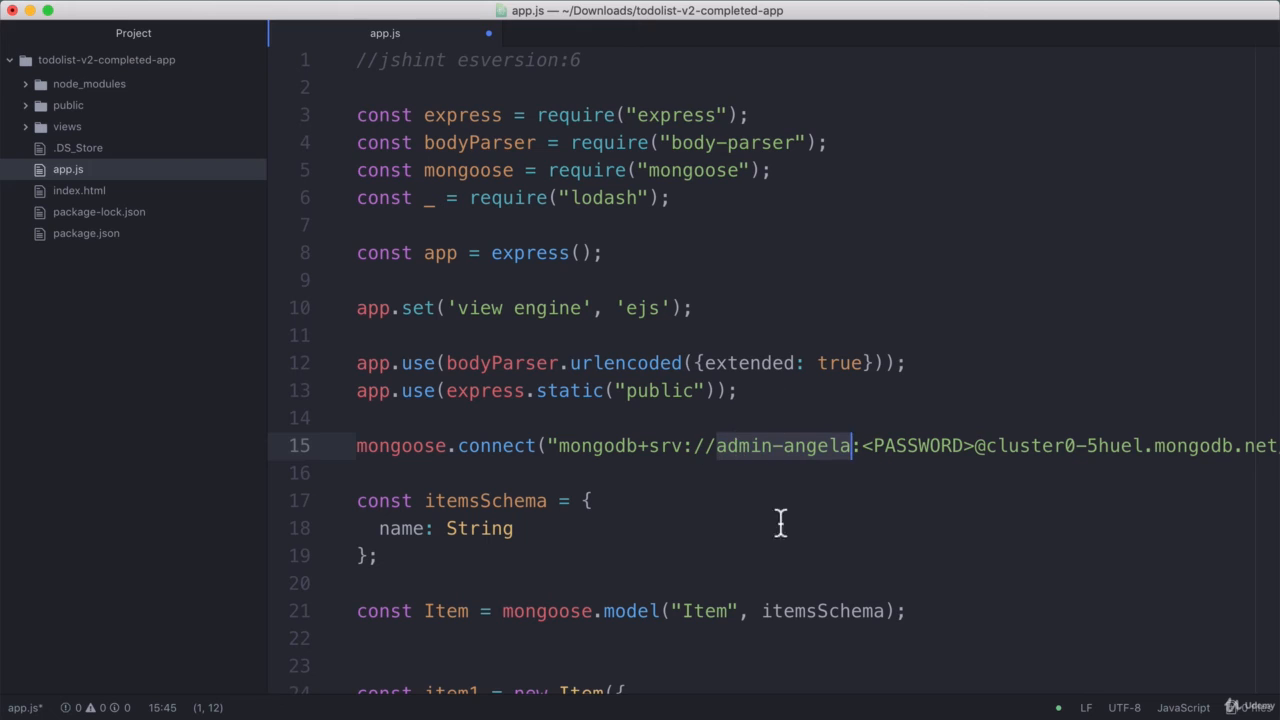
{"action": "left_click", "coordinate": [883, 449]}
{"action": "left_click_drag", "start_coordinate": [863, 448], "coordinate": [976, 451]}
{"action": "left_click", "coordinate": [976, 451]}
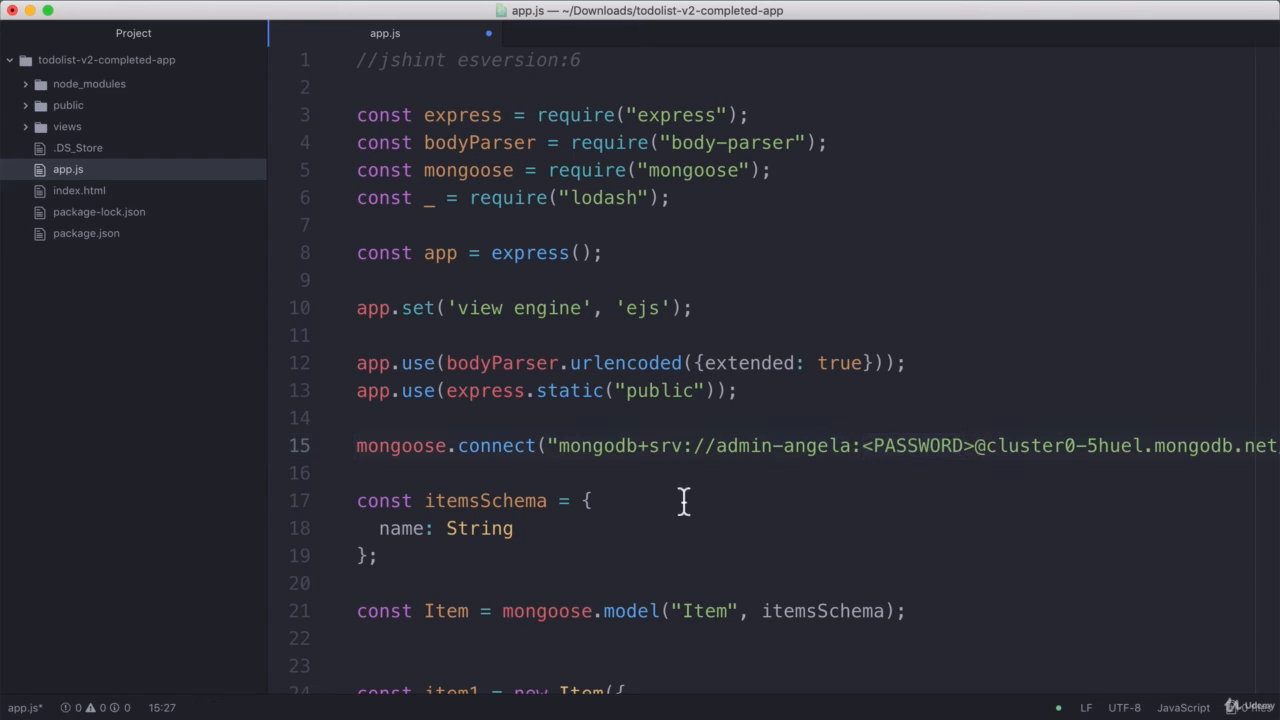
{"action": "left_click", "coordinate": [565, 450]}
{"action": "left_click_drag", "start_coordinate": [864, 455], "coordinate": [975, 455]}
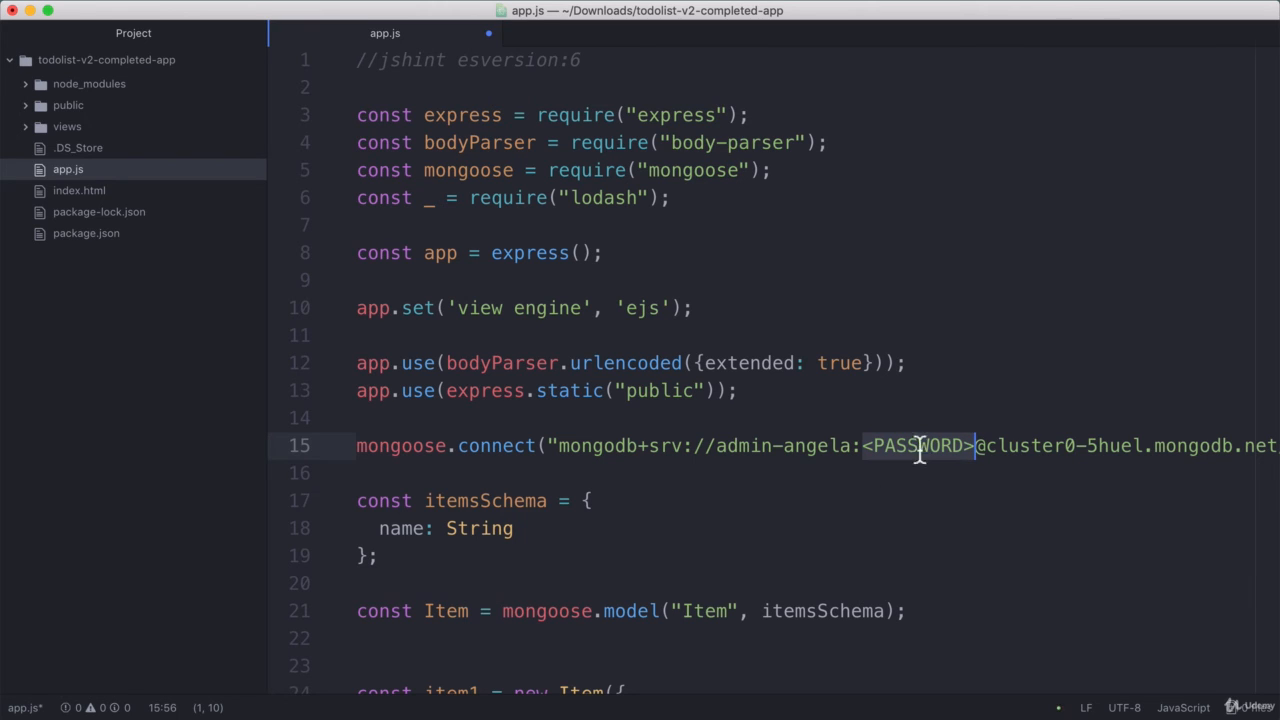
Step: Replace the <PASSWORD> placeholder in app.js's connection string with the database user's password
{"action": "left_click_drag", "start_coordinate": [716, 446], "coordinate": [975, 447]}
{"action": "left_click", "coordinate": [905, 453]}
{"action": "left_click_drag", "start_coordinate": [866, 450], "coordinate": [975, 450]}
{"action": "type", "text": "Test-123"}
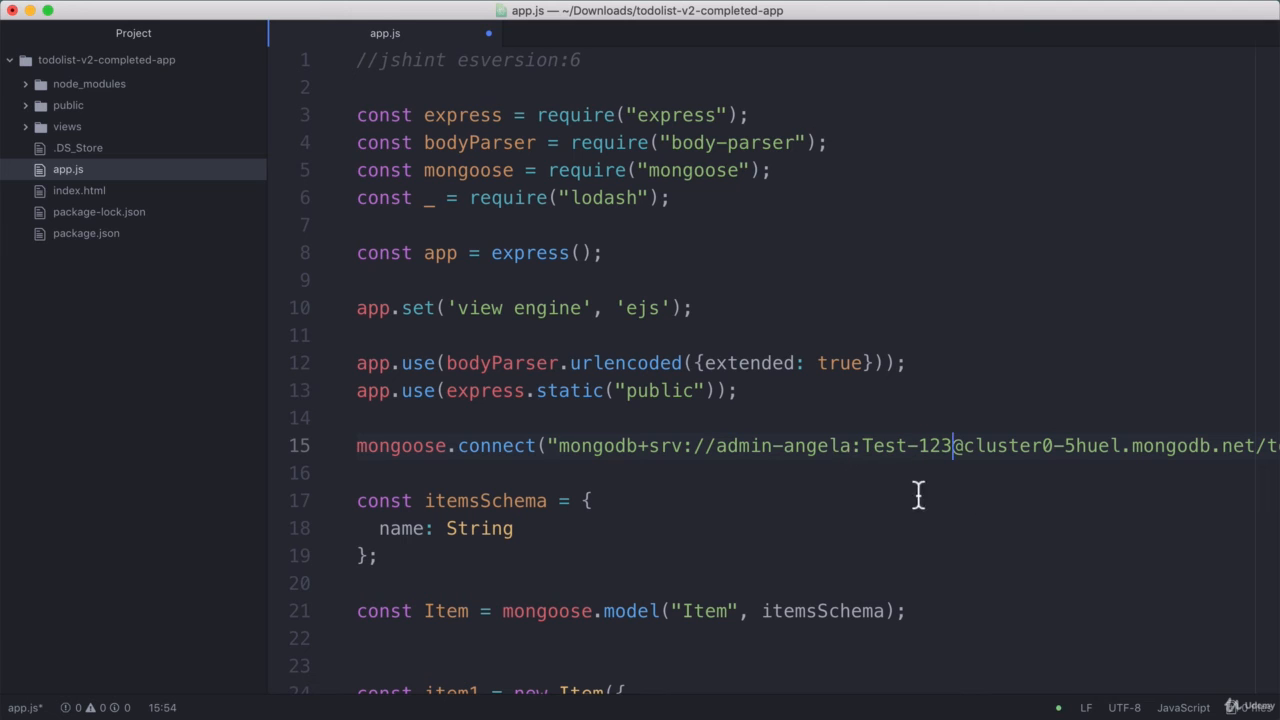
Step: Delete 'test?retryWrites=true/' so the connection URL ends in /todolistDB
{"action": "left_click_drag", "start_coordinate": [560, 445], "coordinate": [959, 447]}
{"action": "left_click", "coordinate": [959, 447]}
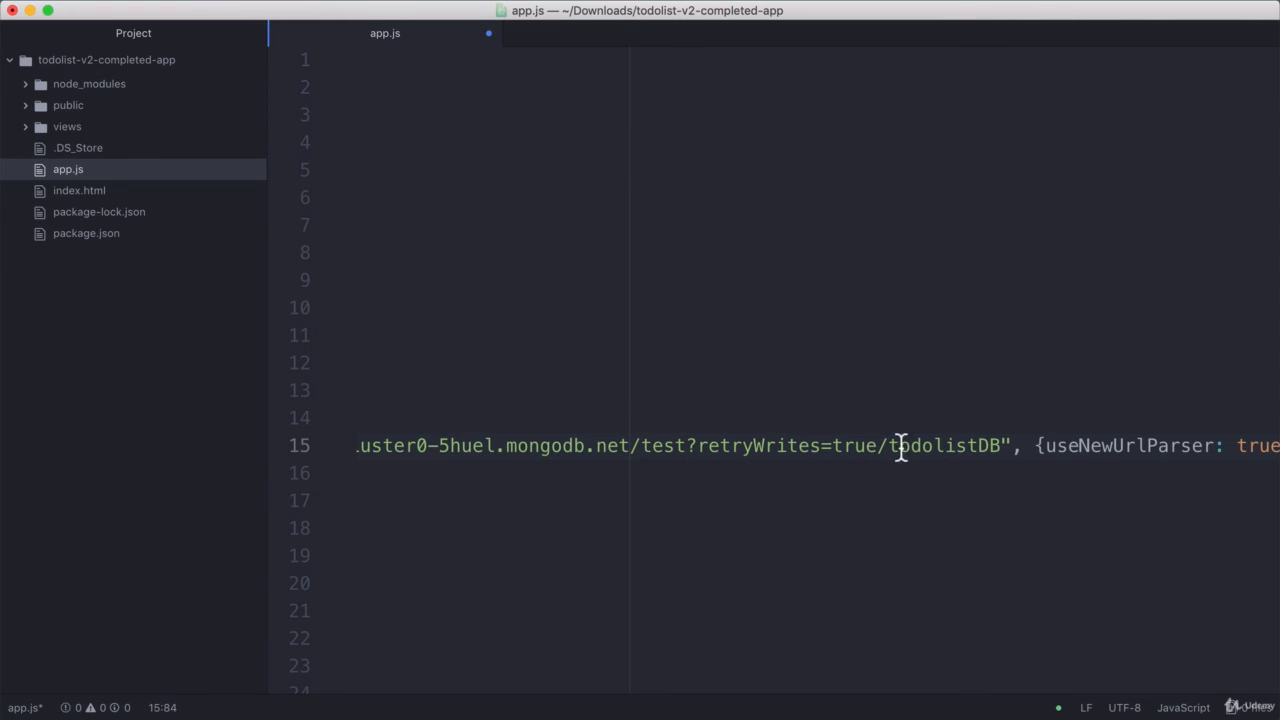
{"action": "left_click_drag", "start_coordinate": [879, 447], "coordinate": [1005, 447]}
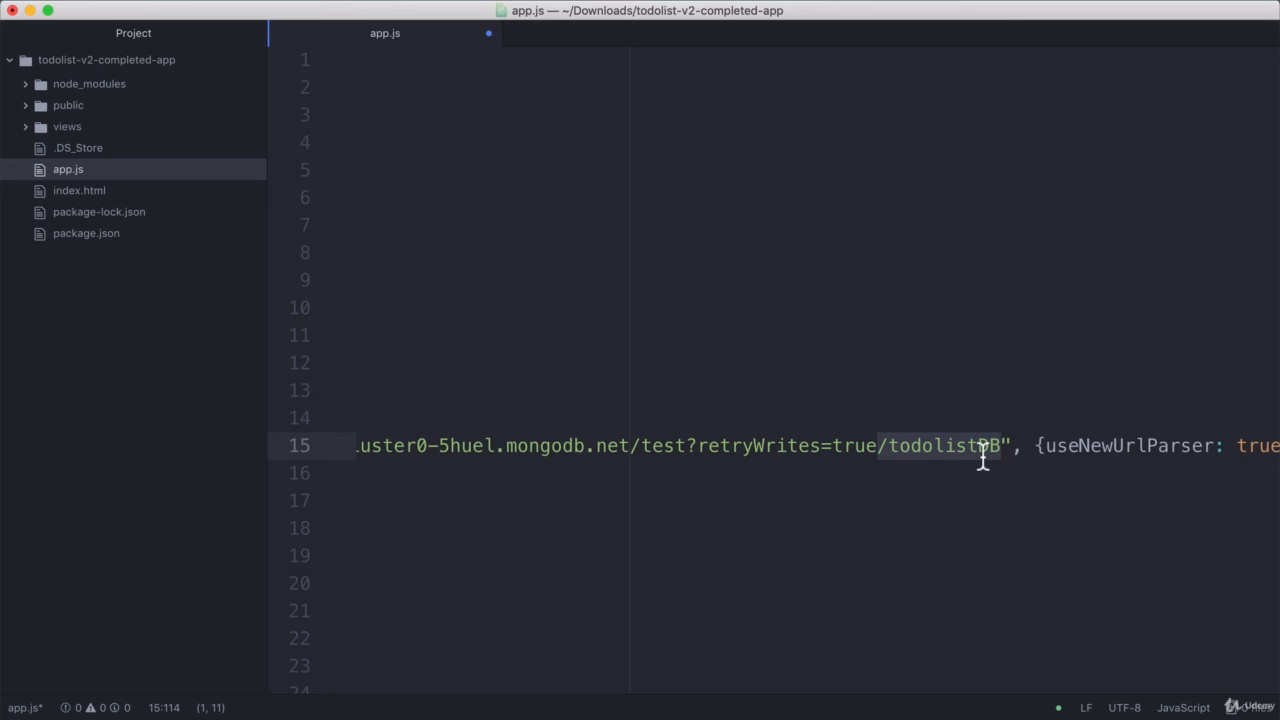
{"action": "left_click", "coordinate": [680, 458]}
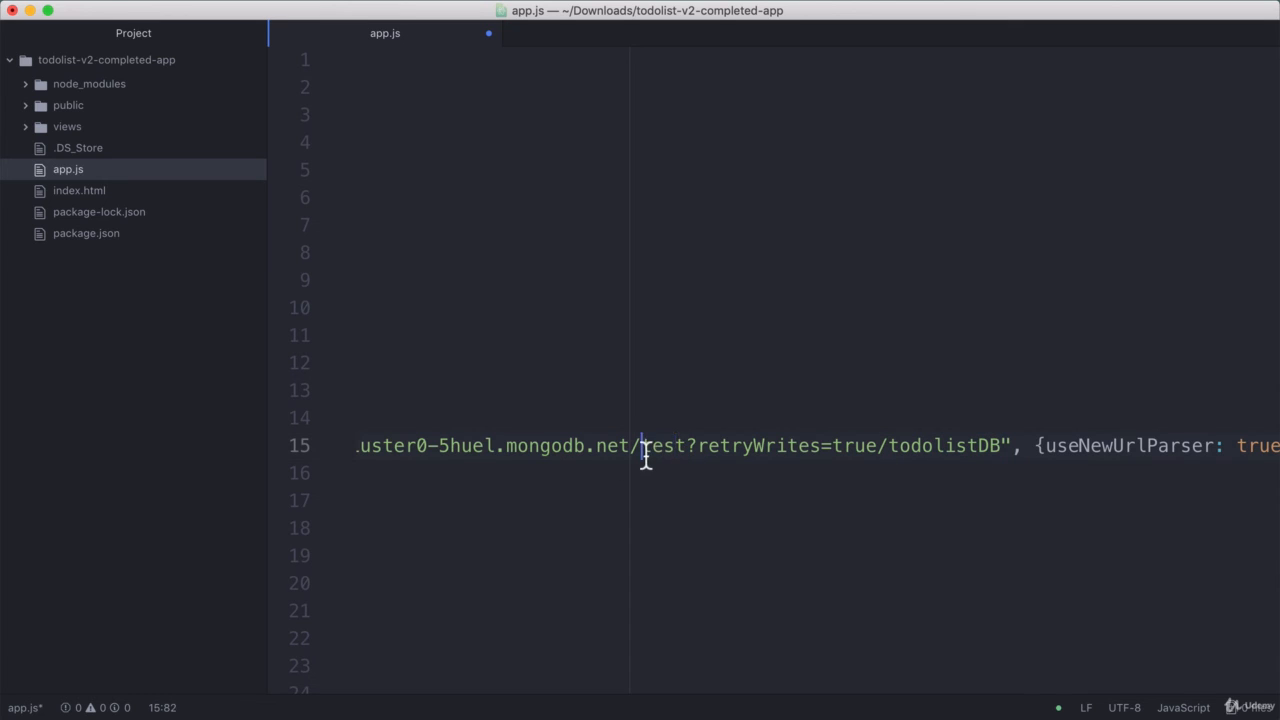
{"action": "left_click_drag", "start_coordinate": [643, 458], "coordinate": [686, 449]}
{"action": "left_click_drag", "start_coordinate": [888, 449], "coordinate": [642, 457]}
{"action": "key", "text": "BackSpace"}
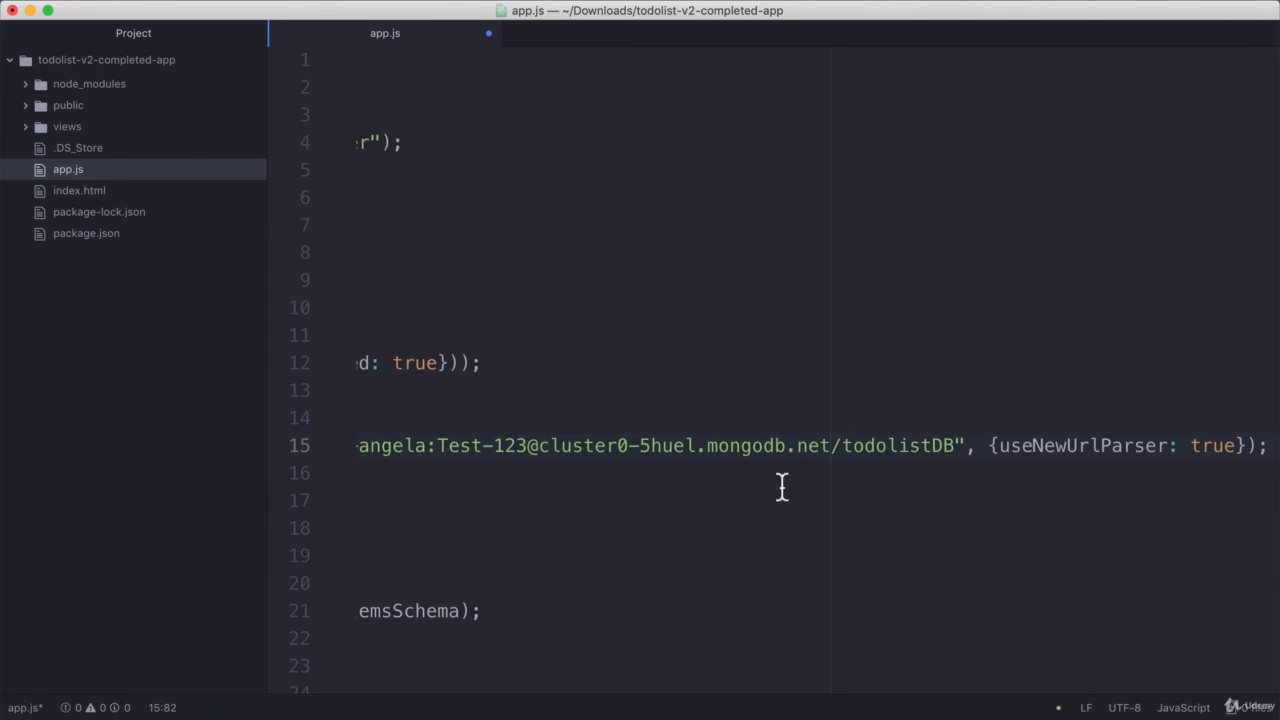
{"action": "left_click_drag", "start_coordinate": [843, 451], "coordinate": [958, 452]}
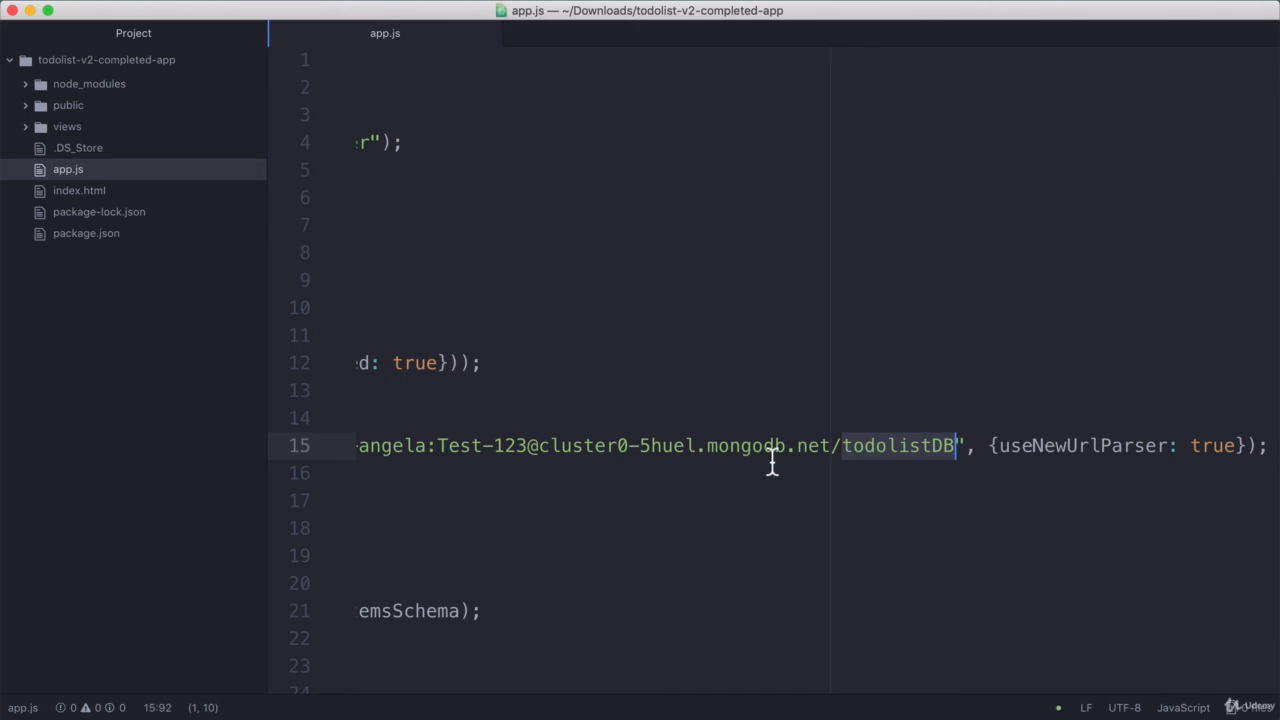
{"action": "left_click_drag", "start_coordinate": [770, 460], "coordinate": [366, 446]}
{"action": "key", "text": "super+Tab"}
{"action": "key", "text": "super+Tab"}
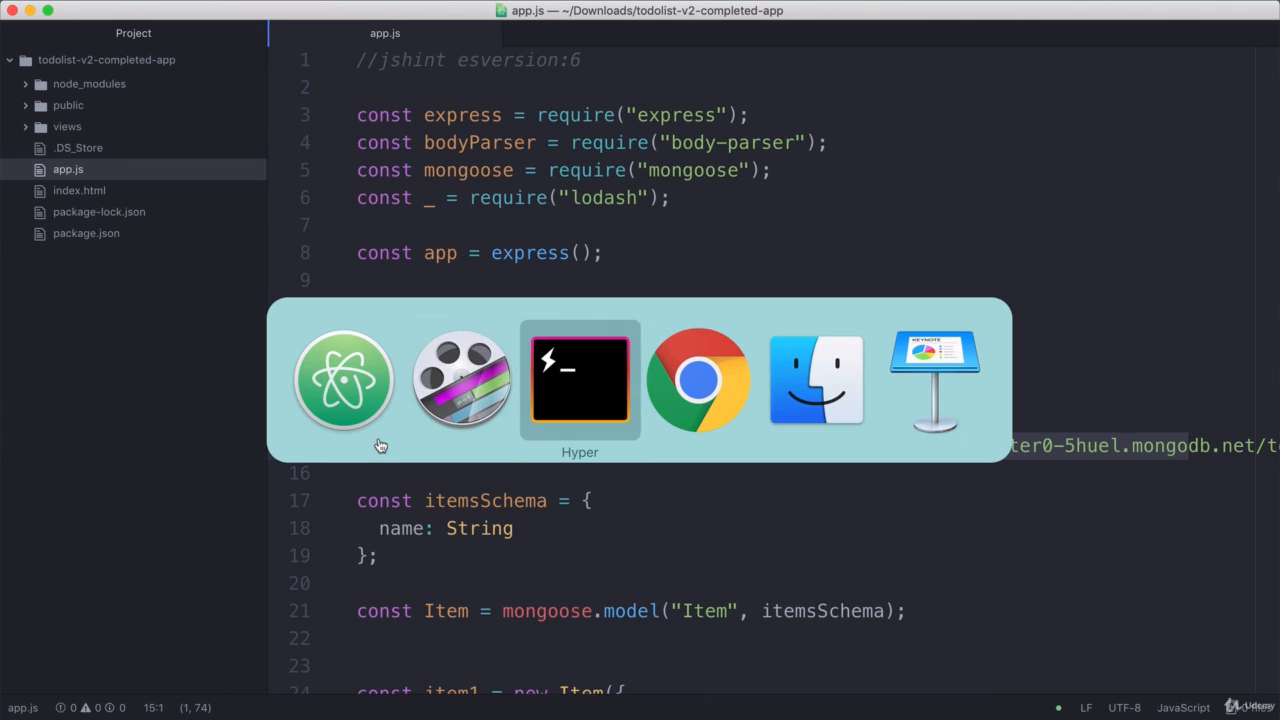
Step: Restart the todolist server with nodemon's rs and confirm it starts on port 3000, then return to Chrome
{"action": "type", "text": "rs"}
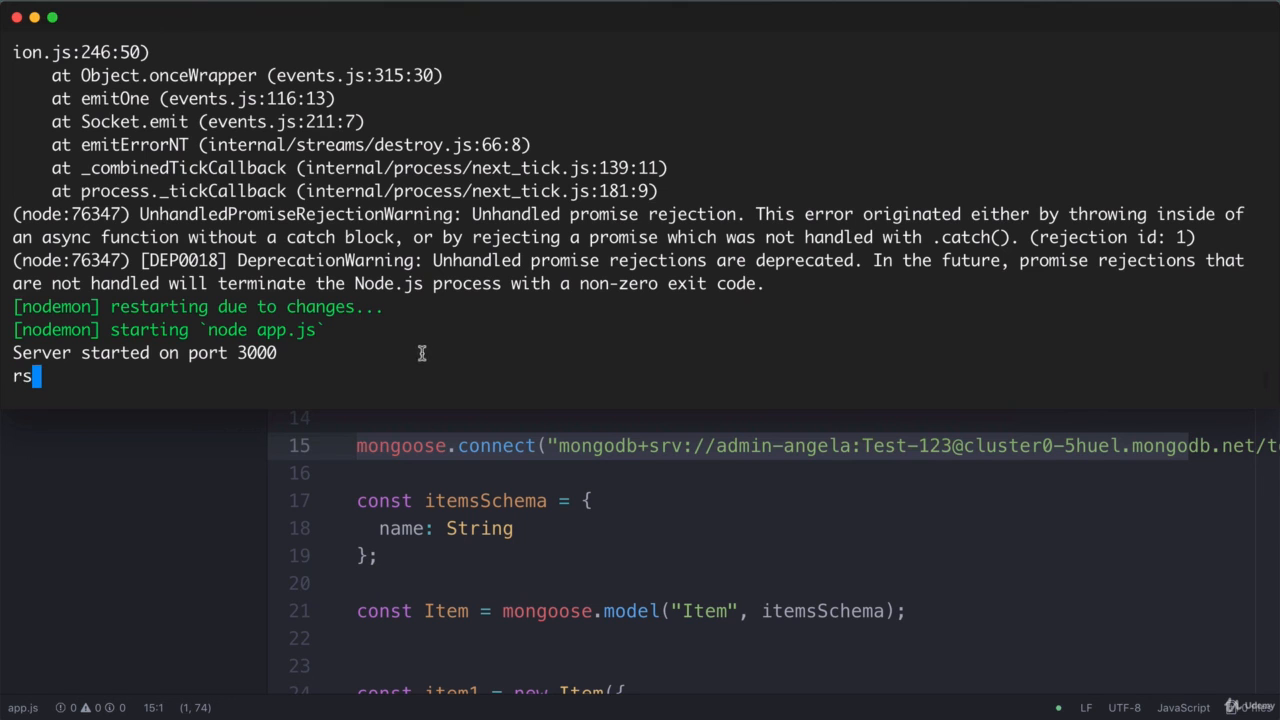
{"action": "key", "text": "Return"}
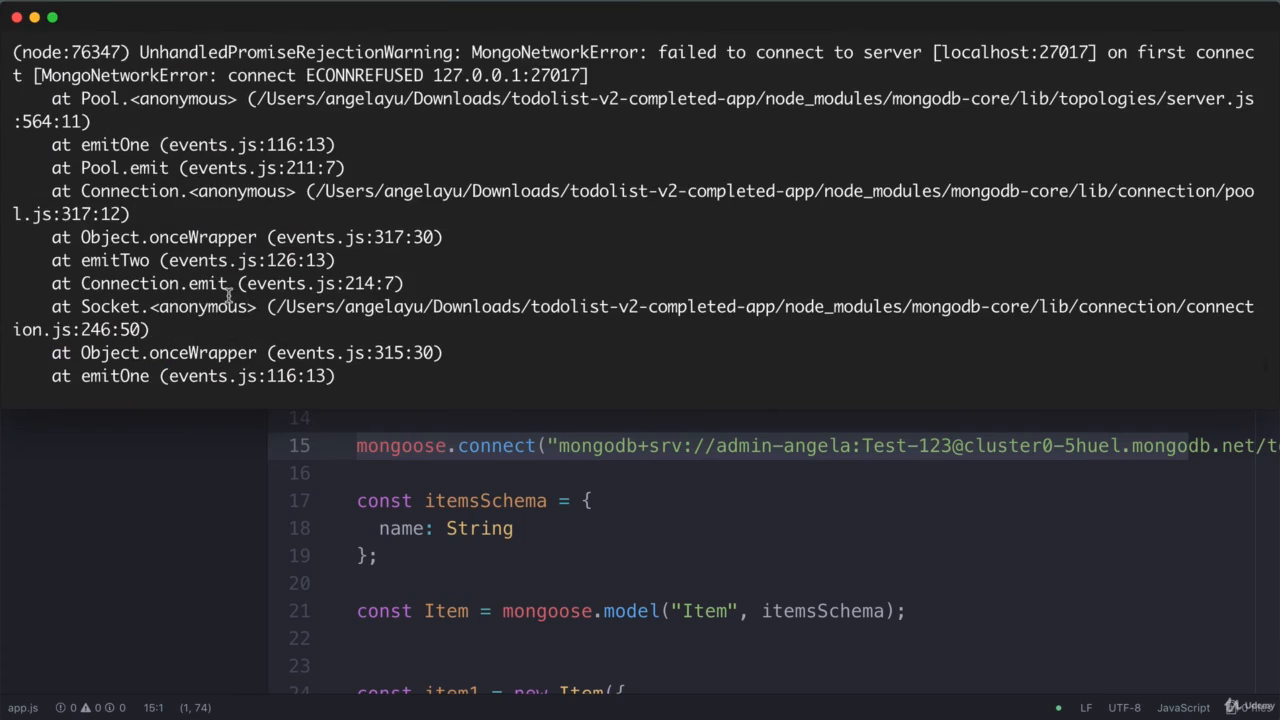
{"action": "left_click_drag", "start_coordinate": [661, 59], "coordinate": [1003, 53]}
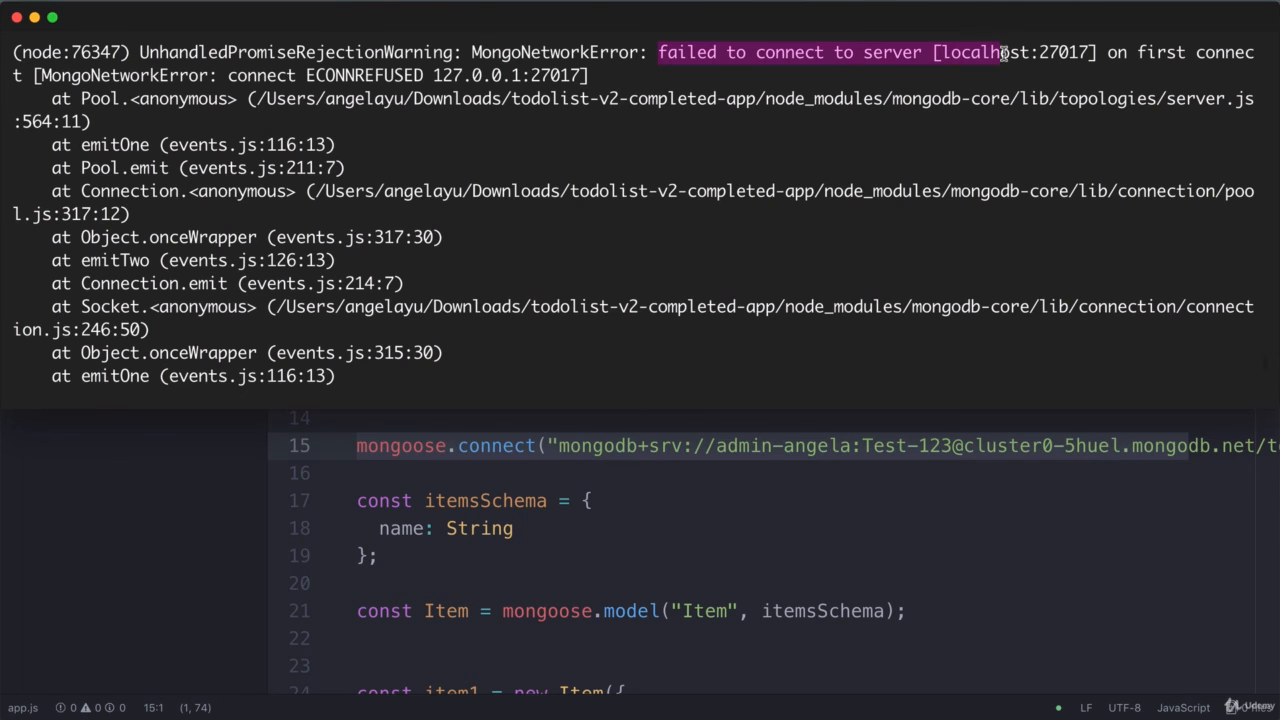
{"action": "scroll", "coordinate": [539, 373], "scroll_direction": "down", "scroll_amount": 5}
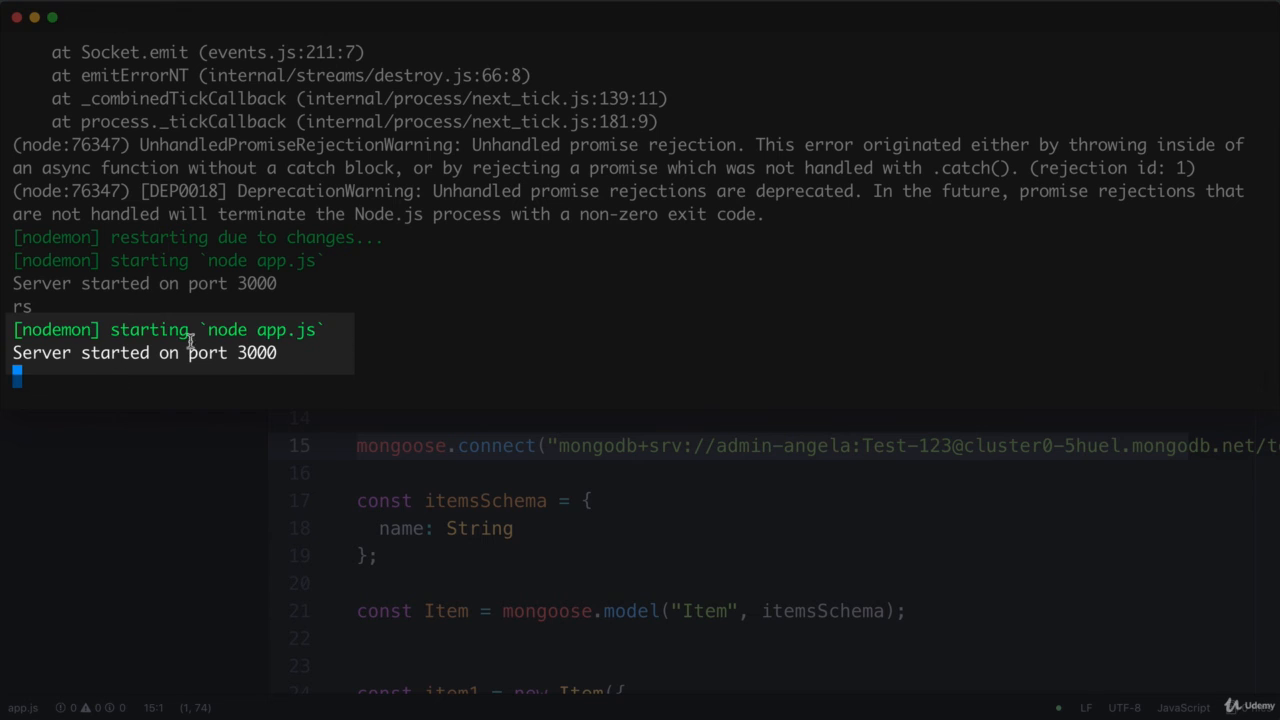
{"action": "key", "text": "super+Tab"}
{"action": "key", "text": "super+Tab"}
{"action": "key", "text": "super+Tab"}
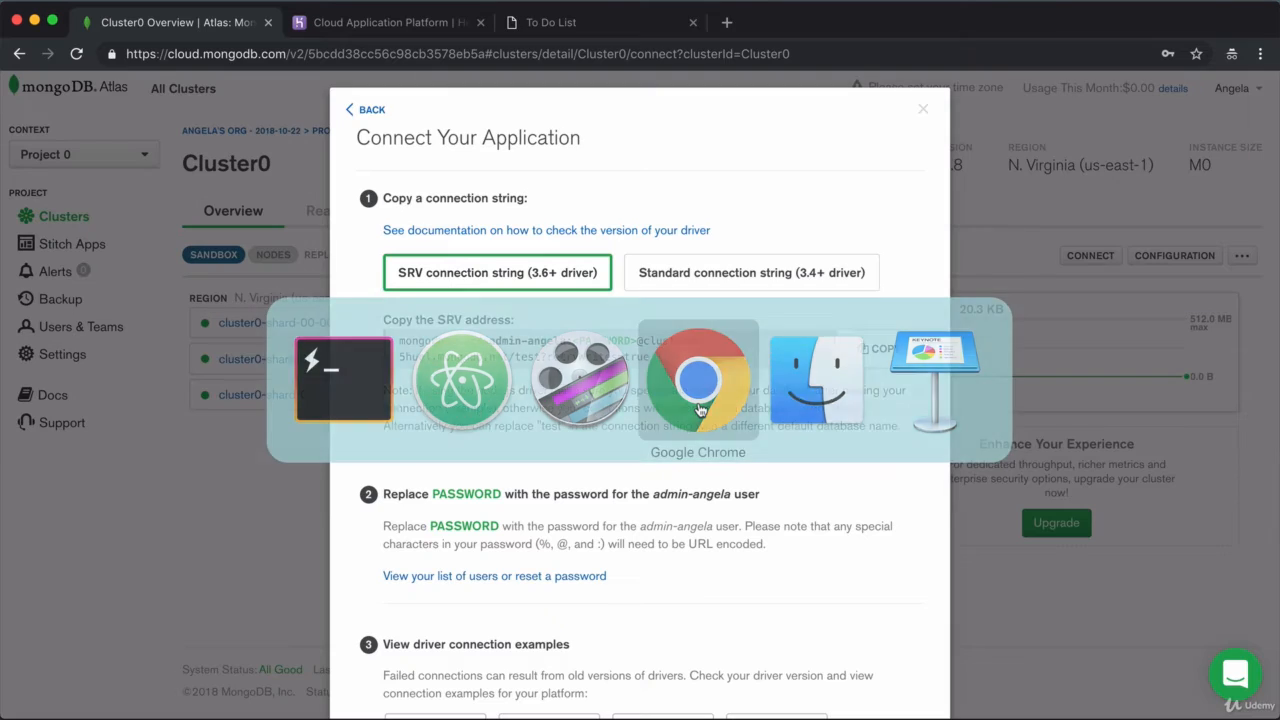
{"action": "left_click", "coordinate": [569, 24]}
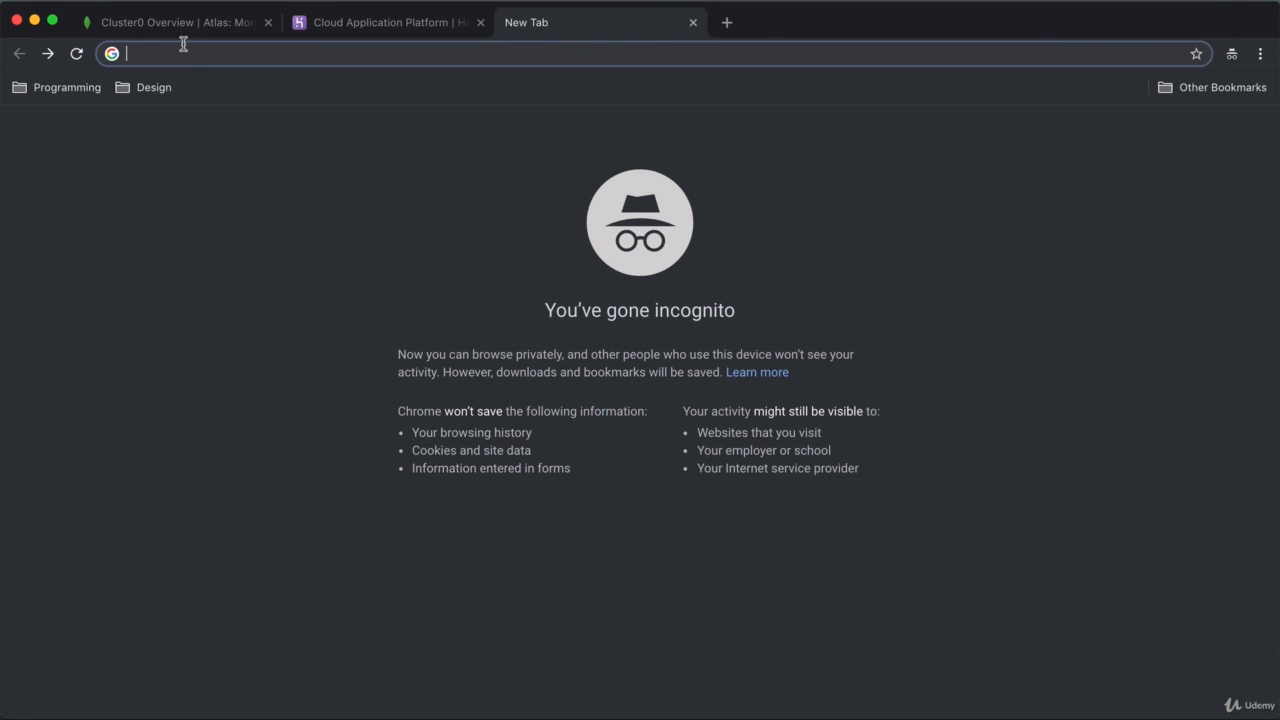
Step: Load localhost:3000 in a new tab and add 'Test Item' to the To Do List
{"action": "type", "text": "localhost:3000"}
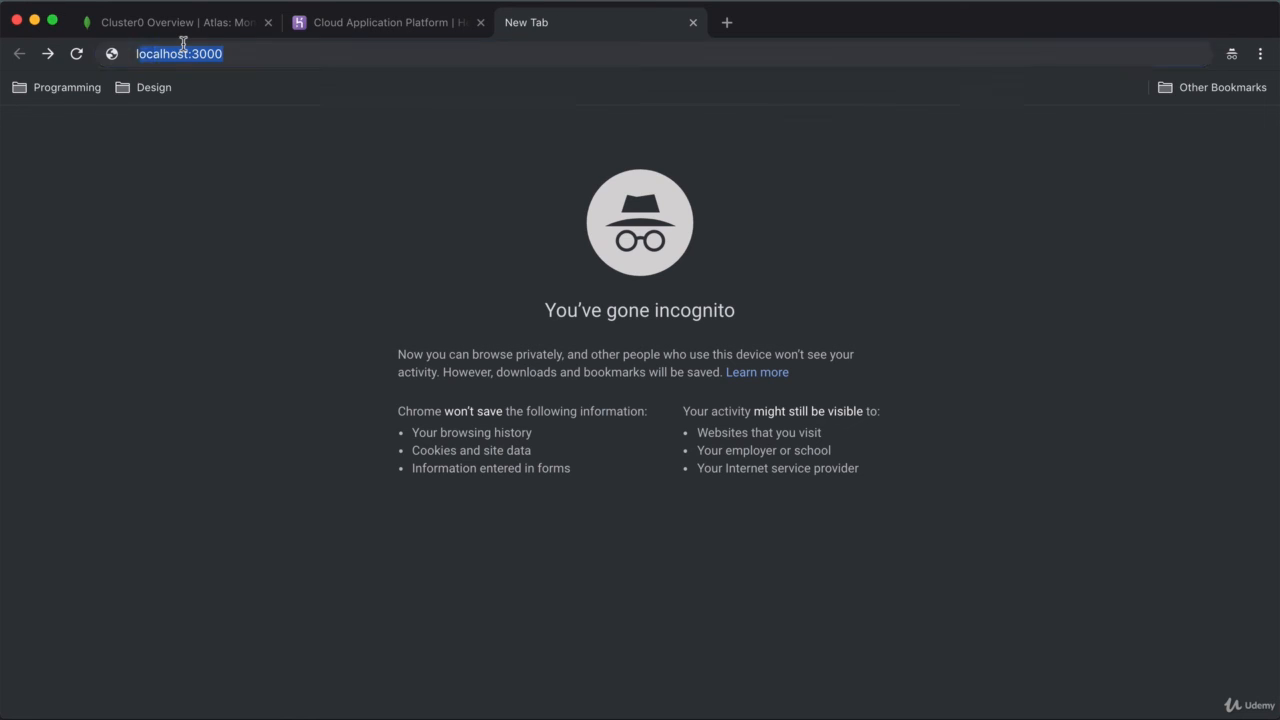
{"action": "key", "text": "Return"}
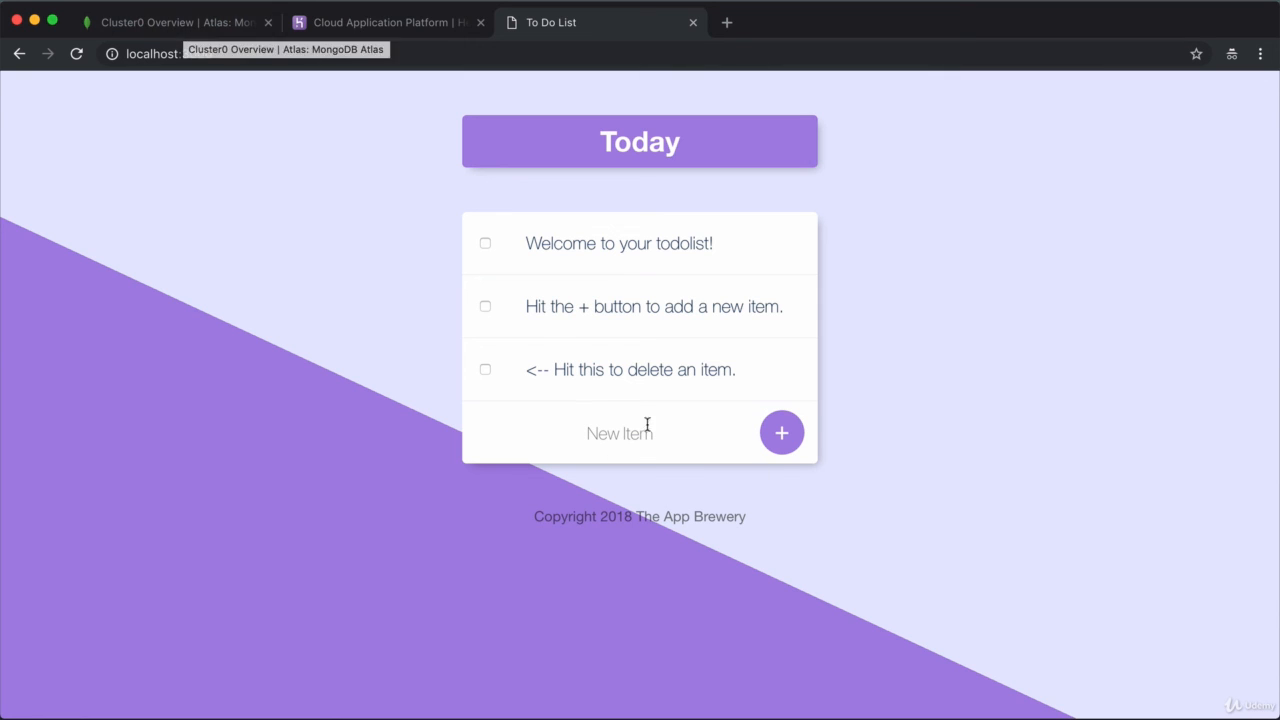
{"action": "left_click", "coordinate": [617, 432]}
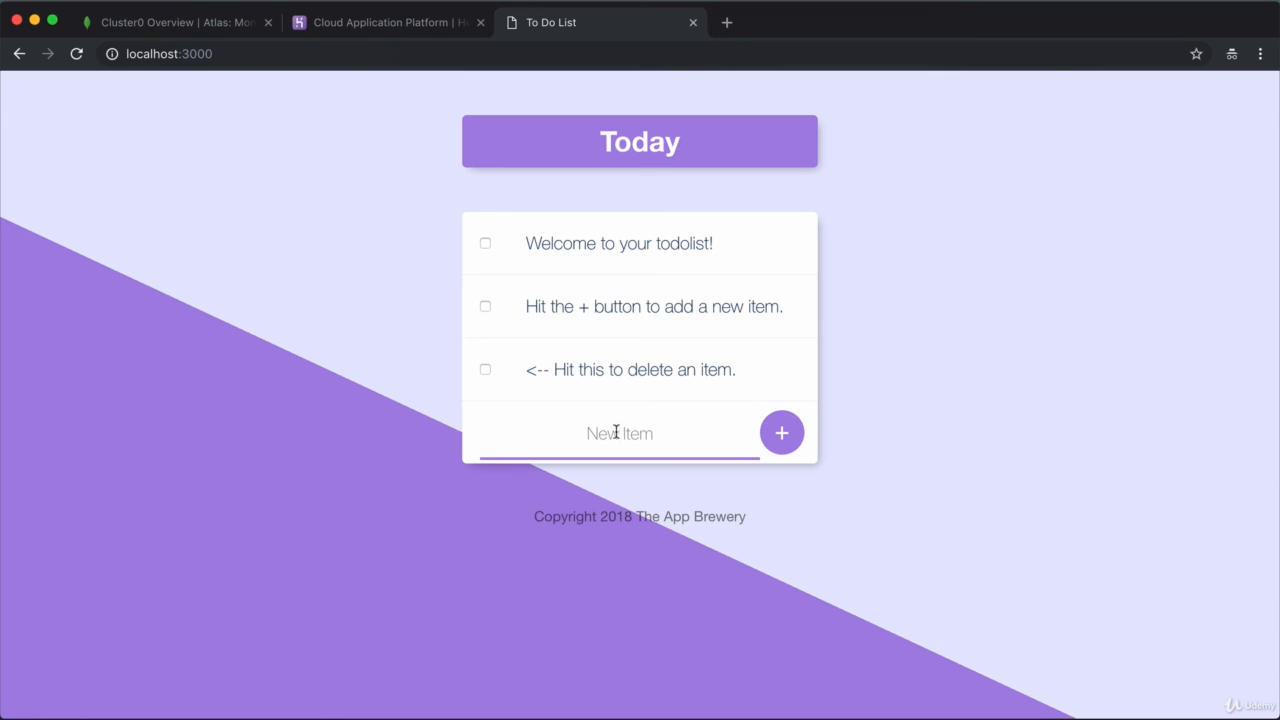
{"action": "type", "text": "Test Item"}
{"action": "left_click", "coordinate": [769, 430]}
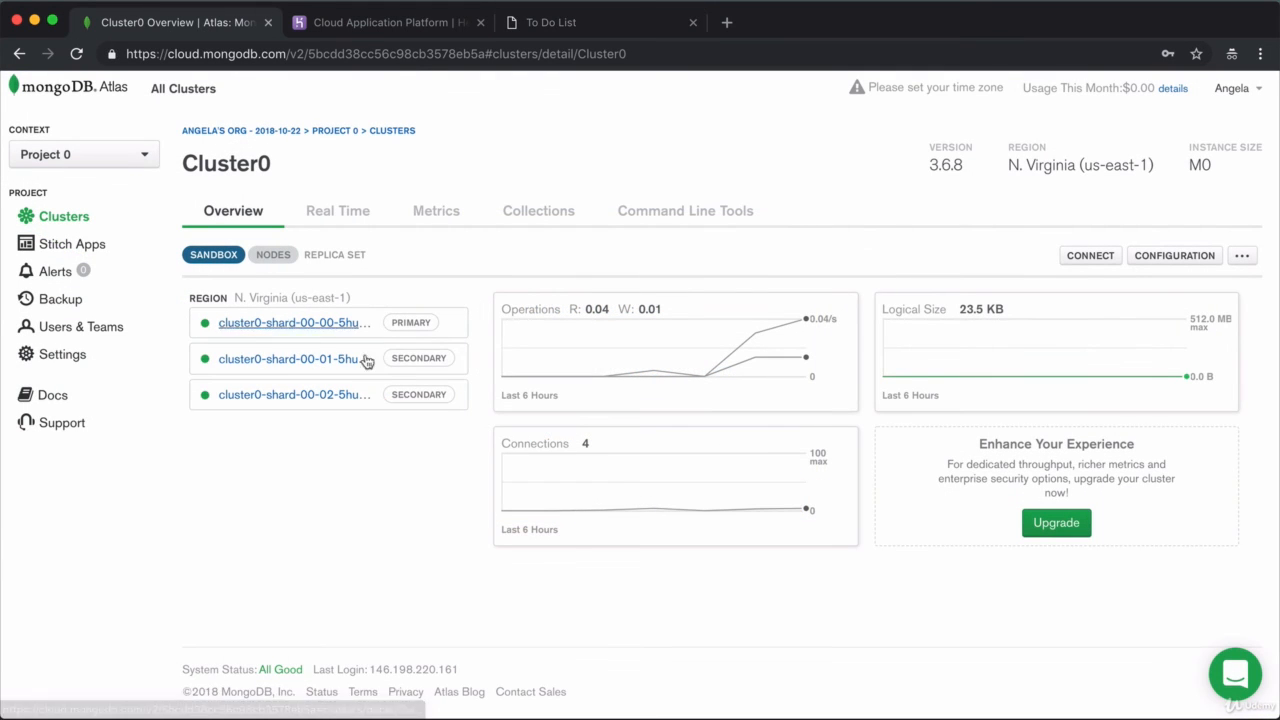
Step: Browse todolistDB's items collection in Atlas Collections, checking its four documents including 'Test Item'
{"action": "left_click", "coordinate": [536, 217]}
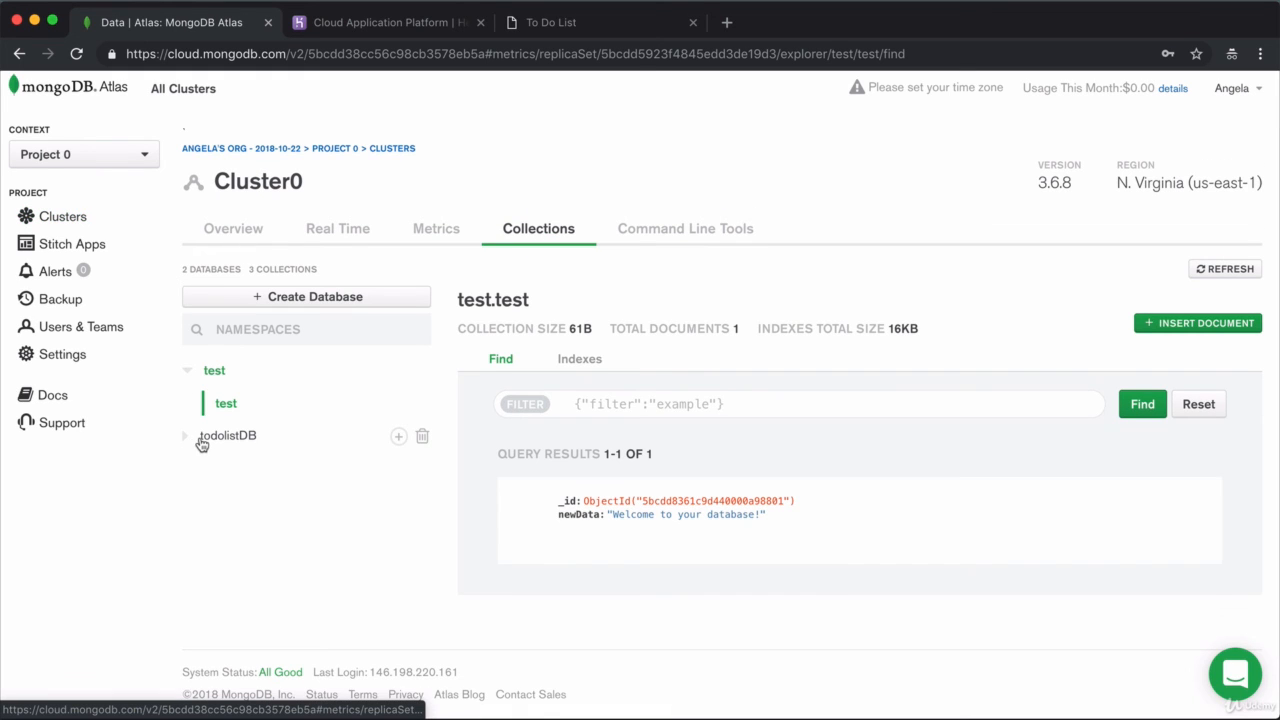
{"action": "left_click", "coordinate": [202, 438]}
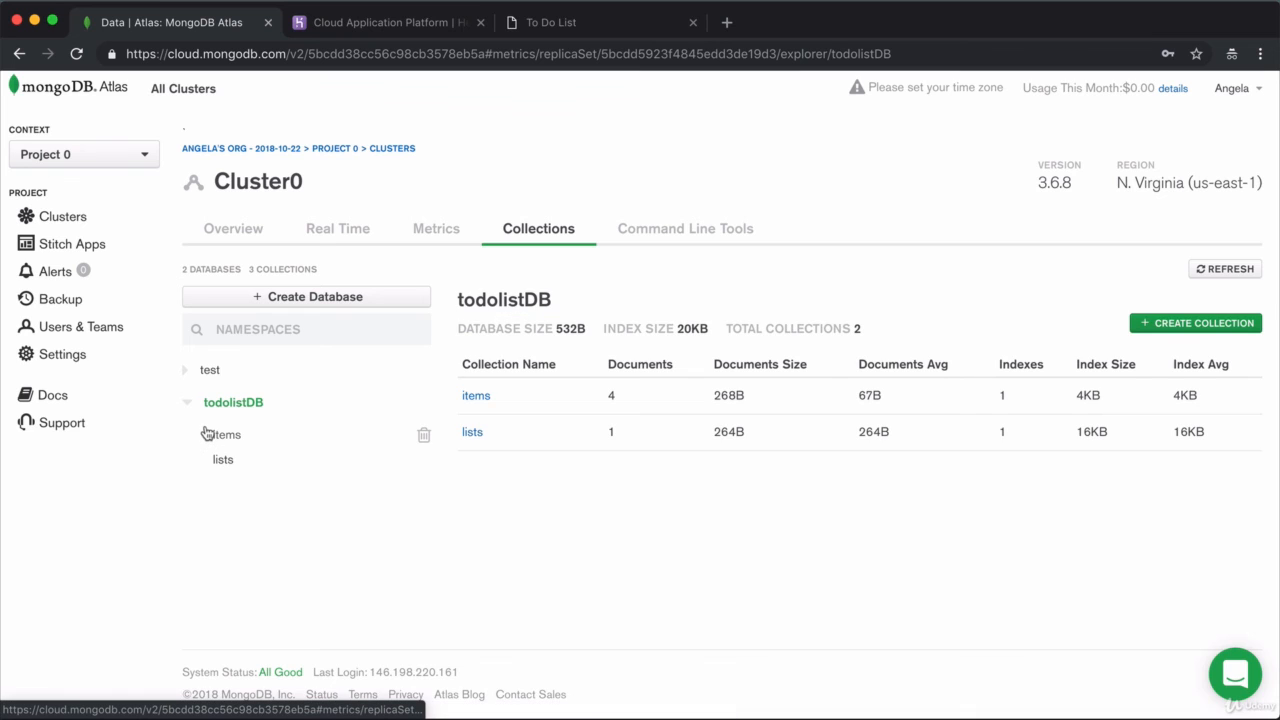
{"action": "left_click", "coordinate": [476, 396]}
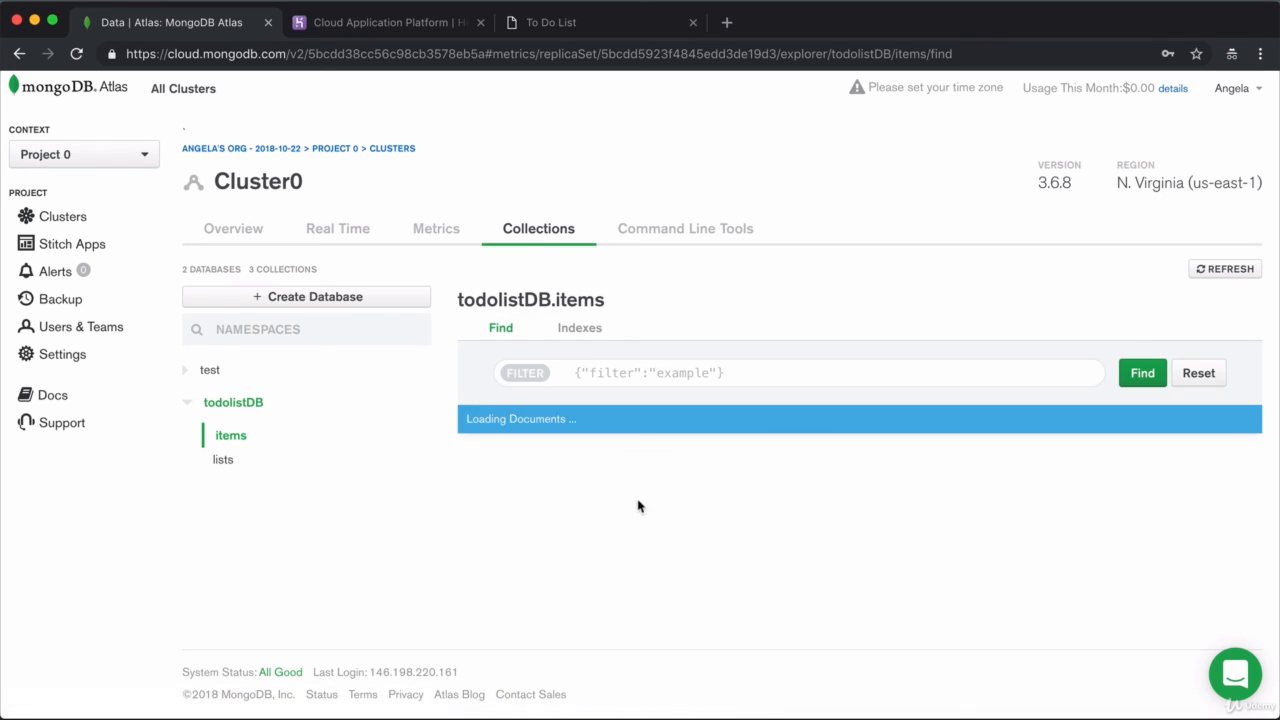
{"action": "scroll", "coordinate": [692, 474], "scroll_direction": "down", "scroll_amount": 5}
{"action": "scroll", "coordinate": [692, 474], "scroll_direction": "down", "scroll_amount": 1}
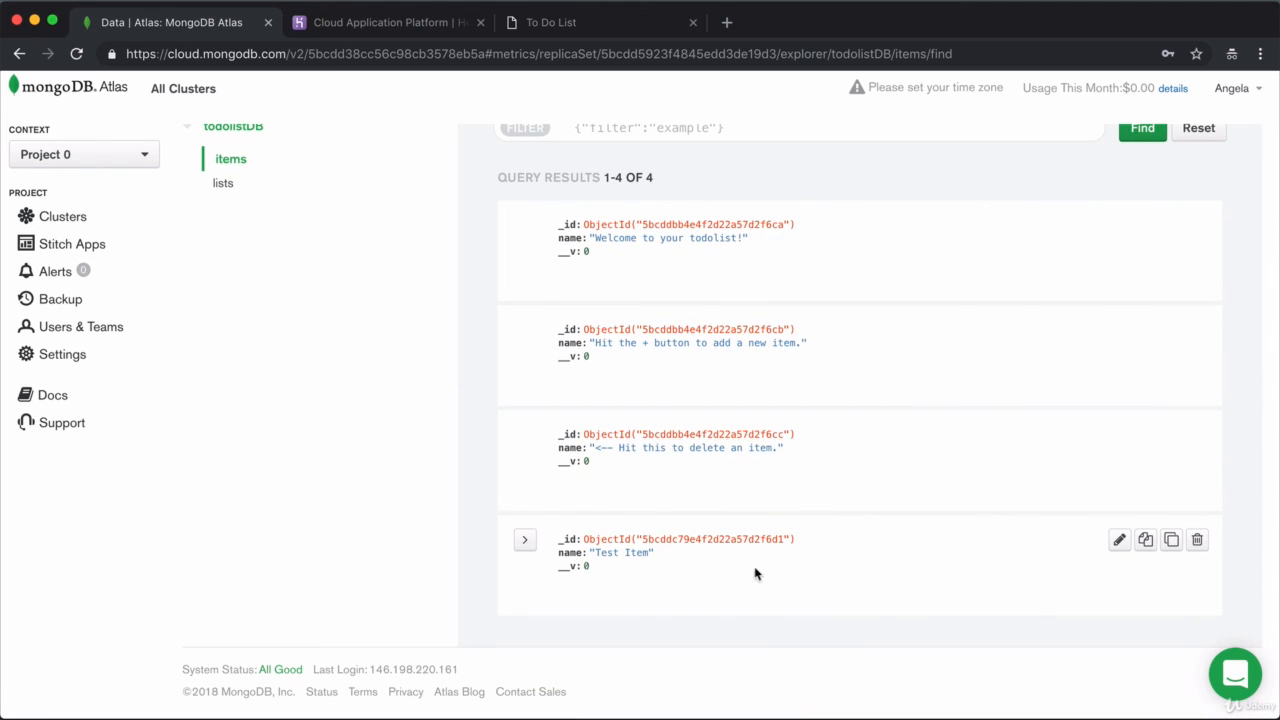
{"action": "scroll", "coordinate": [710, 530], "scroll_direction": "up", "scroll_amount": 5}
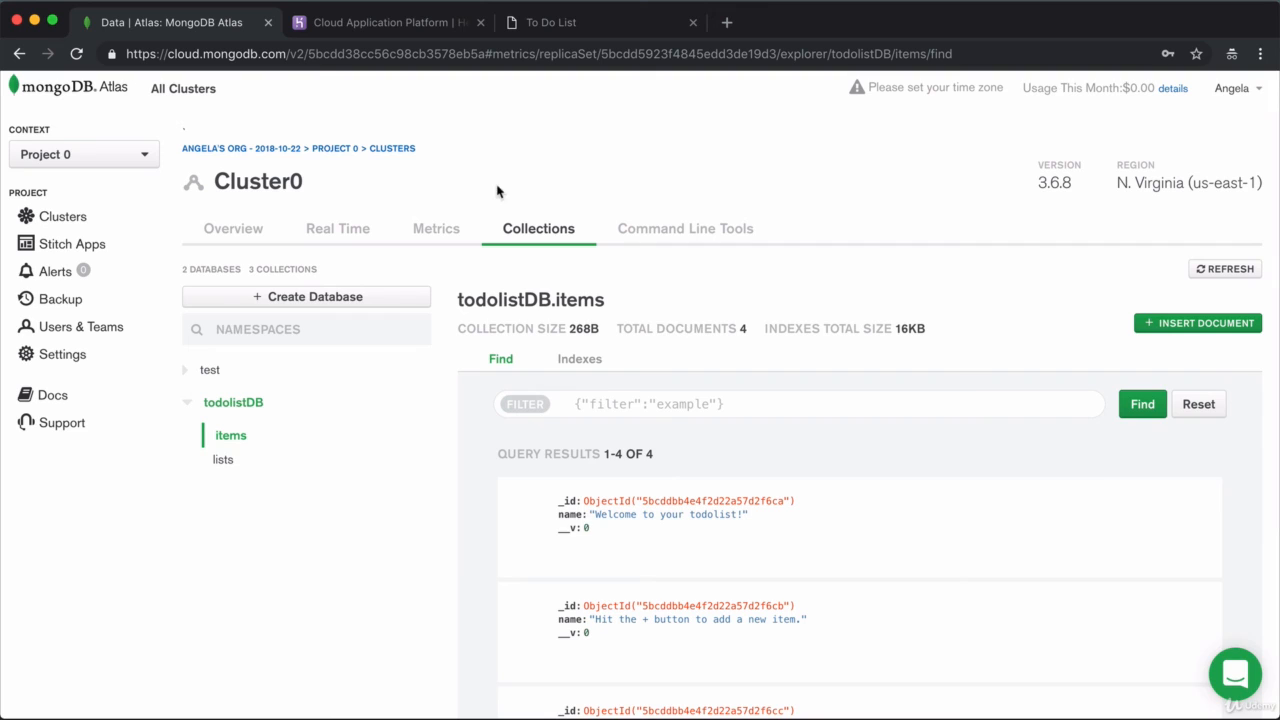